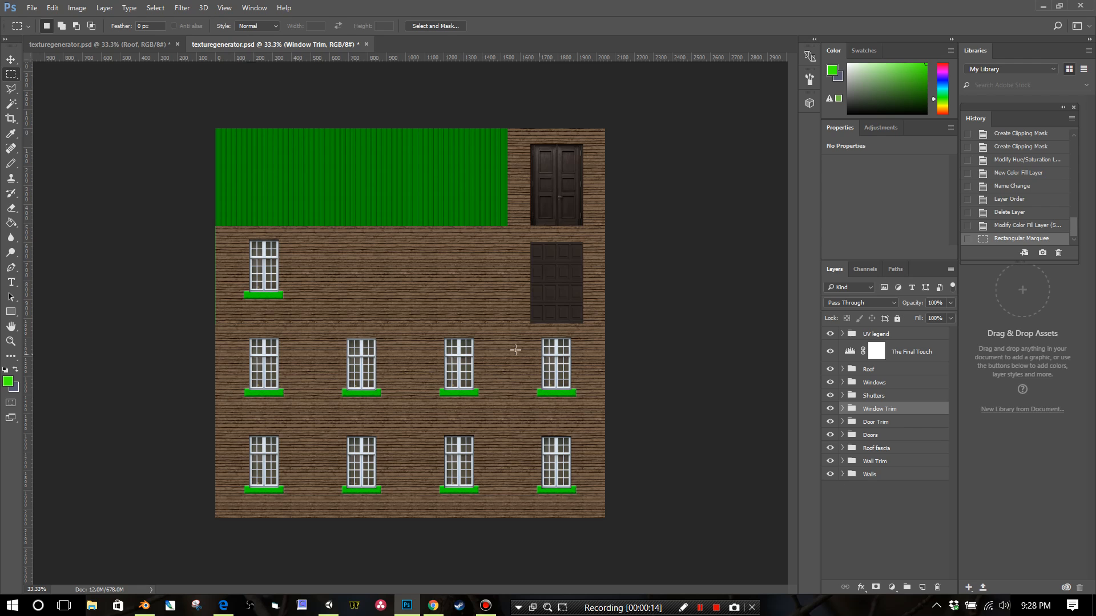
Step: Expand the Walls group to review its material subgroups, and select the Wood subgroup
click(843, 475)
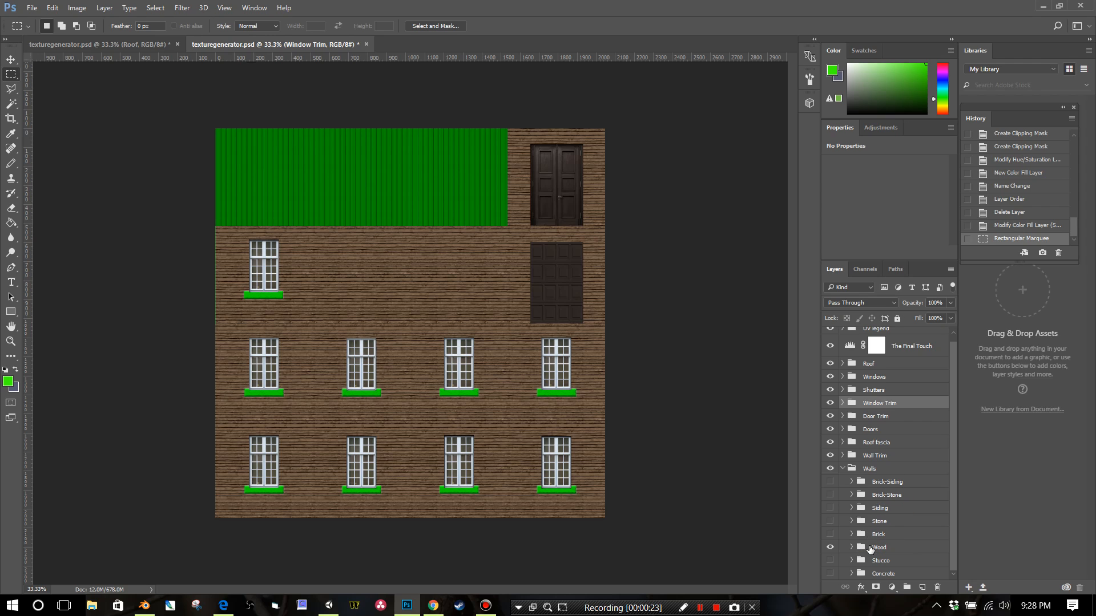
click(852, 483)
click(852, 483)
click(873, 483)
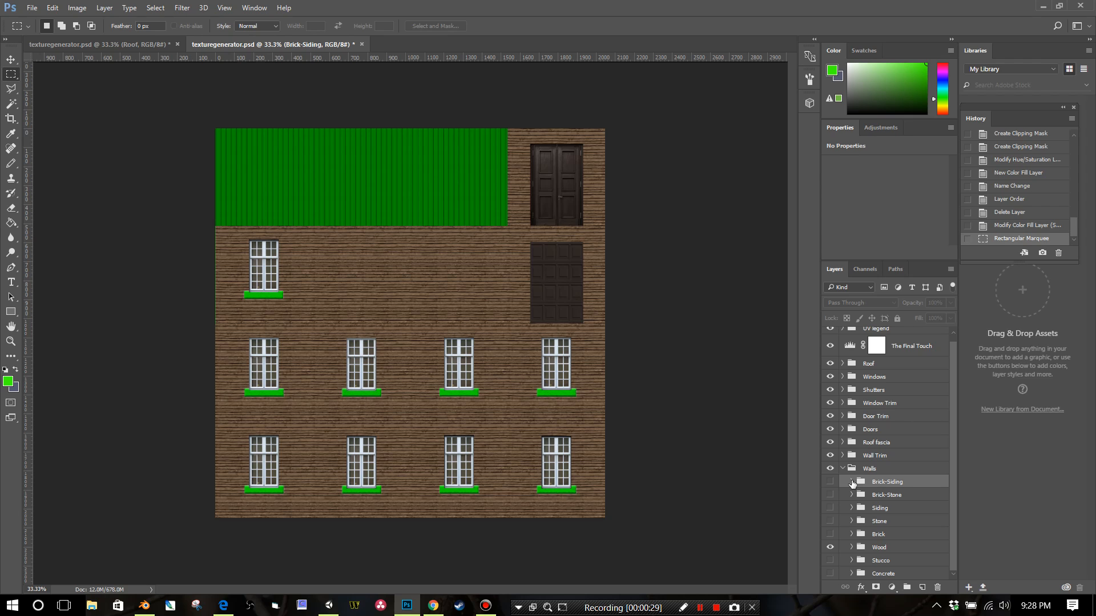
click(880, 549)
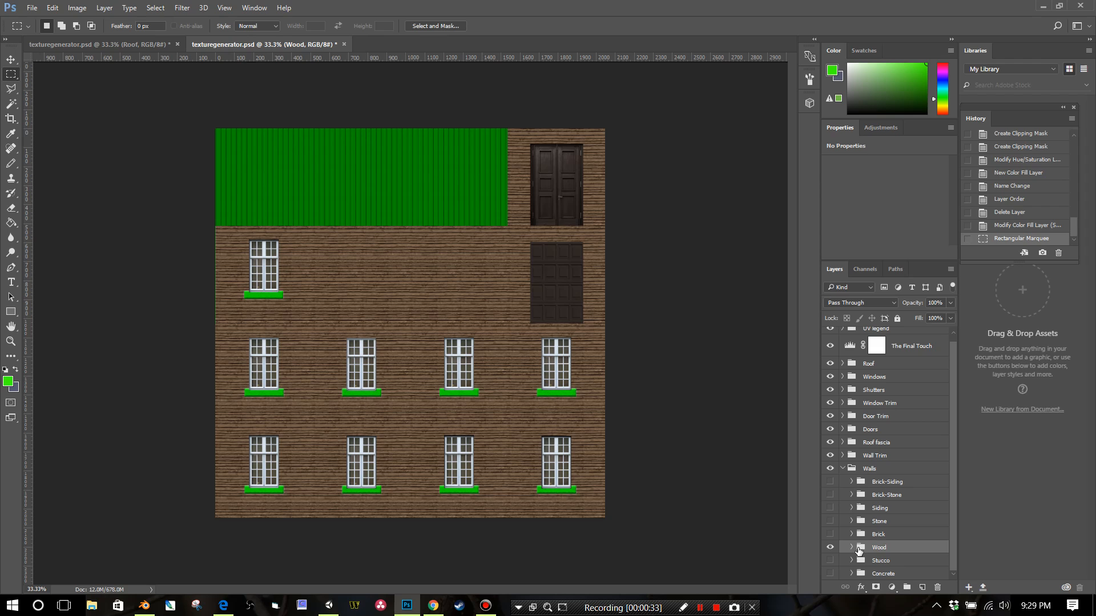
Step: Inspect the brick layer's mask on its own inside the Brick-Siding group, restore the normal view and collapse the group
click(851, 483)
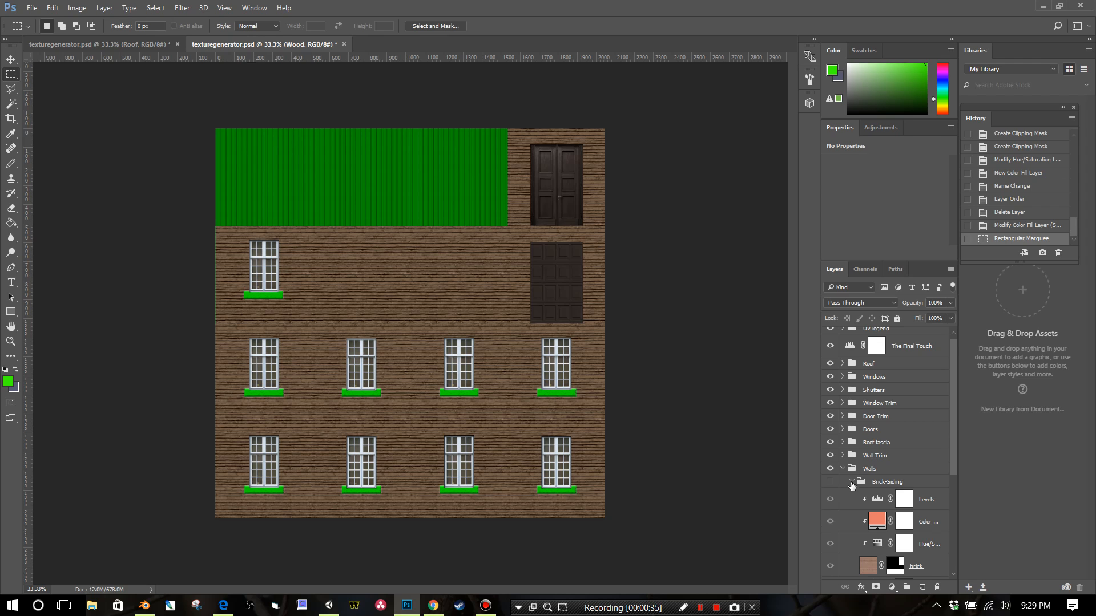
scroll(896, 494, down, 2)
scroll(896, 494, down, 2)
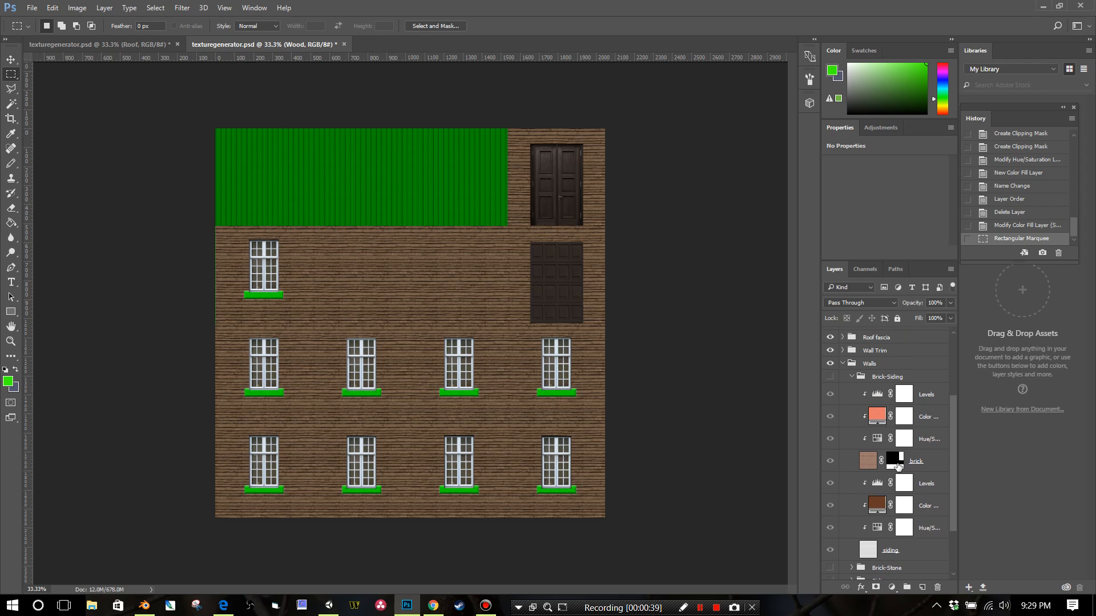
drag(897, 467, 900, 470)
alt+click(898, 467)
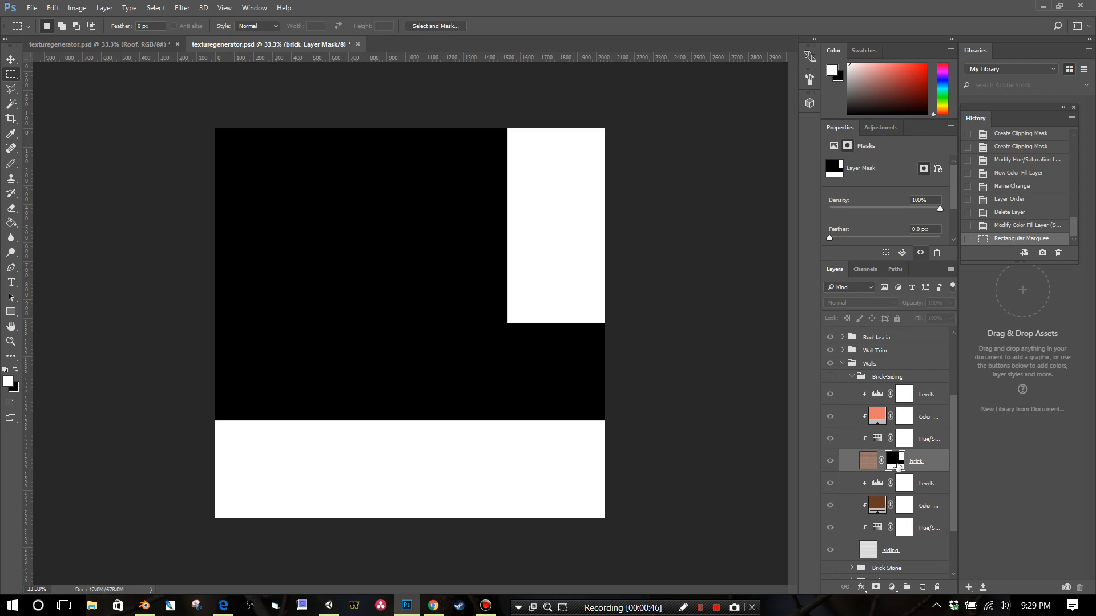
alt+click(898, 467)
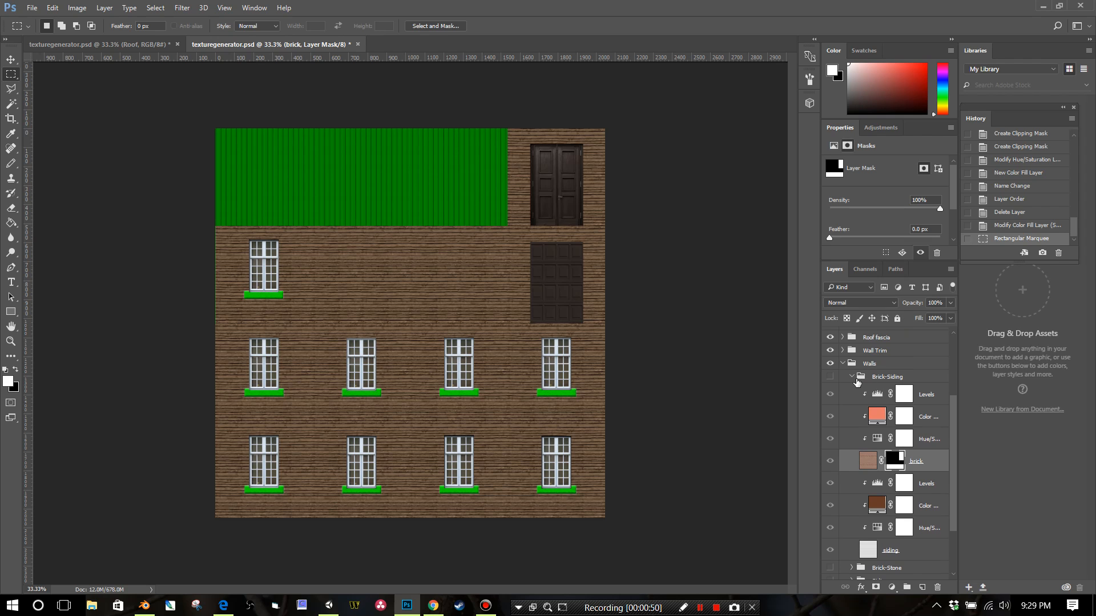
alt+click(896, 465)
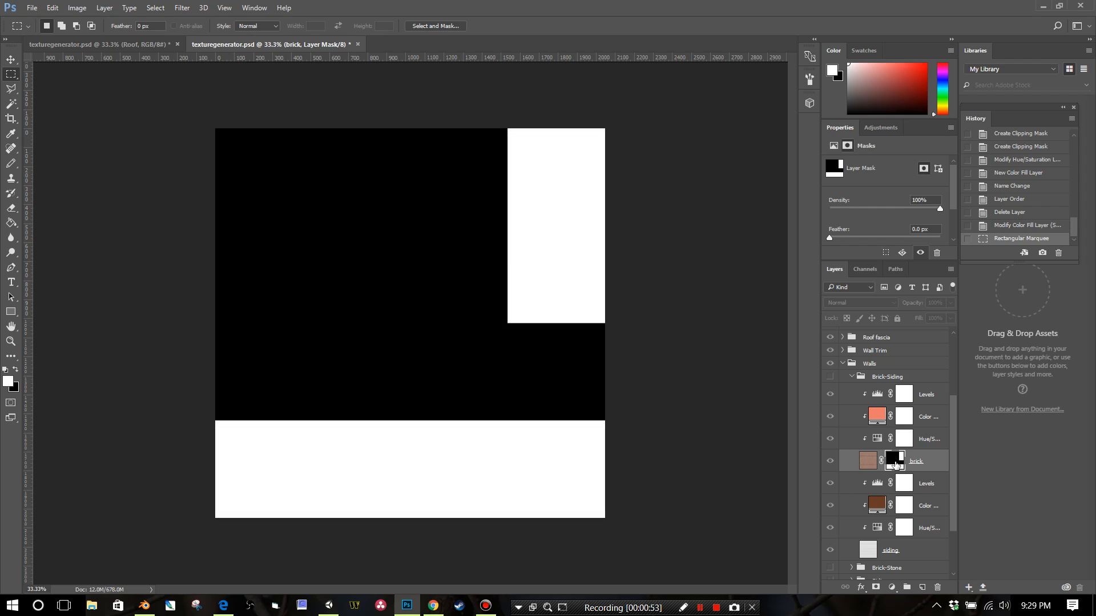
alt+click(896, 465)
click(852, 378)
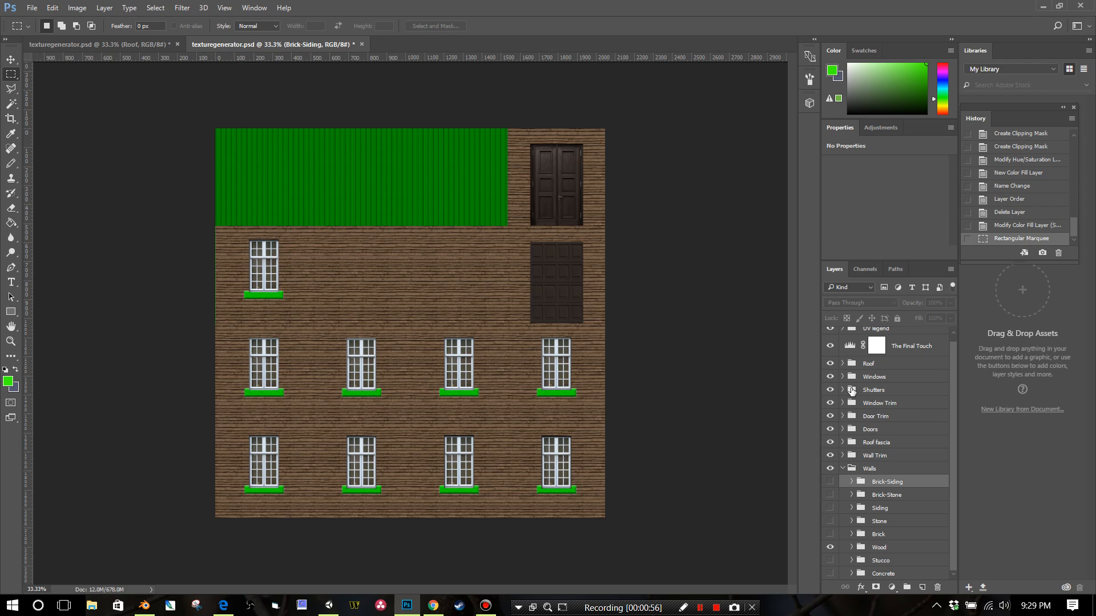
Step: Examine the adjustment layers and the wood texture layer in the Wood wall group, and collapse the group
click(853, 547)
scroll(862, 542, down, 4)
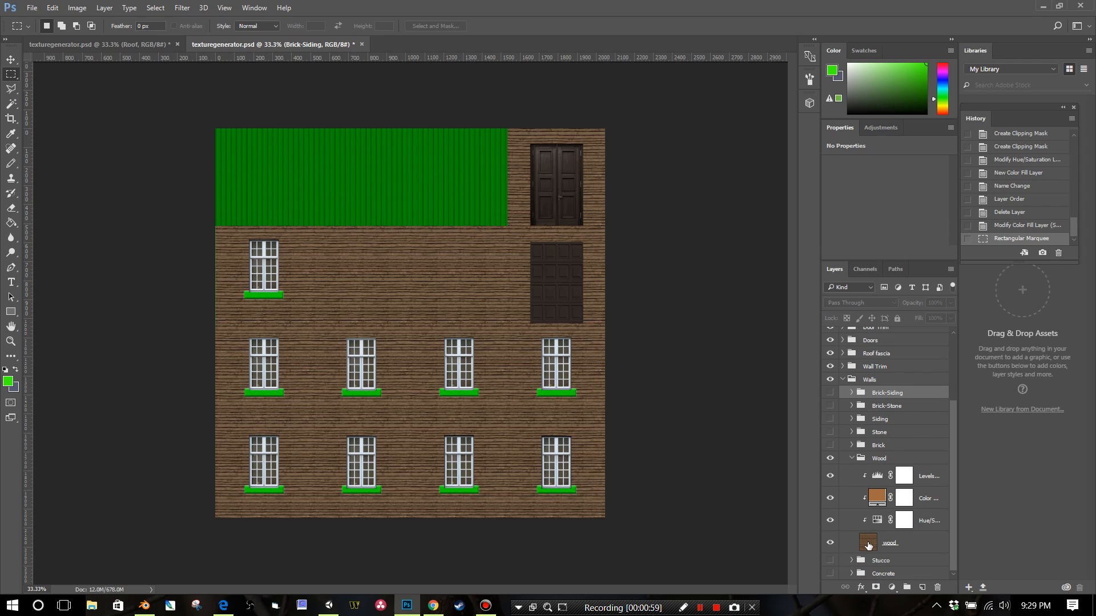
click(868, 543)
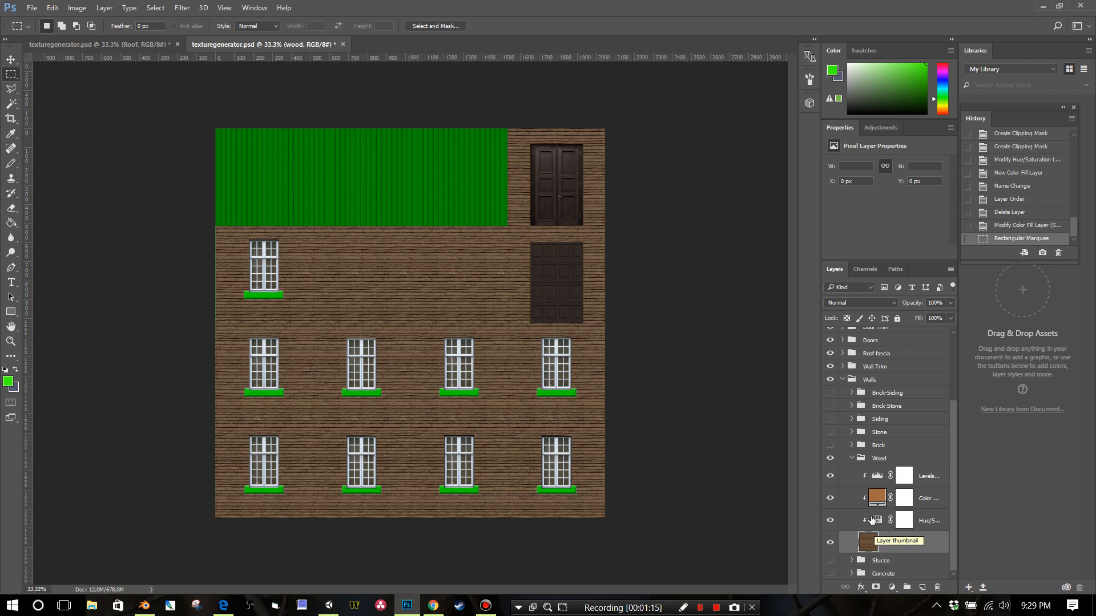
click(852, 460)
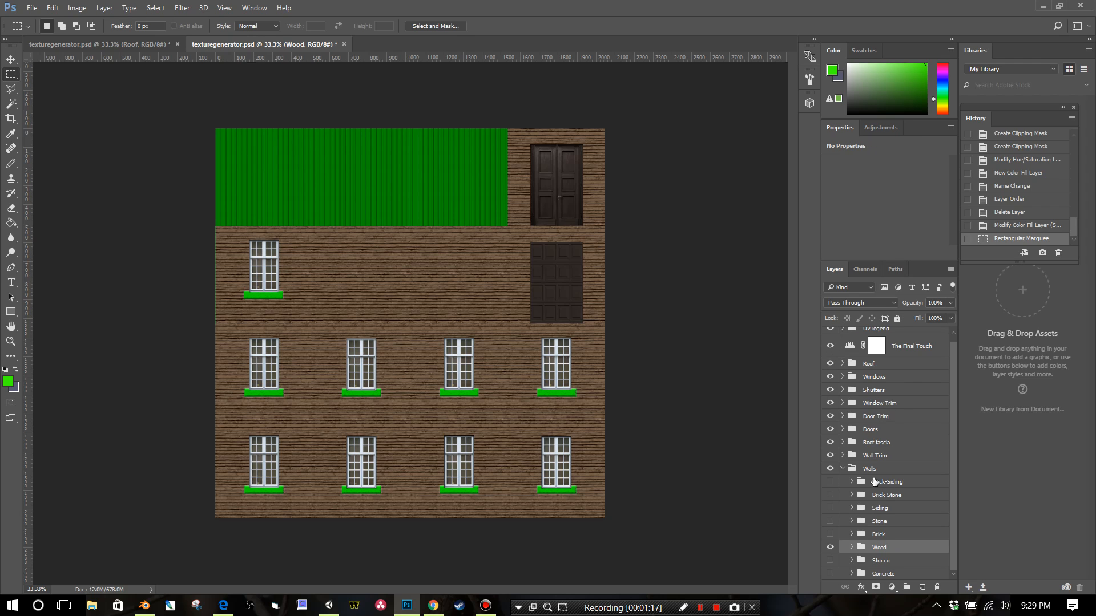
Step: Open the Roof group and examine the mask of the Metal texture layer, ending with the layer's texture thumbnail selected
scroll(865, 482, up, 3)
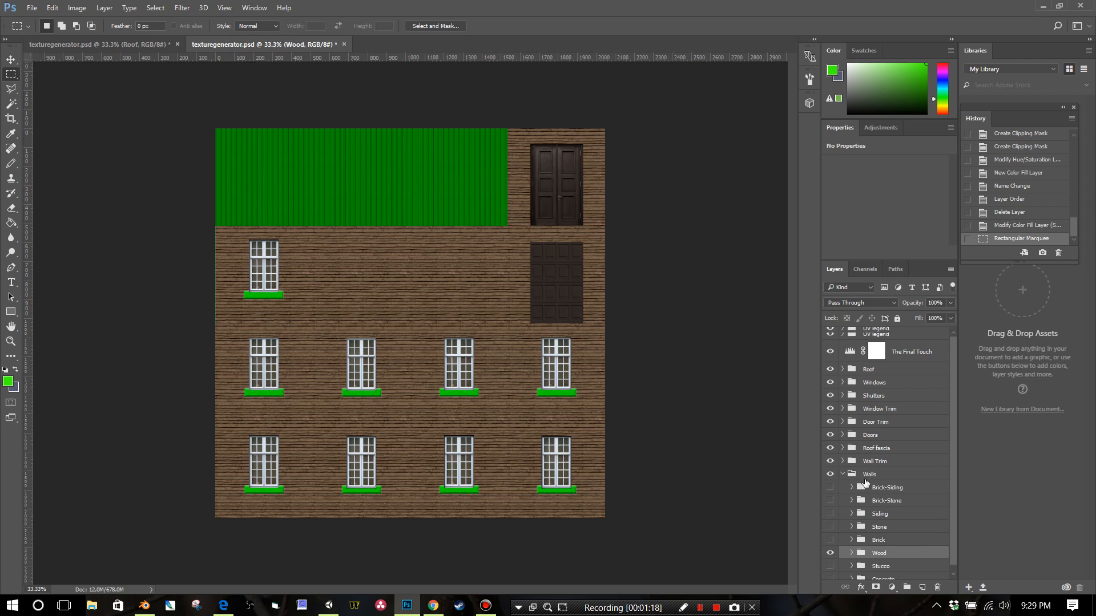
click(843, 369)
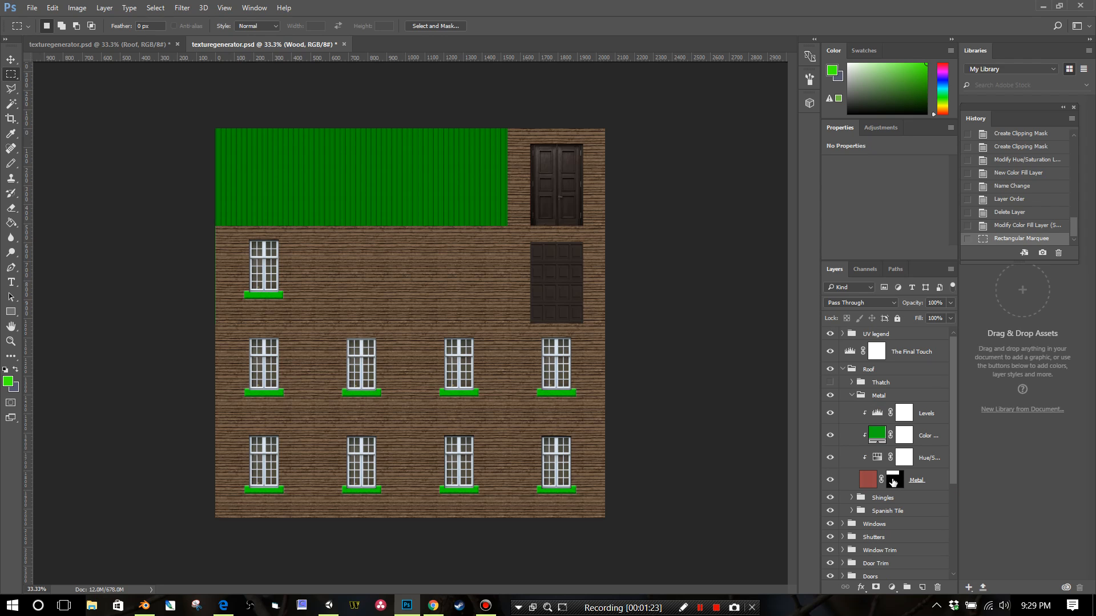
click(894, 480)
alt+click(894, 480)
alt+click(893, 480)
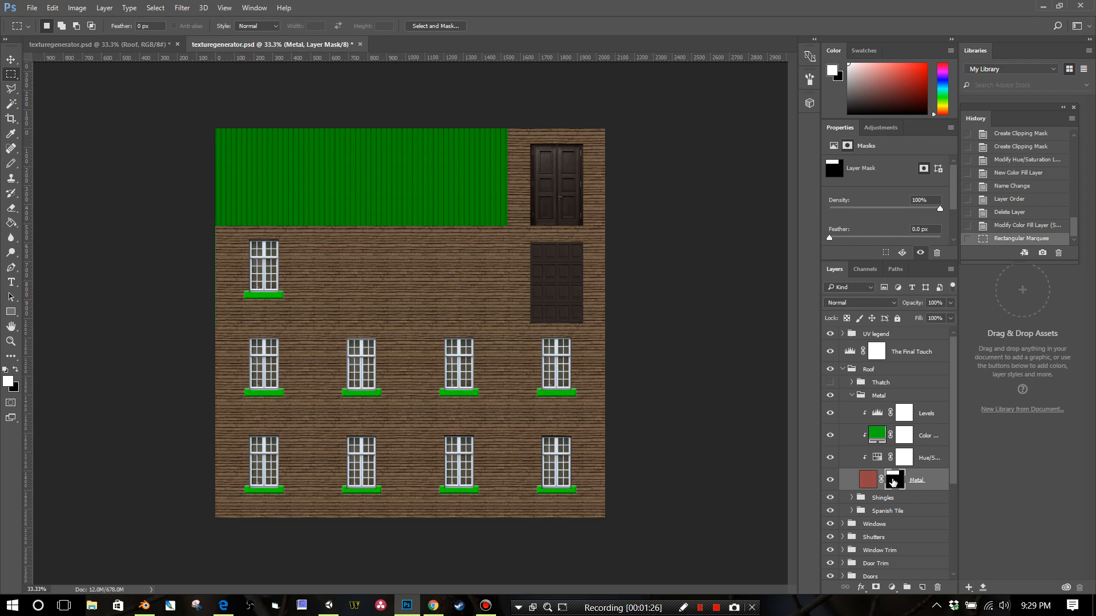
click(868, 480)
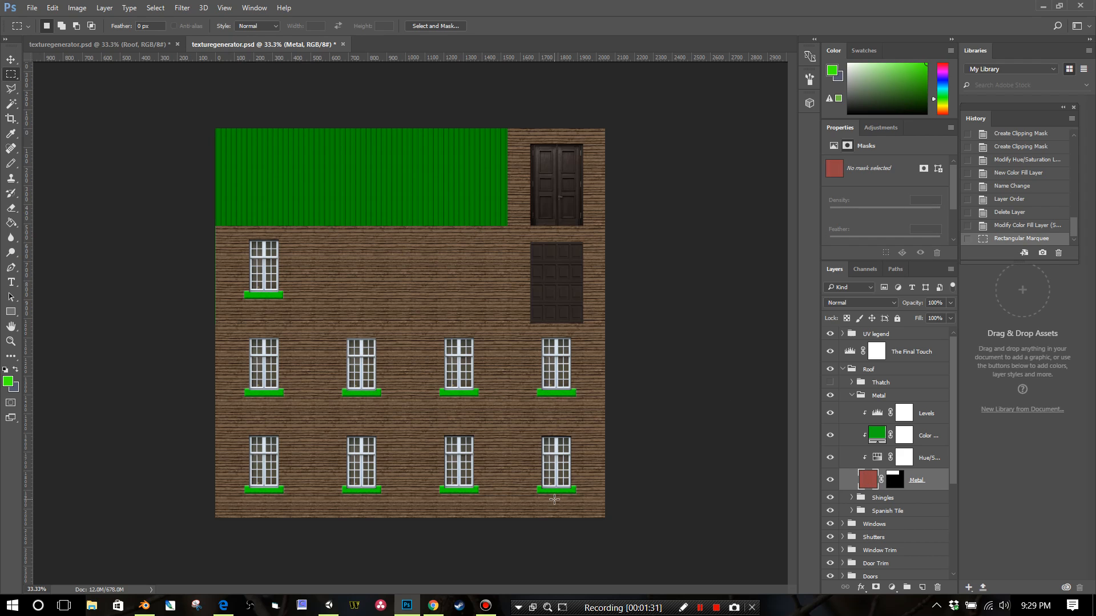
Step: Temporarily disable the Metal layer's mask to view the full texture, re-enable it and collapse the Metal group
right_click(896, 481)
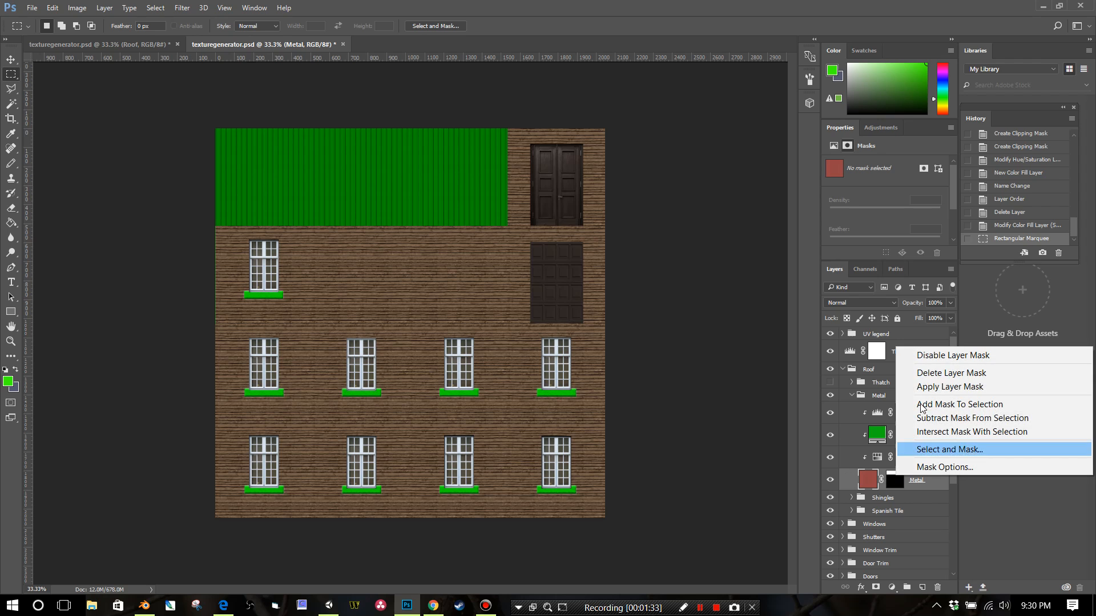
click(937, 357)
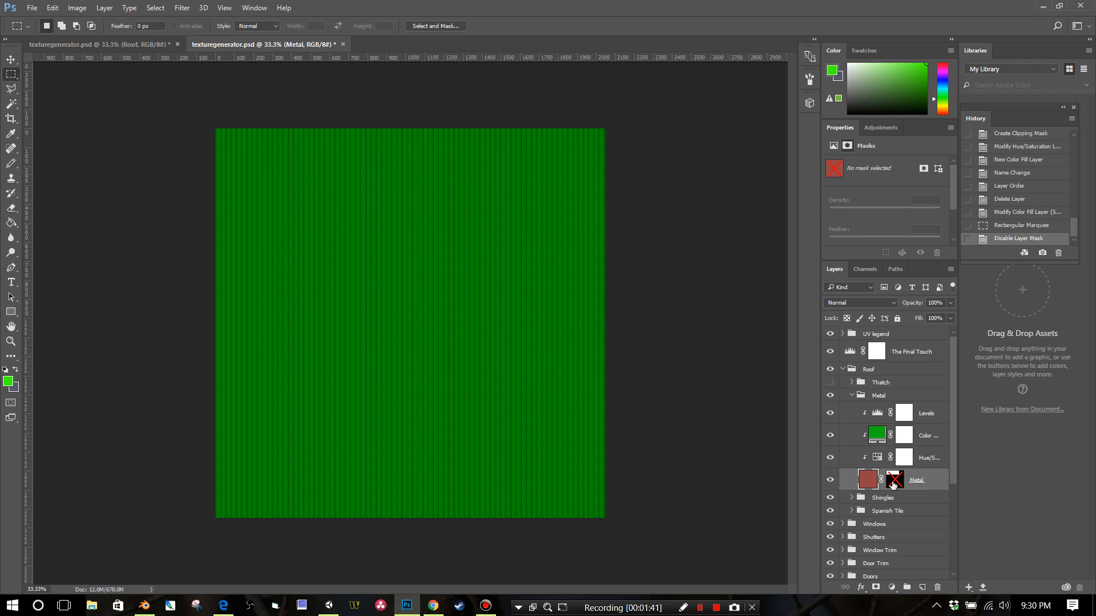
right_click(894, 484)
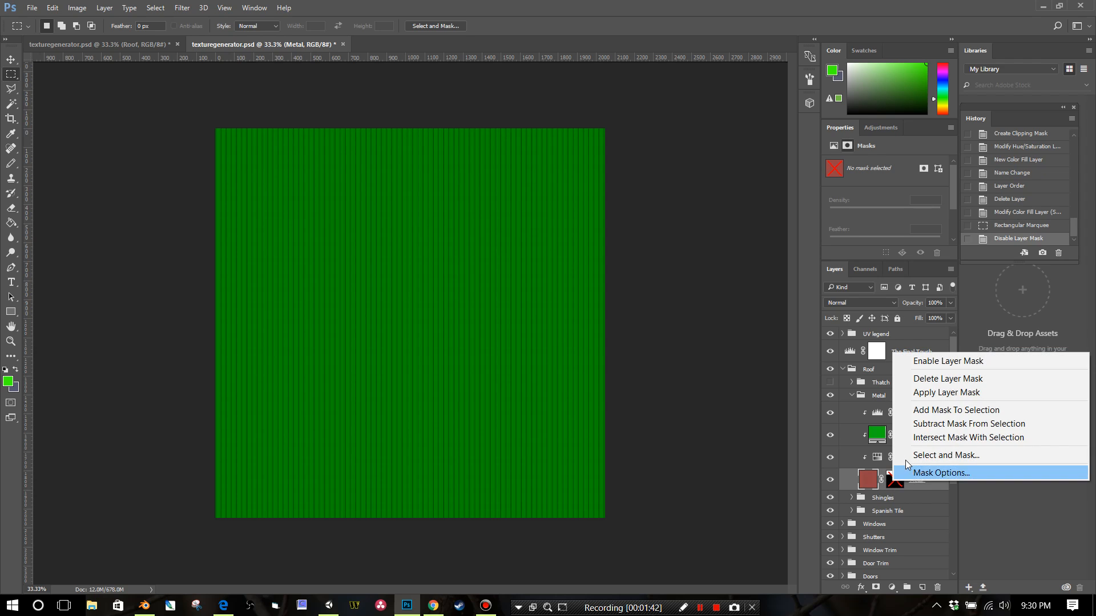
click(920, 360)
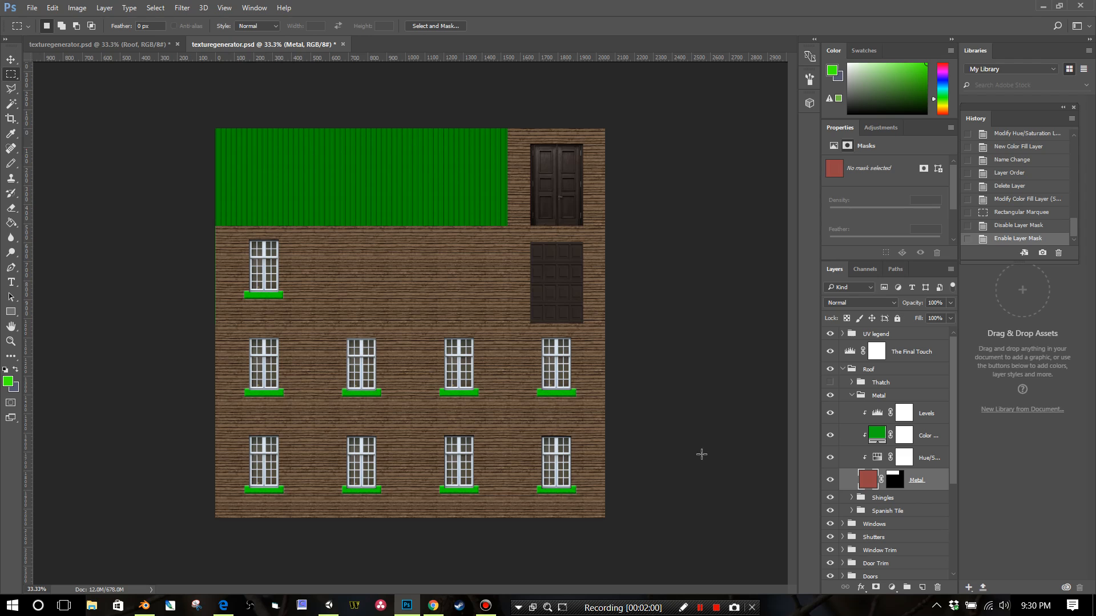
click(851, 395)
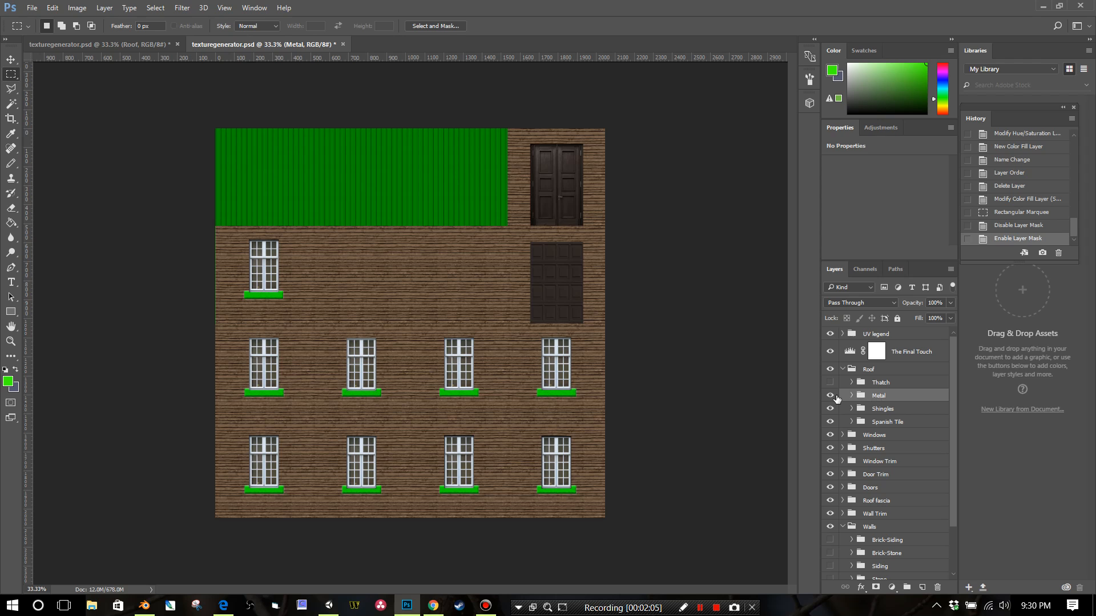
right_click(901, 398)
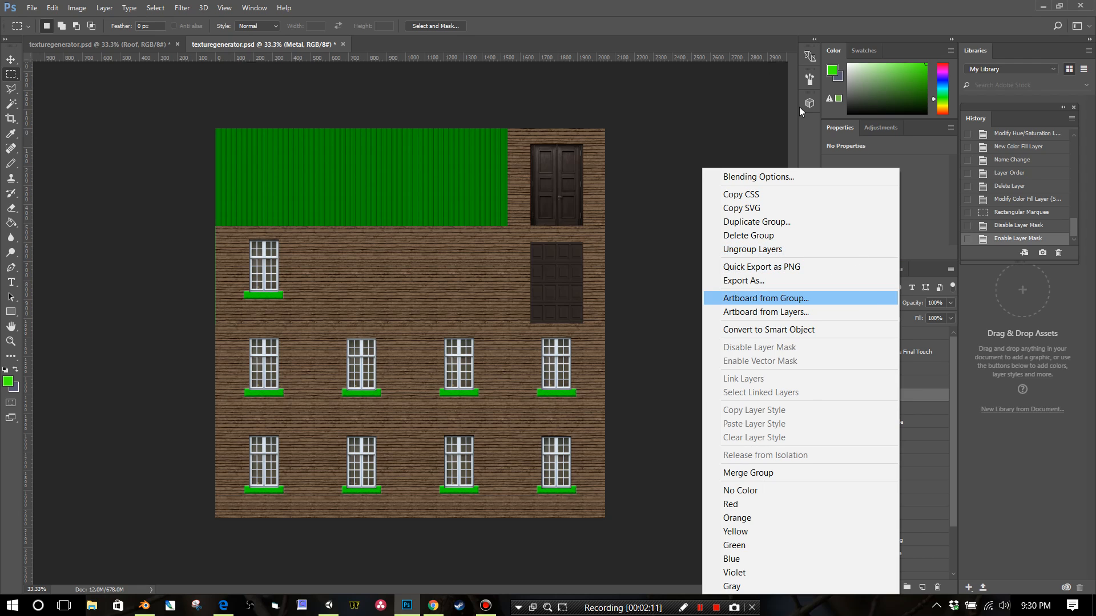
click(634, 2)
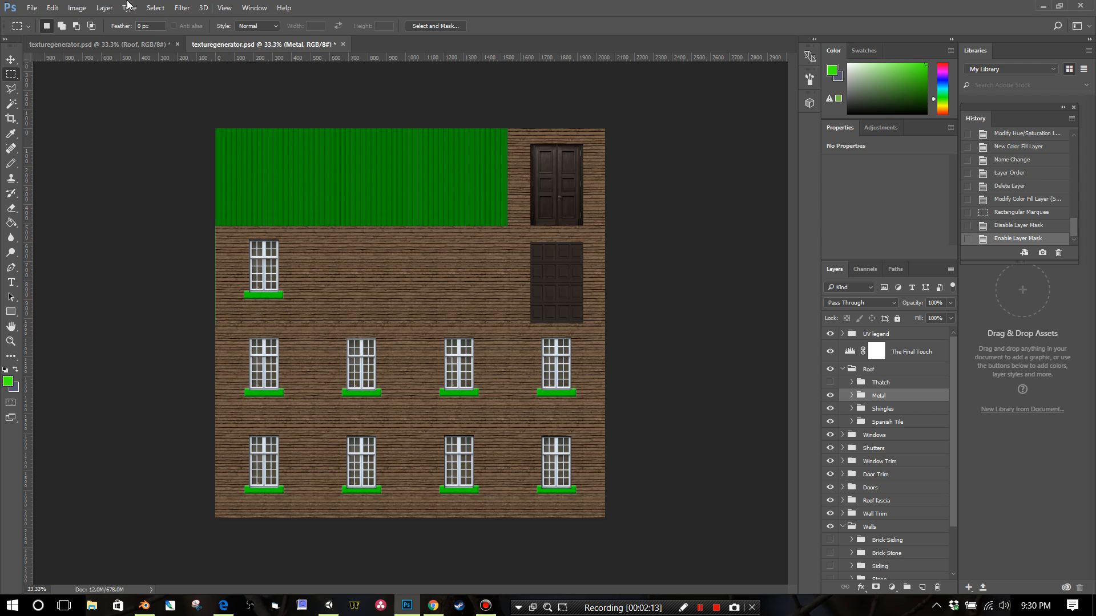
click(57, 10)
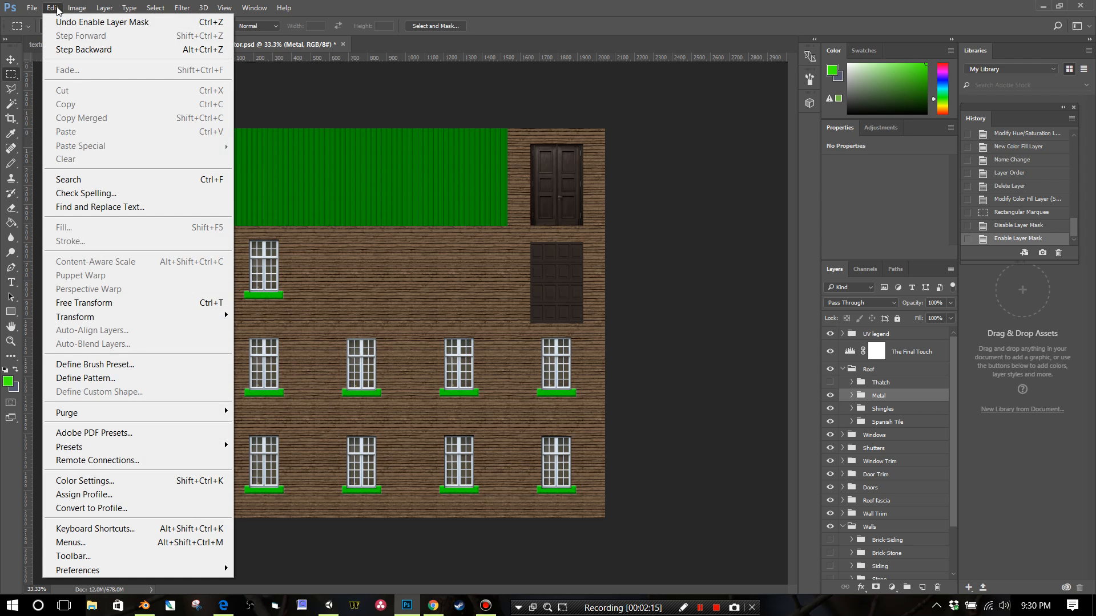
mouse_move(70, 10)
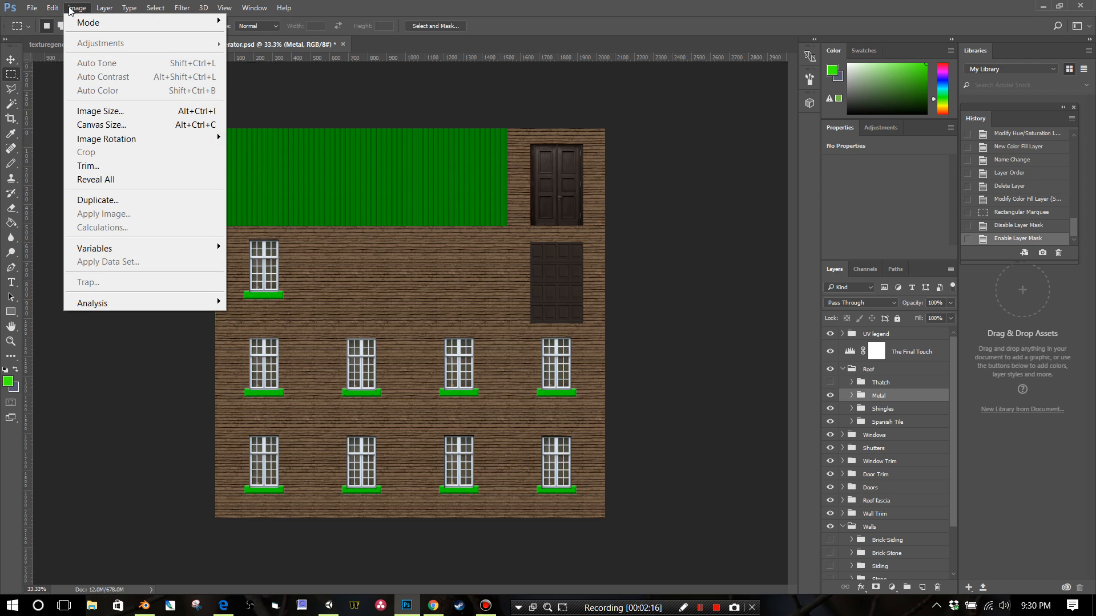
mouse_move(107, 12)
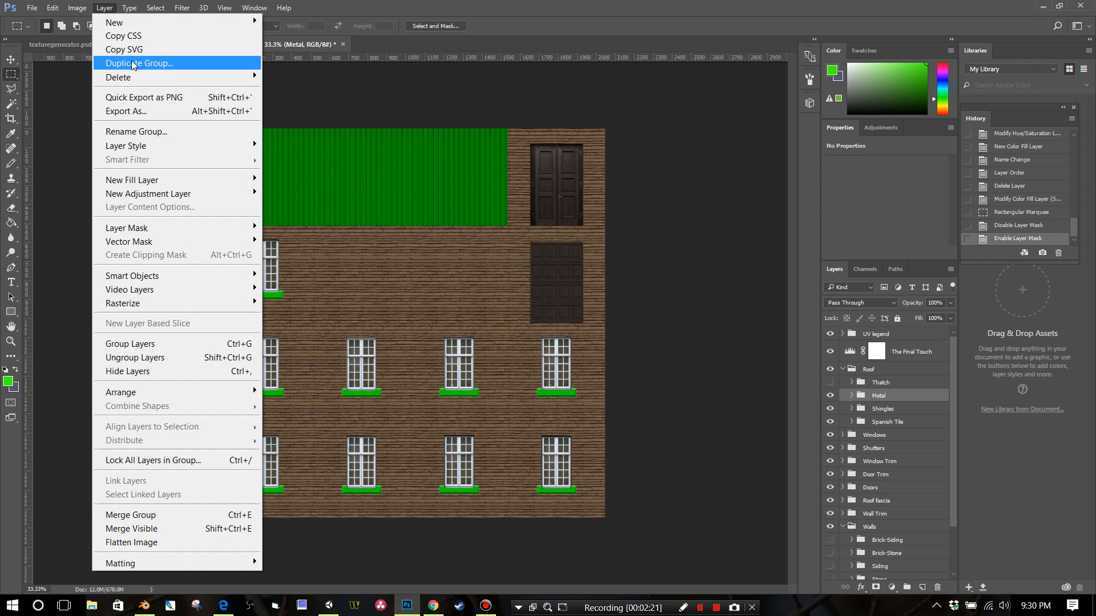
click(885, 399)
right_click(888, 399)
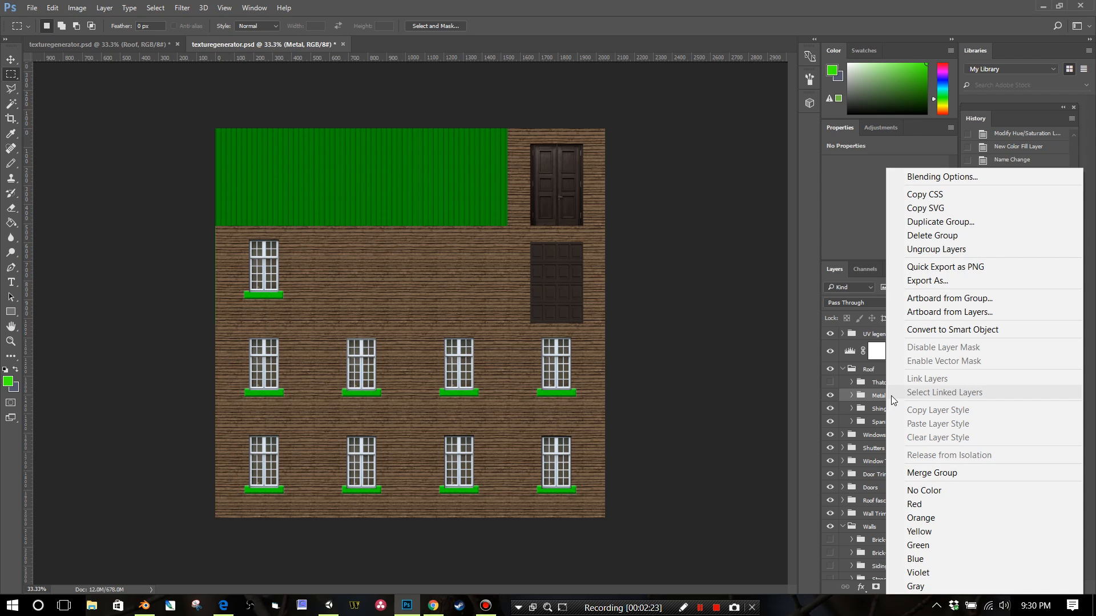
click(873, 396)
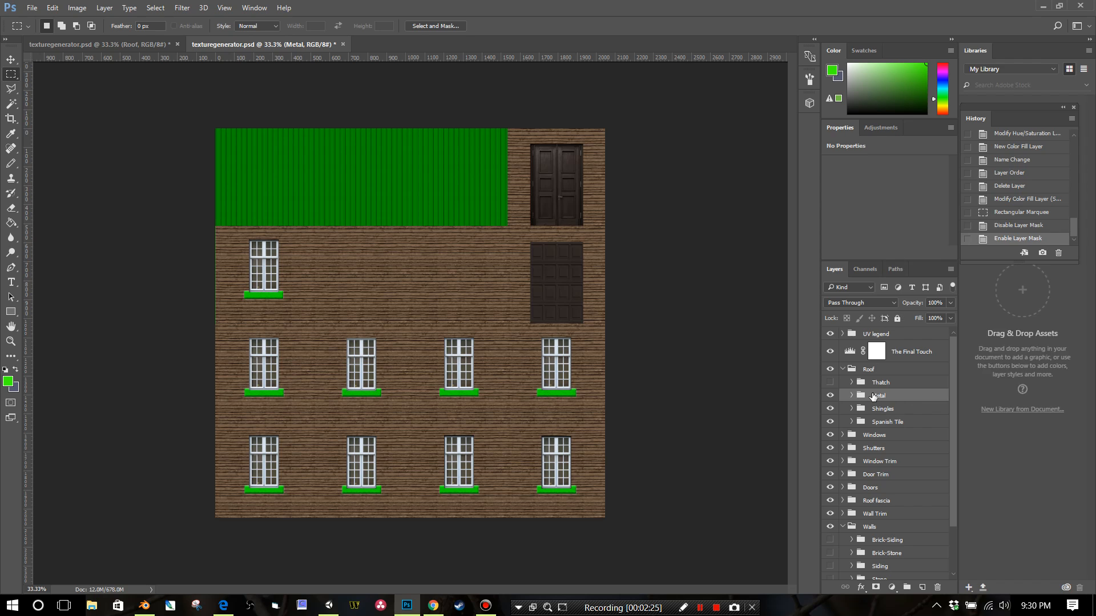
Step: Duplicate the Metal roof group within the same document, naming the copy Stone
right_click(873, 397)
click(901, 222)
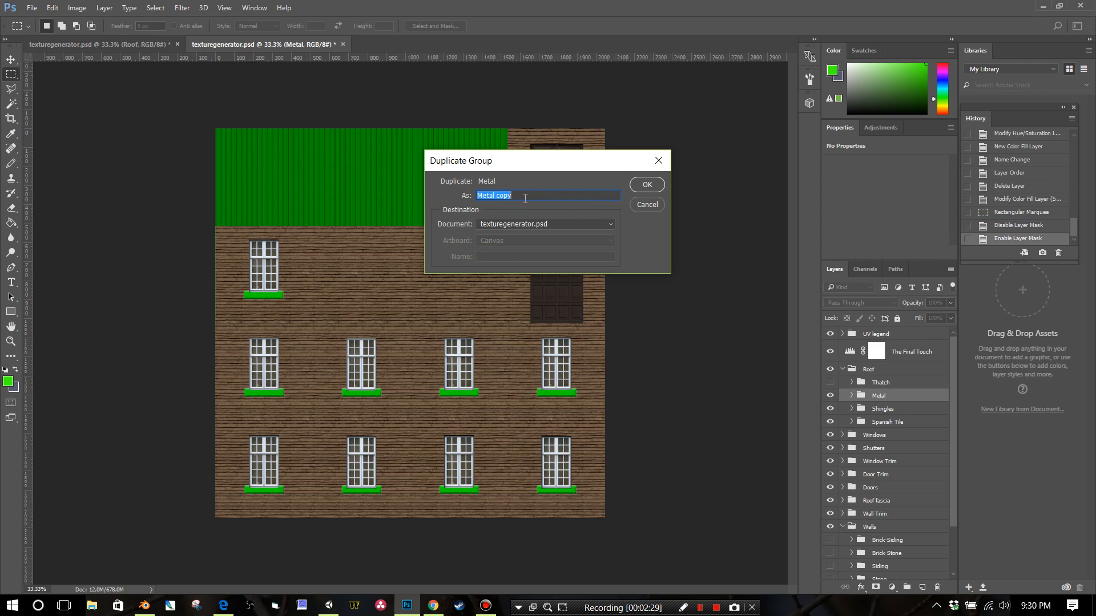
text(Stone)
key(Return)
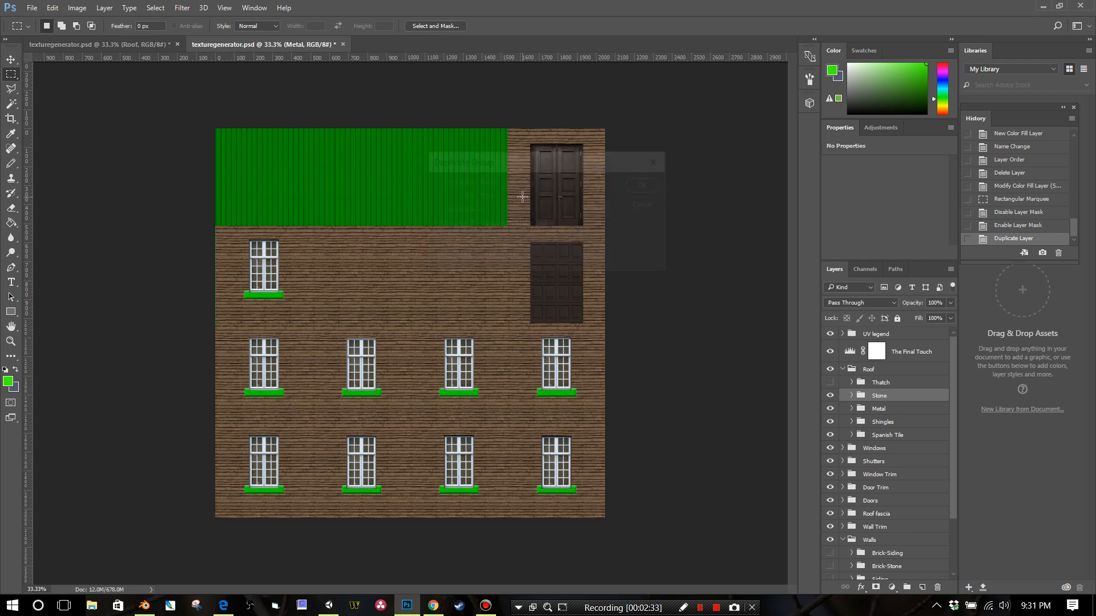
Step: Expand the new Stone group and select the Metal texture layer inside it
click(851, 396)
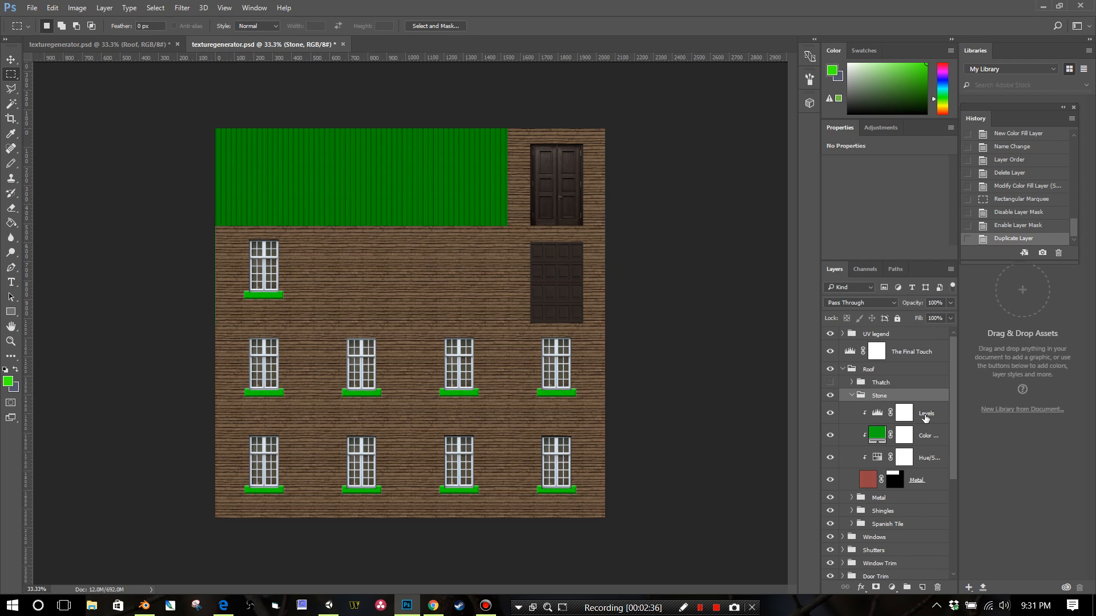
click(866, 482)
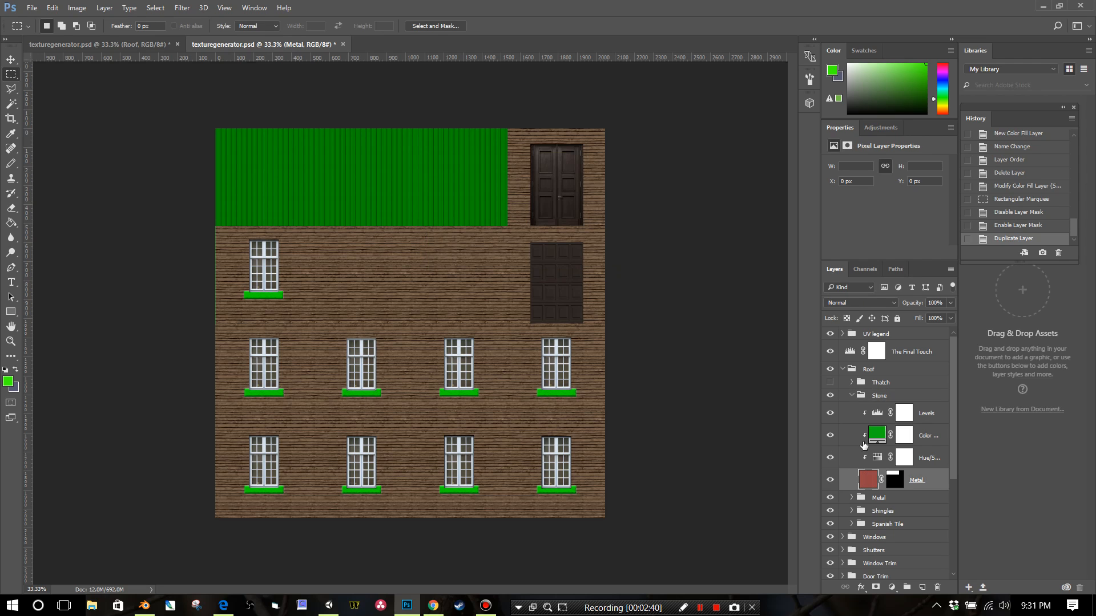
click(853, 395)
click(853, 395)
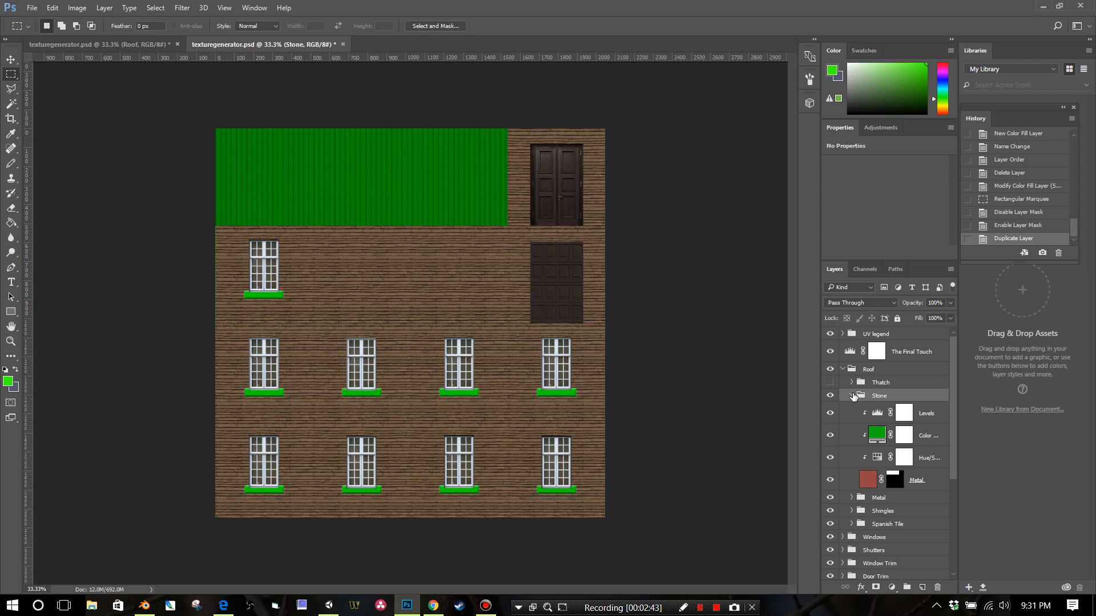
click(863, 488)
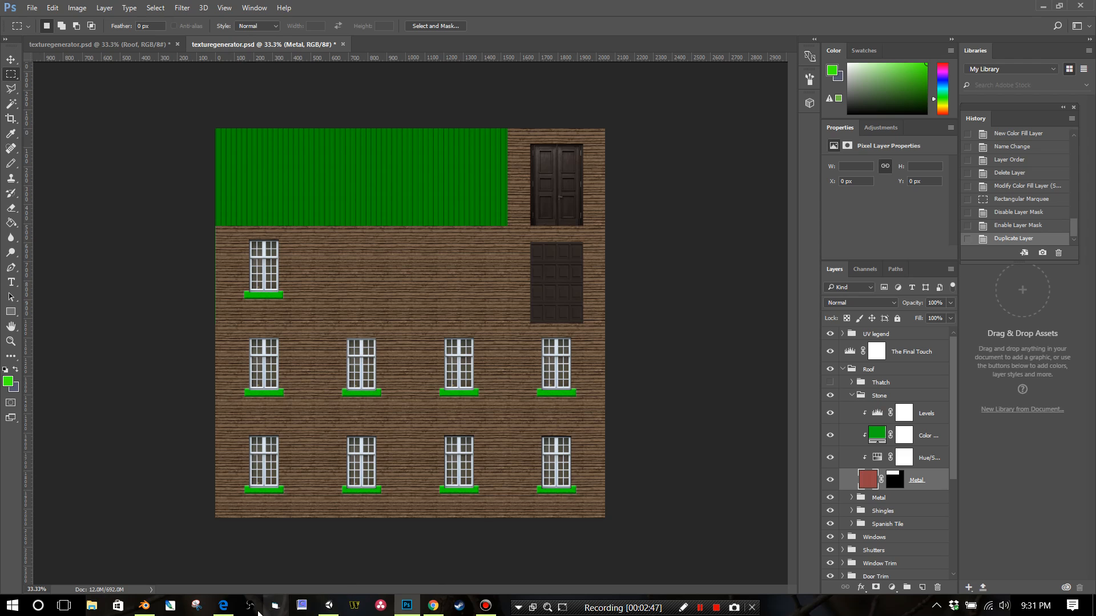
Step: Switch to the Edge browser and look through the Smooth Rocks textures on textures.com for a suitable stone texture
click(231, 613)
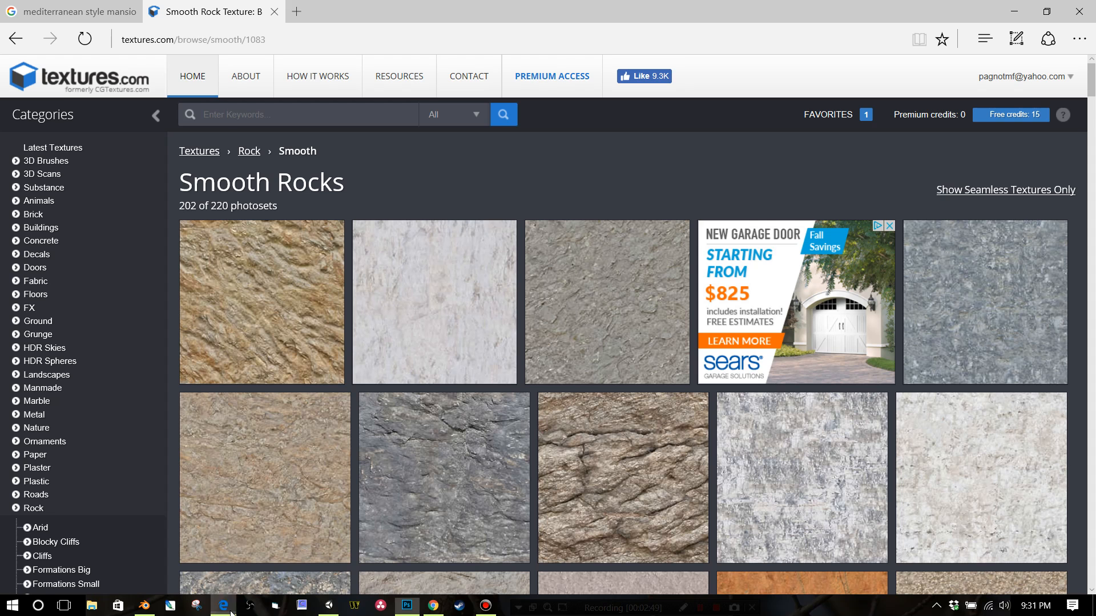
scroll(471, 329, down, 3)
scroll(469, 328, up, 4)
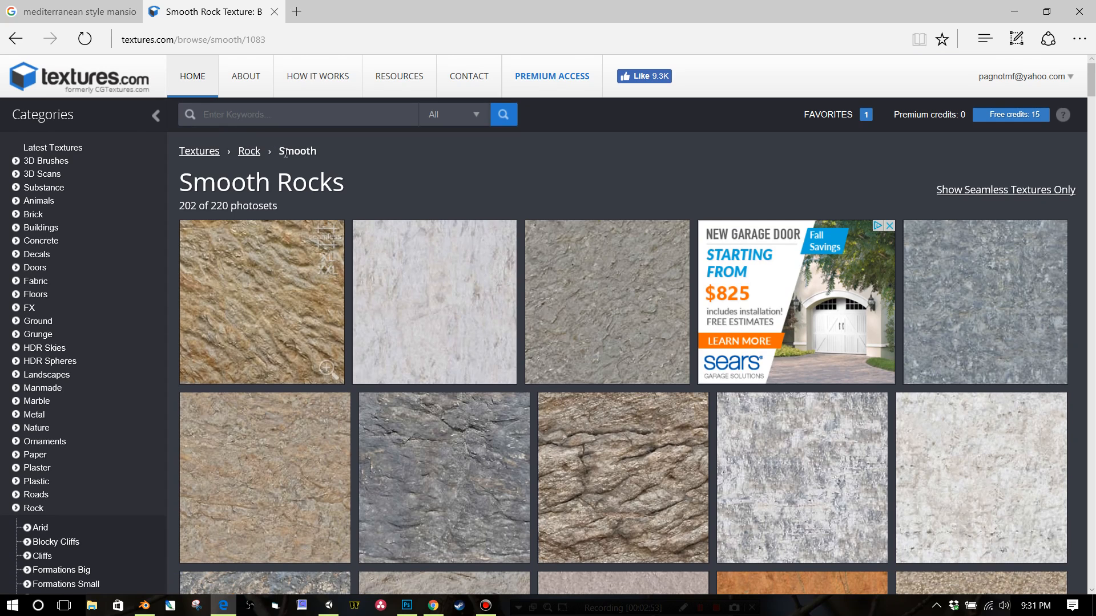
scroll(53, 478, down, 3)
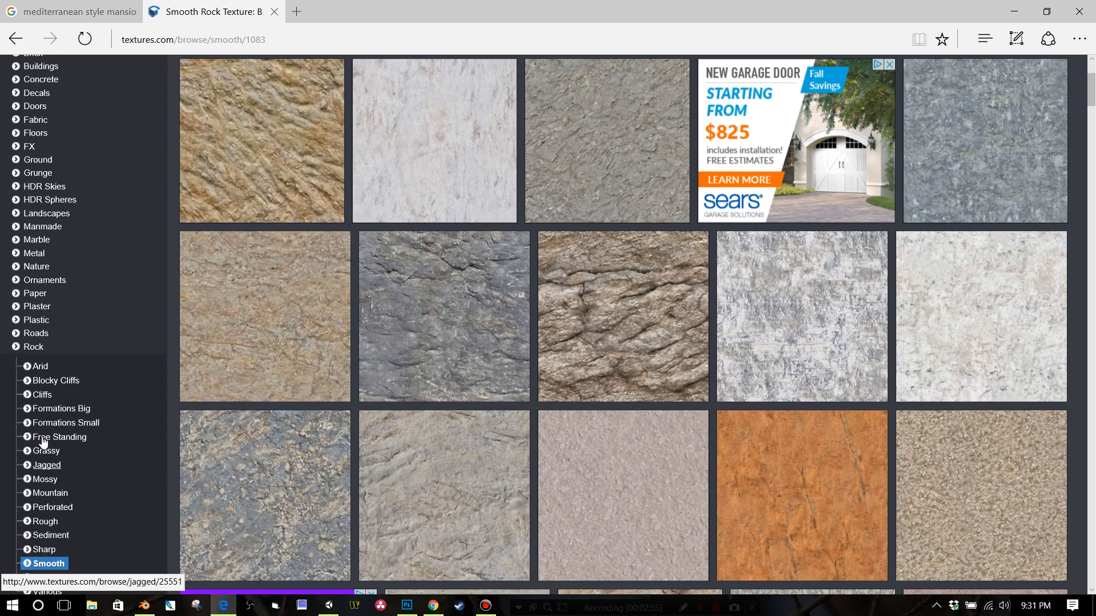
scroll(284, 403, up, 3)
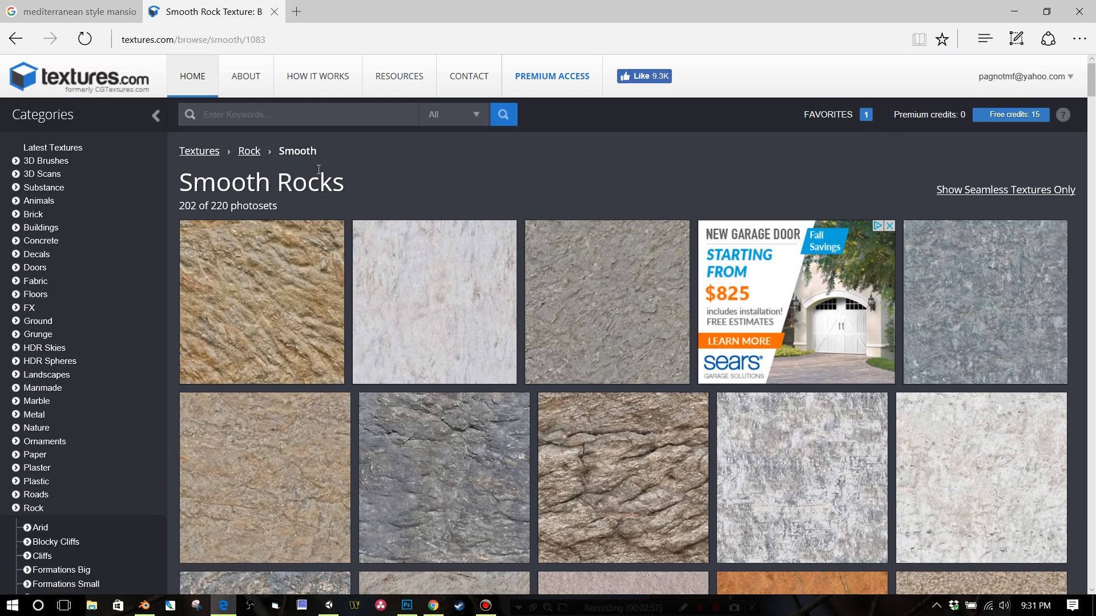
scroll(341, 209, down, 3)
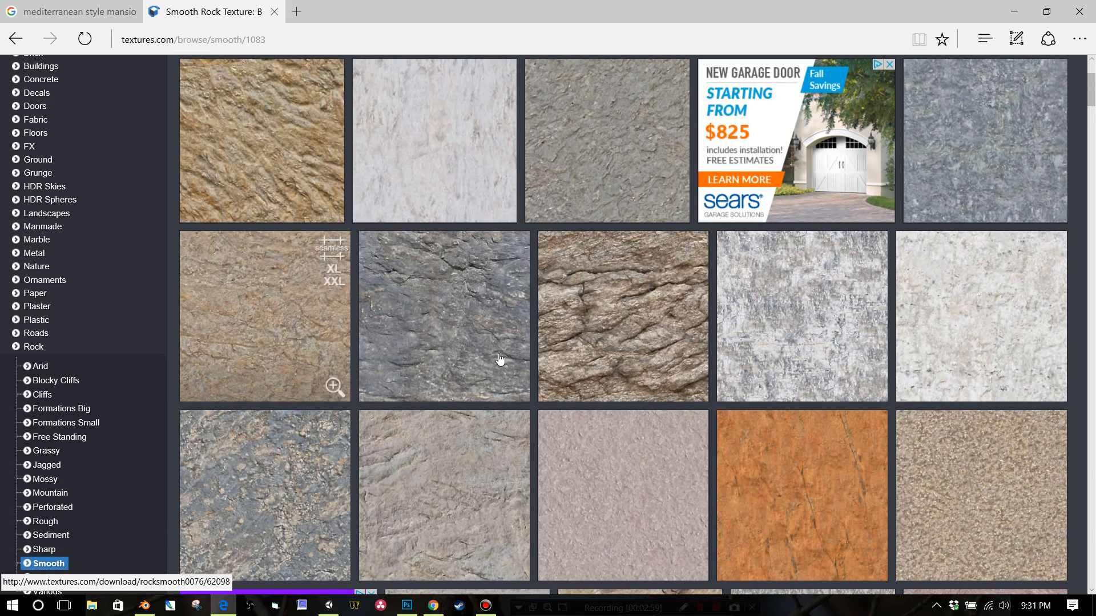
scroll(492, 361, down, 6)
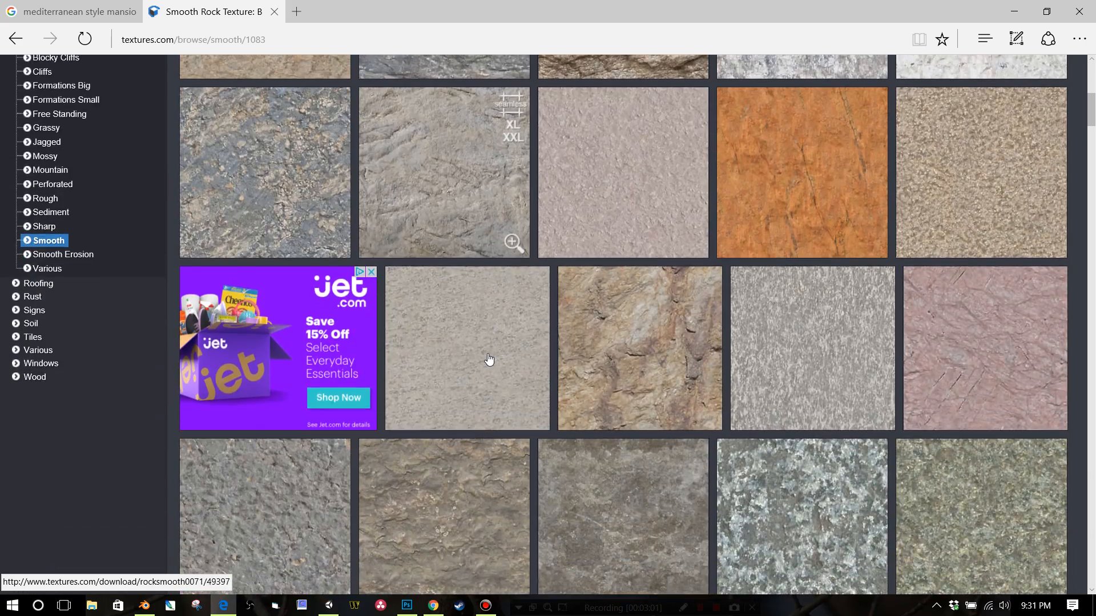
scroll(489, 362, up, 4)
scroll(488, 359, up, 2)
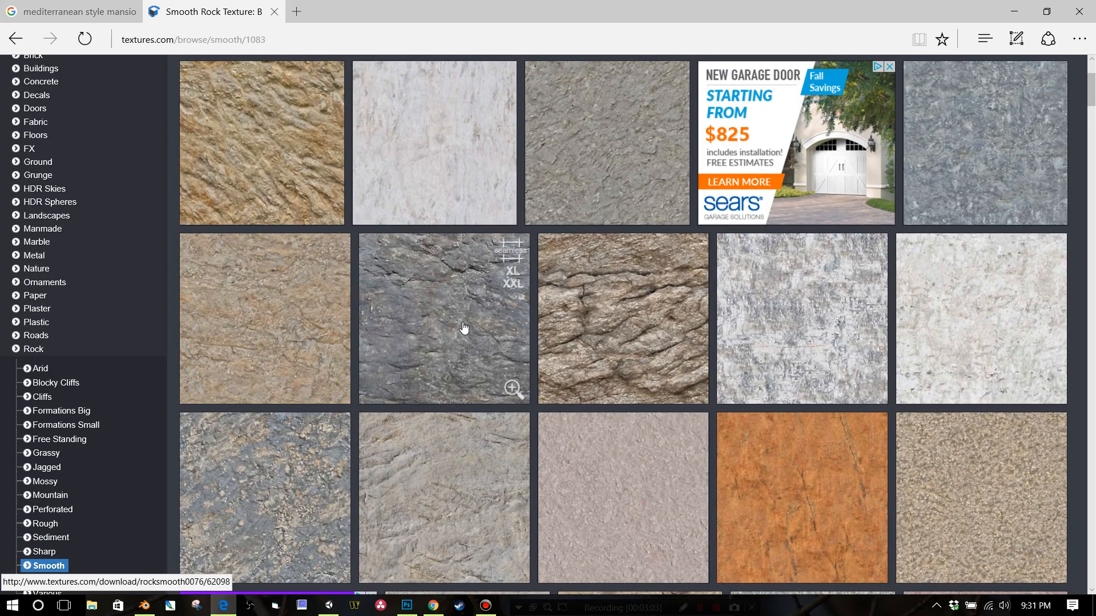
scroll(481, 313, up, 3)
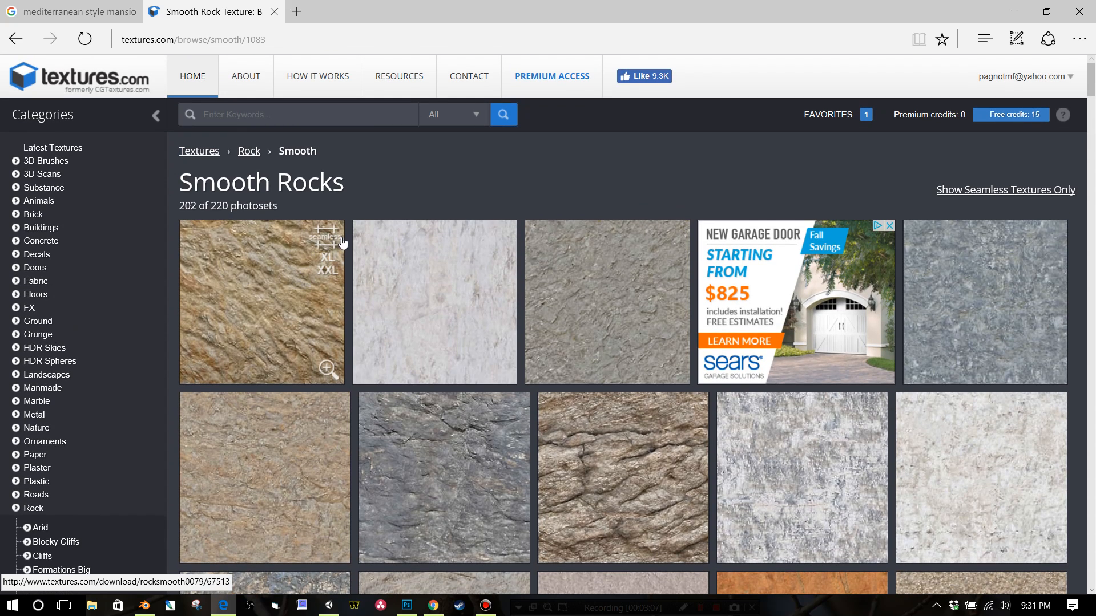
Step: Filter the Smooth Rocks category to show seamless textures only
click(311, 121)
text(rock seamless)
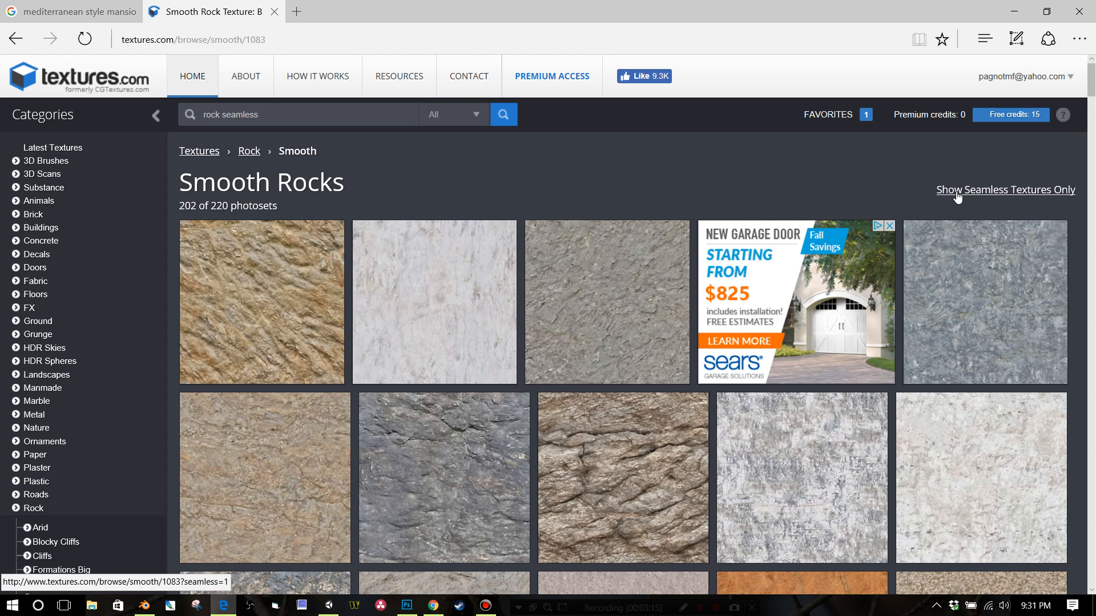
click(958, 197)
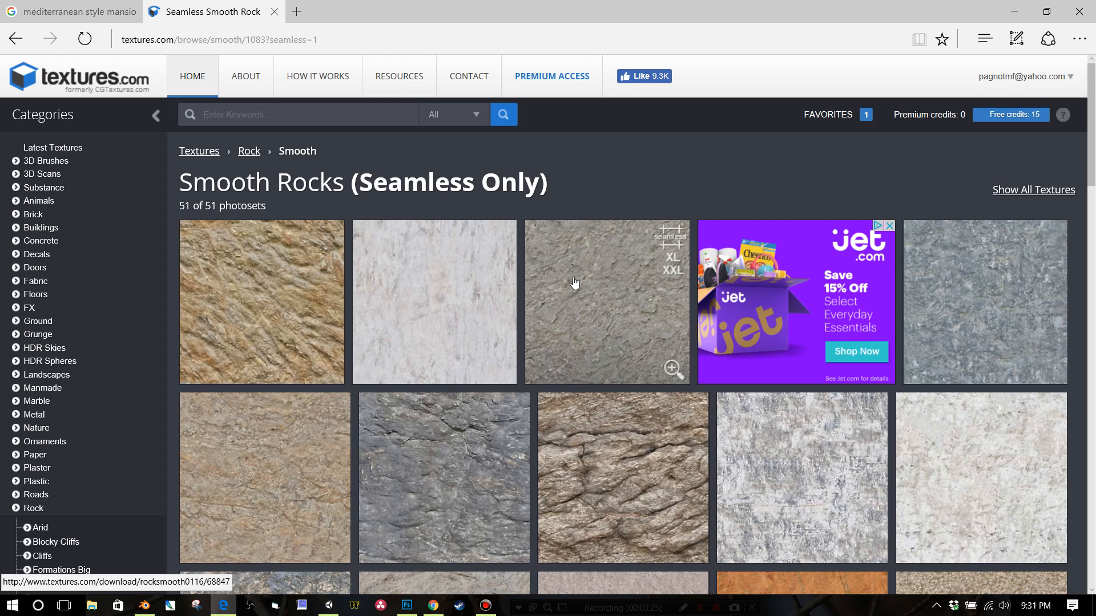
Step: Open the RockSmooth0076 texture and download its small 1024x1024 seamless image, choosing a custom save location
scroll(578, 297, down, 1)
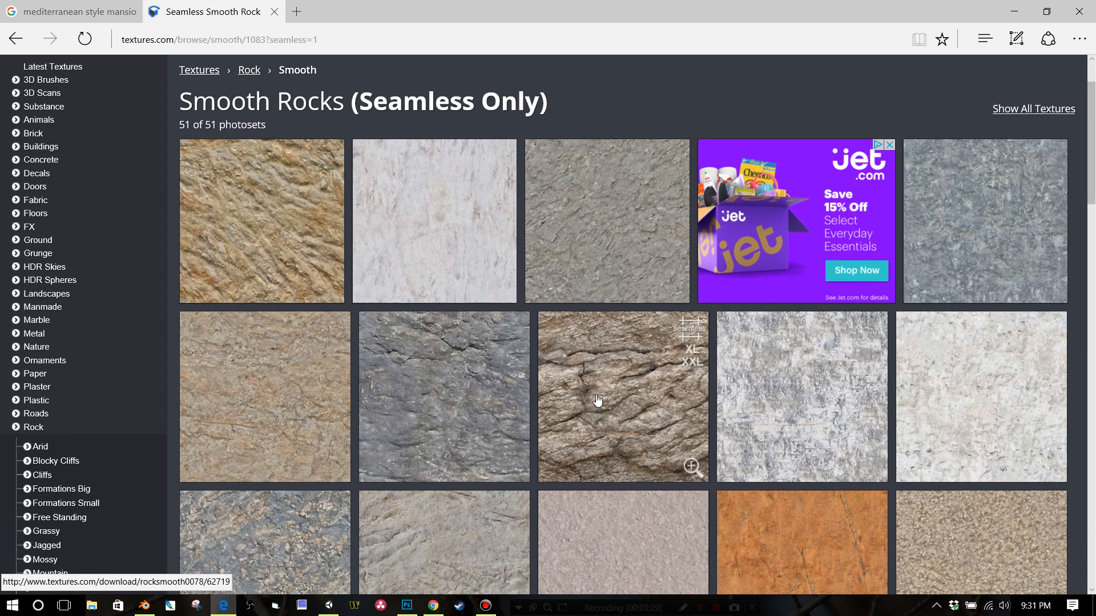
click(468, 386)
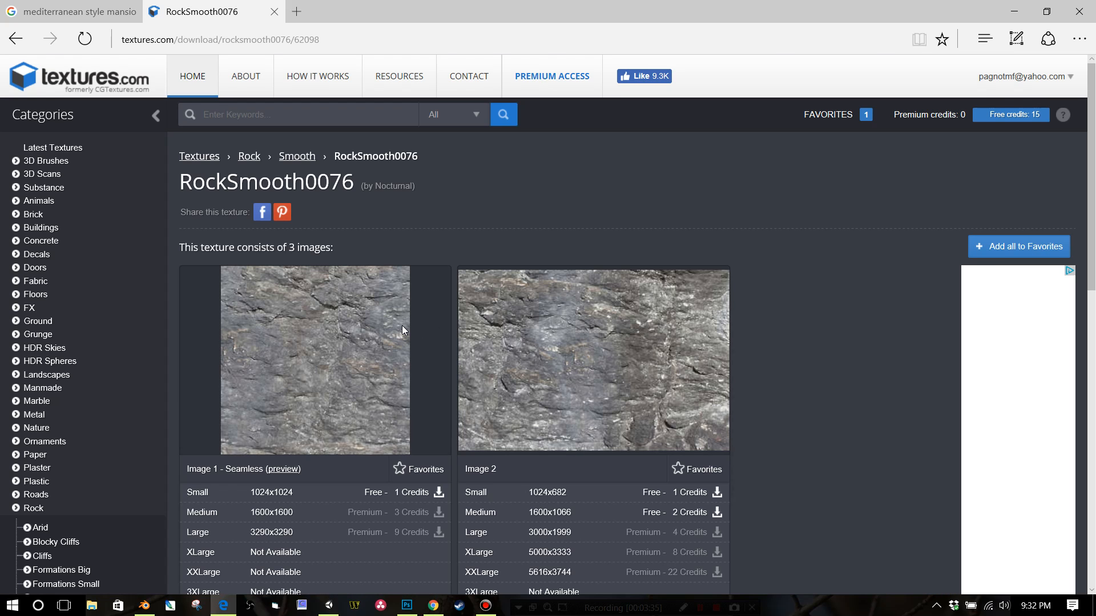
scroll(402, 325, down, 2)
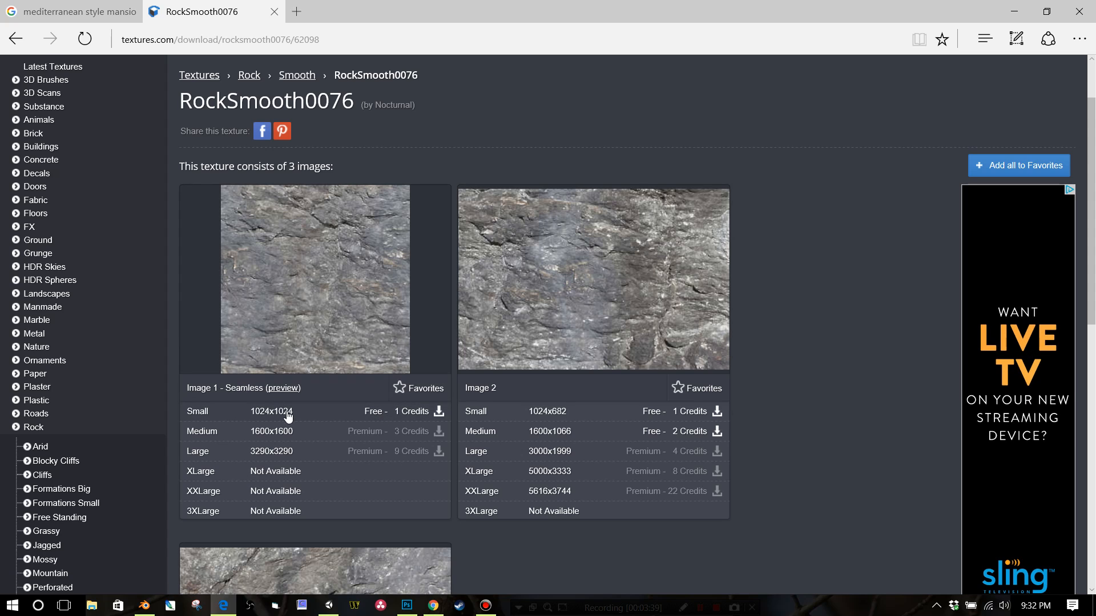
click(382, 419)
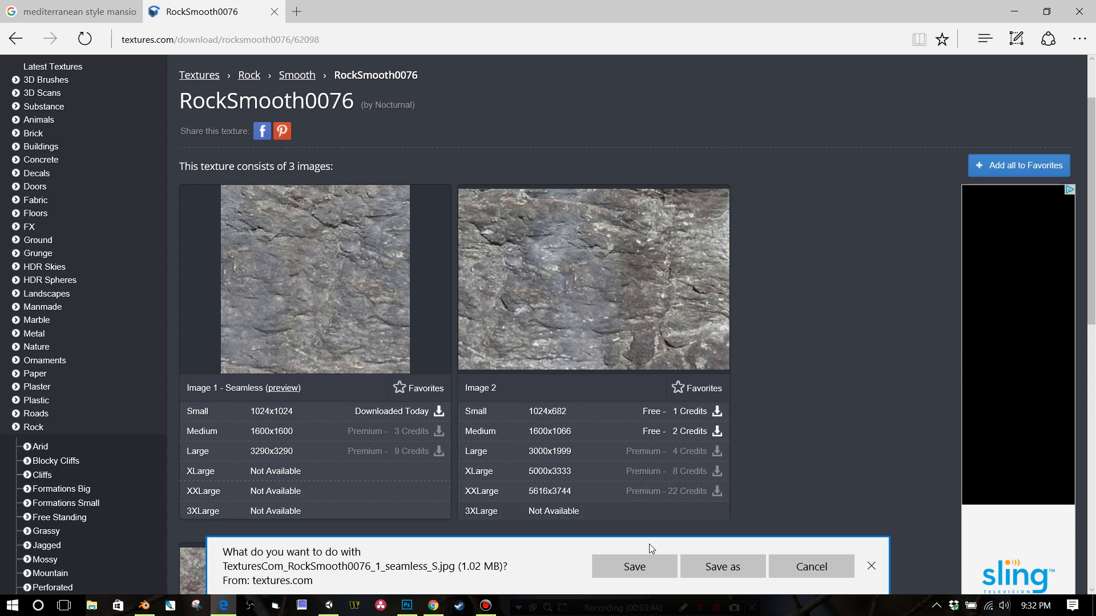
click(715, 566)
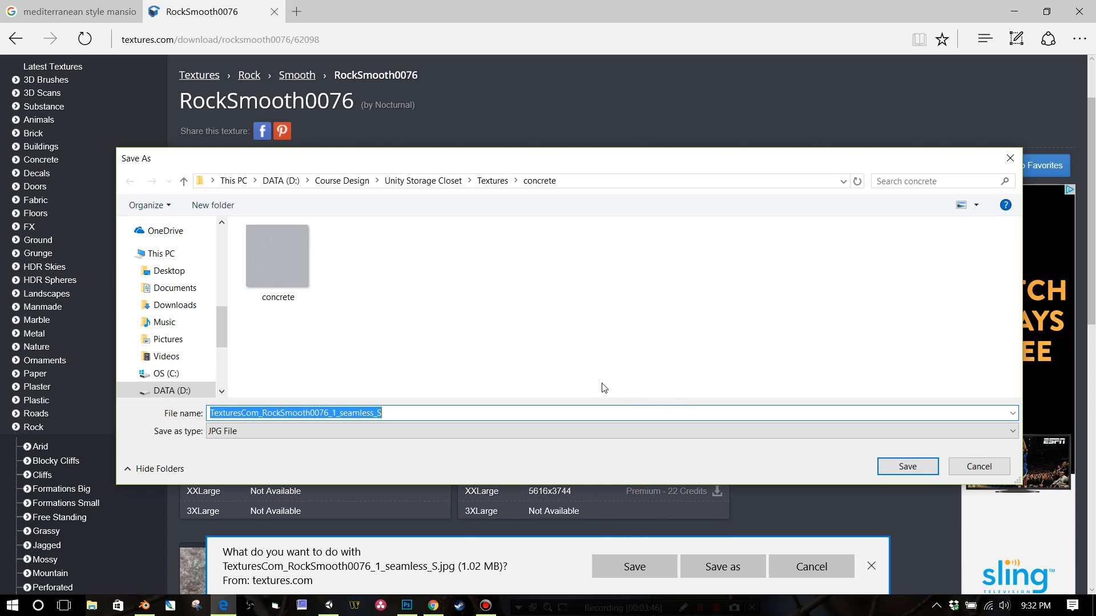
Step: Look through the subfolders of the Textures folder for a save location and examine the contents of Canyon rock
click(492, 181)
scroll(371, 289, down, 5)
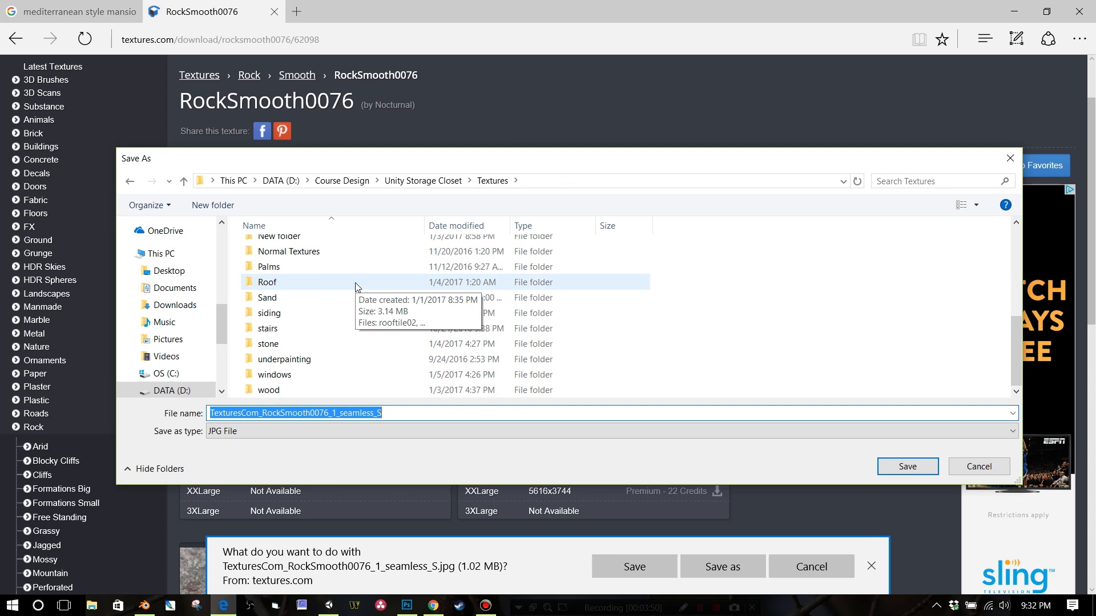
scroll(354, 285, up, 3)
scroll(354, 285, down, 1)
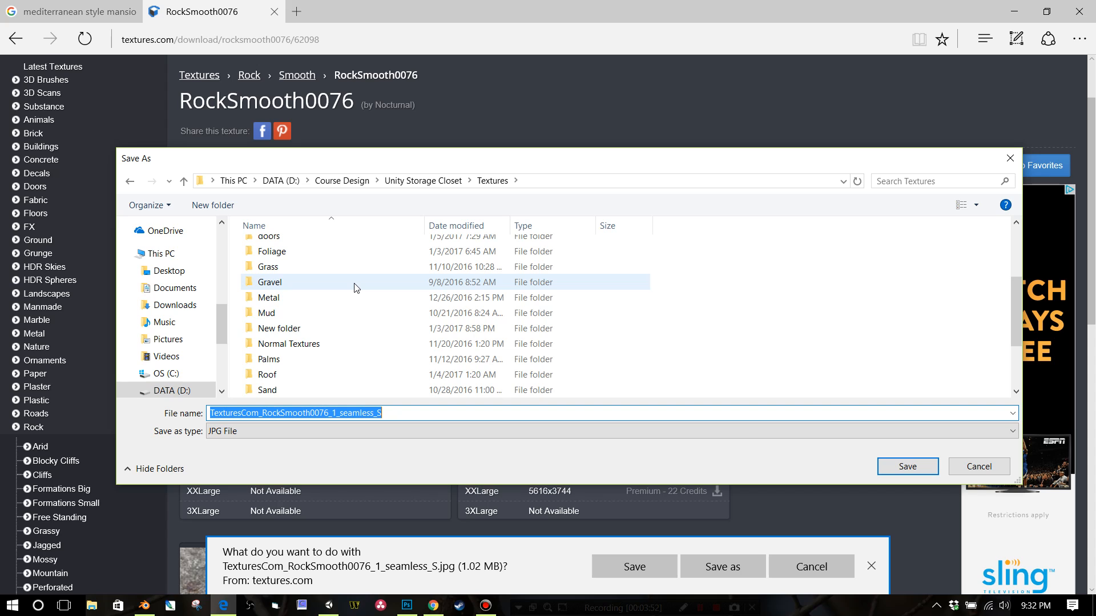
scroll(356, 287, up, 2)
scroll(355, 288, down, 4)
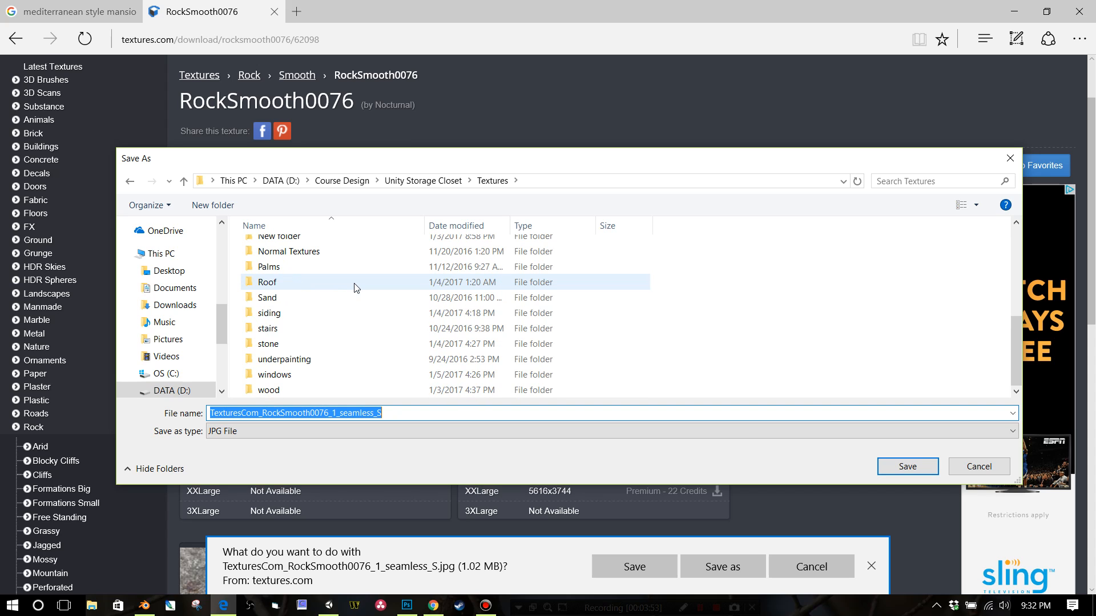
scroll(355, 287, up, 5)
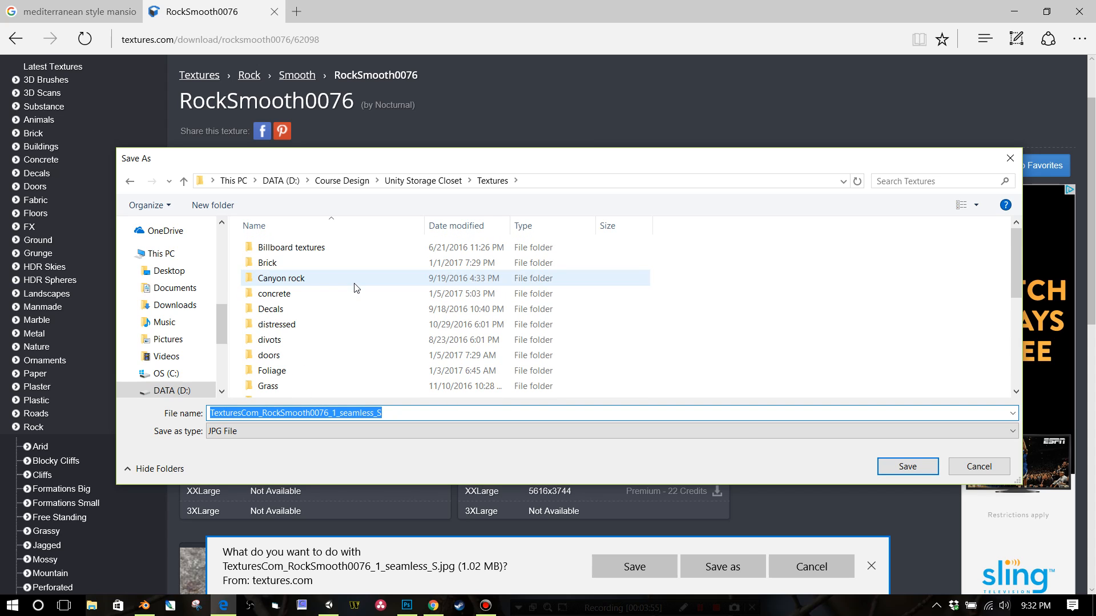
double_click(356, 279)
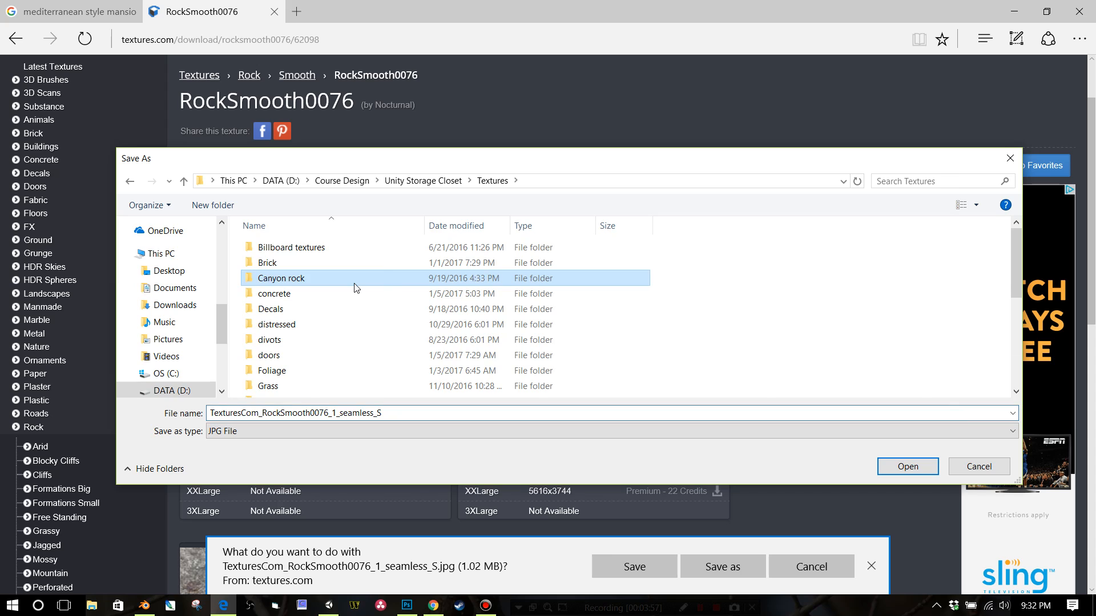
scroll(519, 256, down, 1)
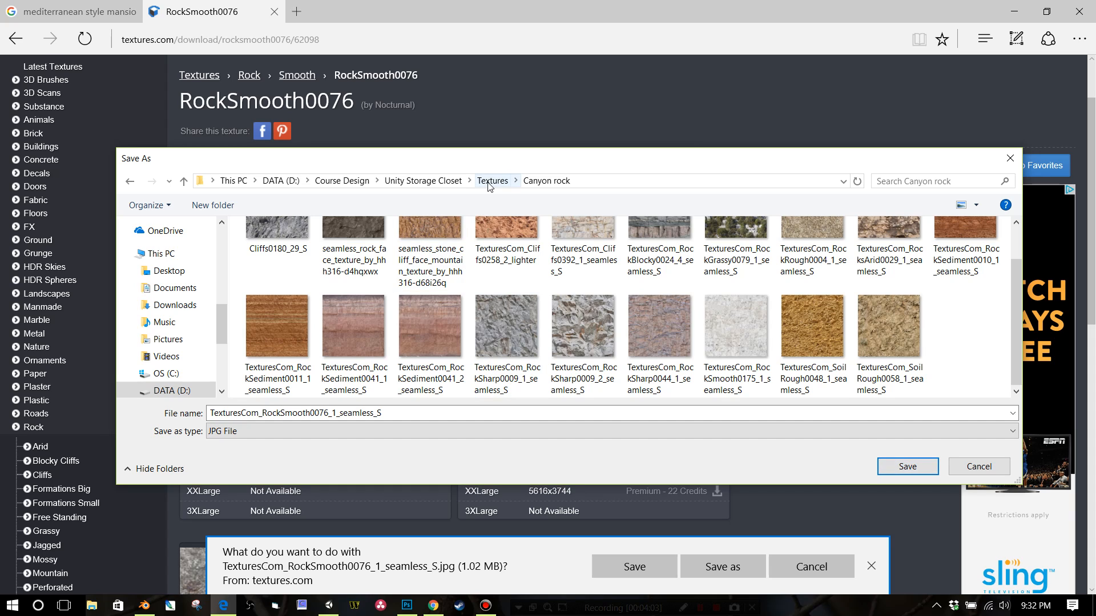
Step: Create a folder named Rock inside Textures, save the JPG texture in it and dismiss the download notification
click(492, 180)
click(208, 205)
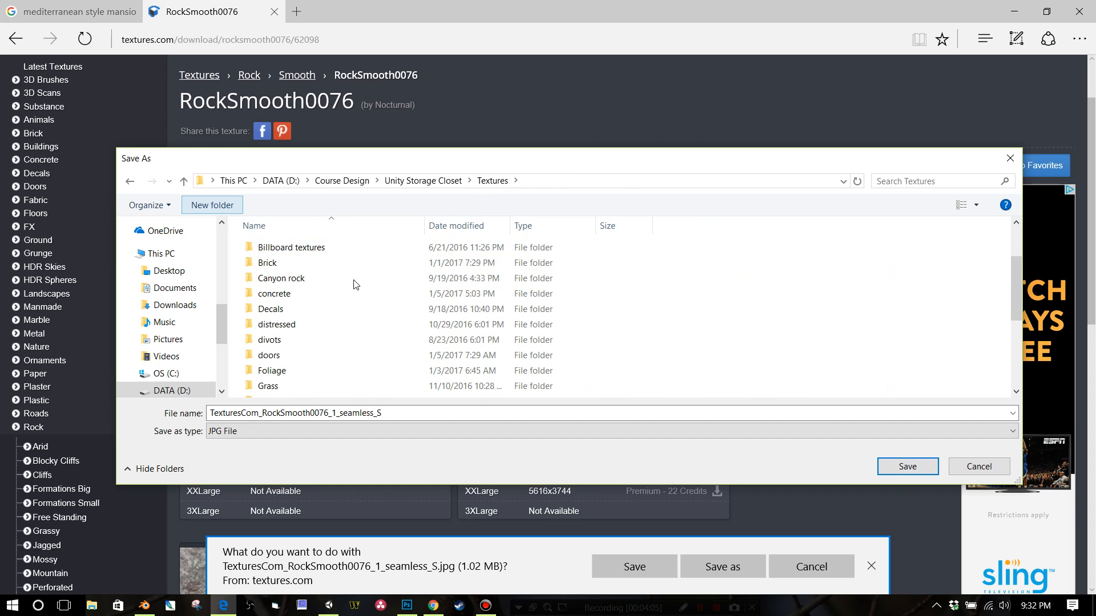
text(Rock)
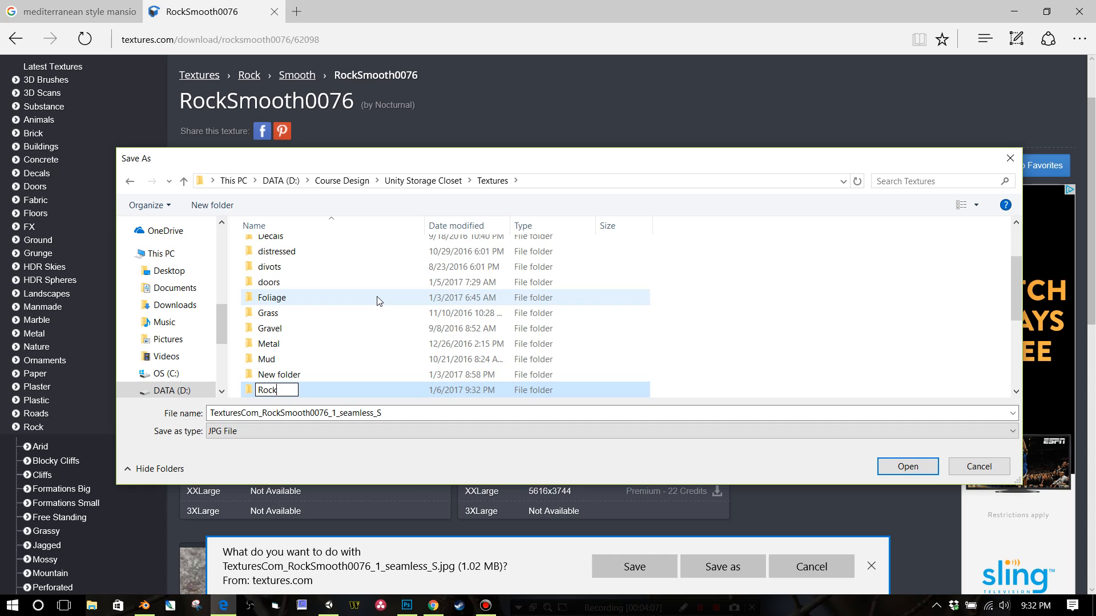
key(Return)
double_click(289, 390)
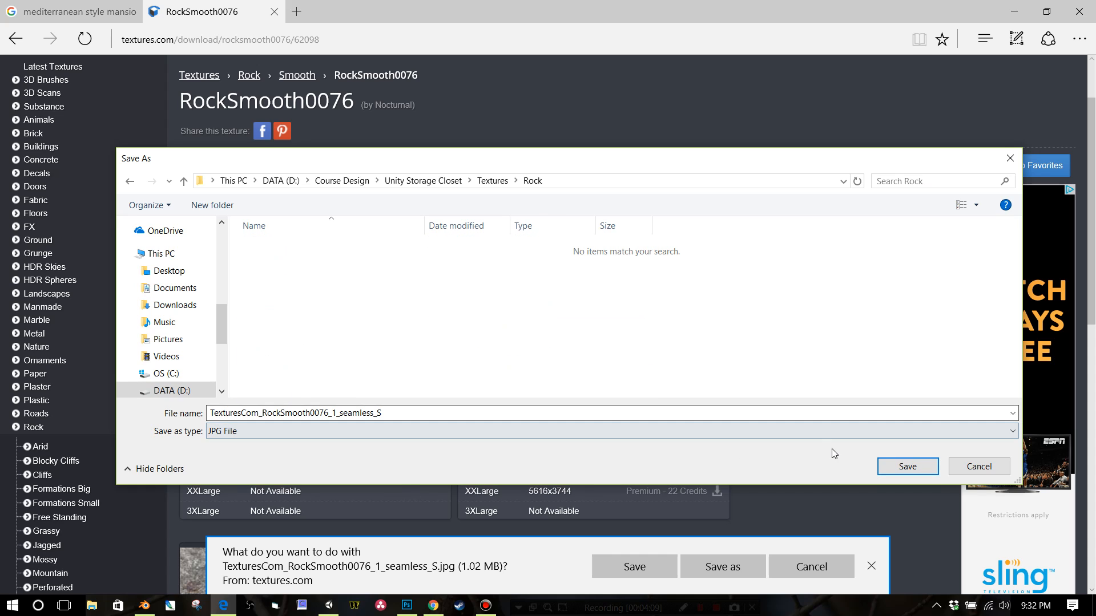
click(906, 465)
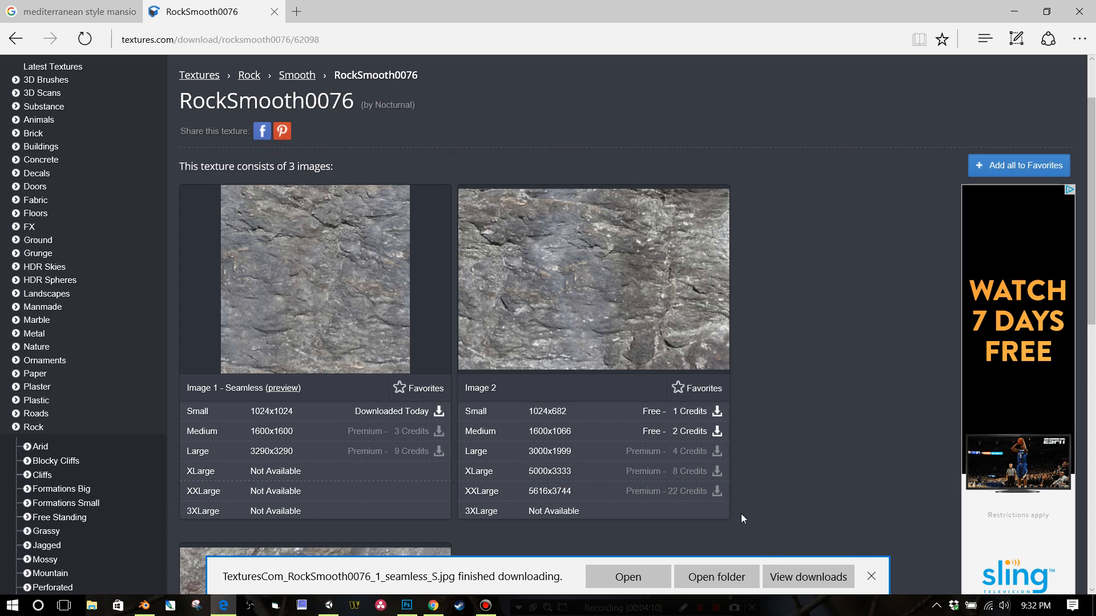
click(871, 576)
Step: Switch back to Photoshop and start opening a file, going up to the Unity Storage Closet folder
click(407, 605)
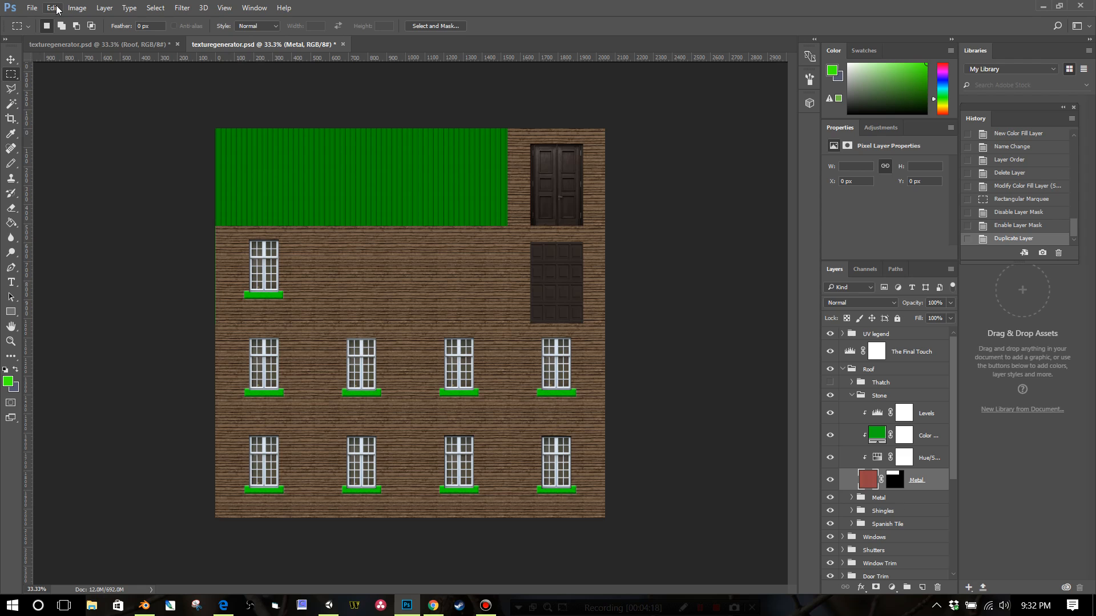
click(32, 8)
click(86, 36)
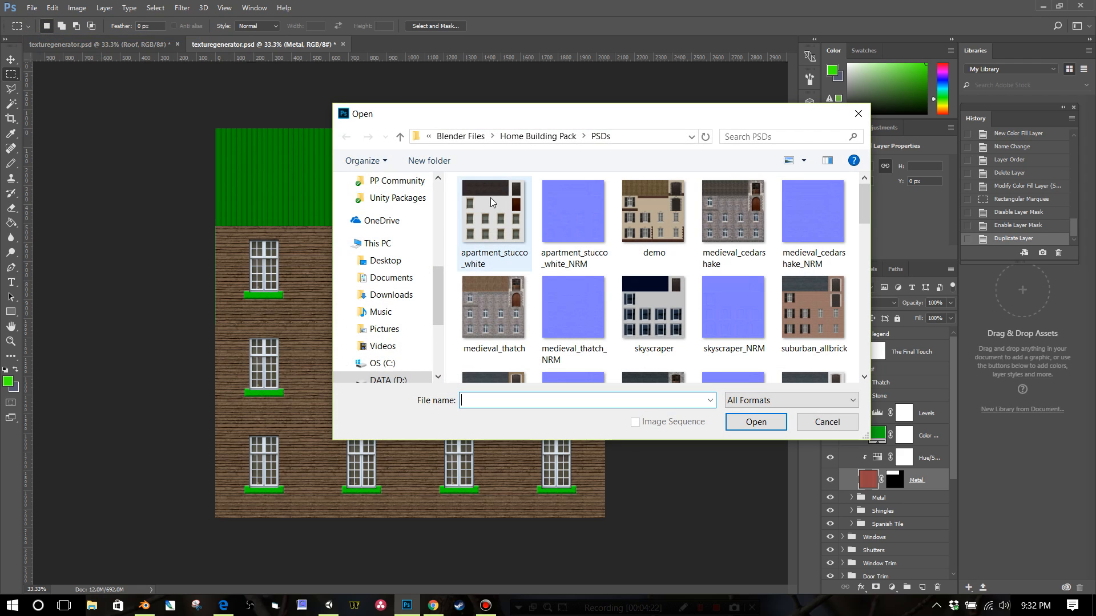
click(460, 136)
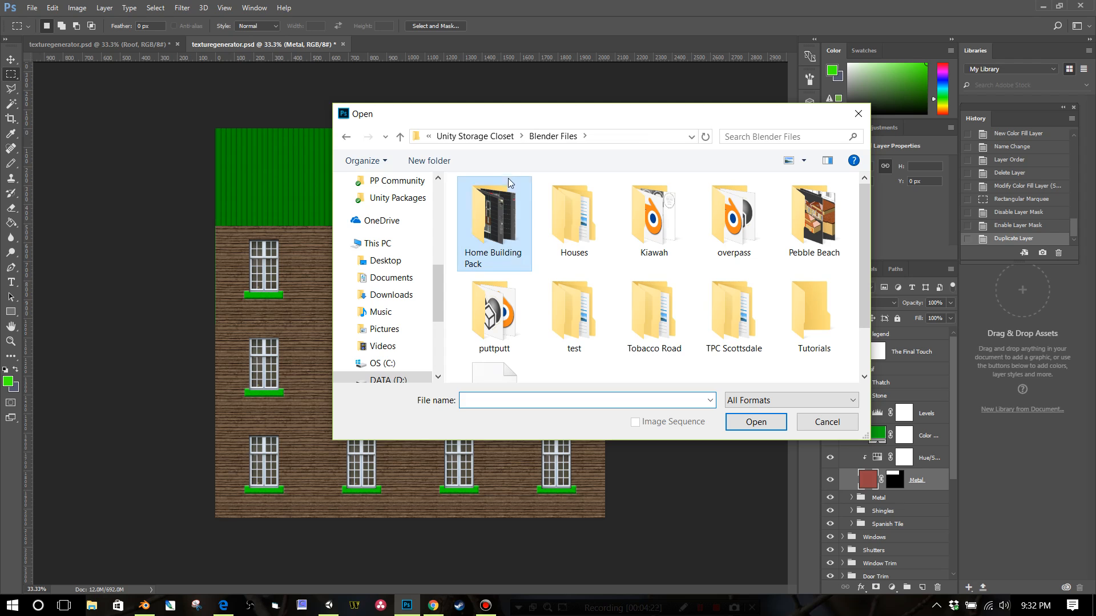
click(485, 136)
Step: Open TexturesCom_RockSmooth0076_1_seamless_S from the Rock folder inside Textures
scroll(565, 311, down, 2)
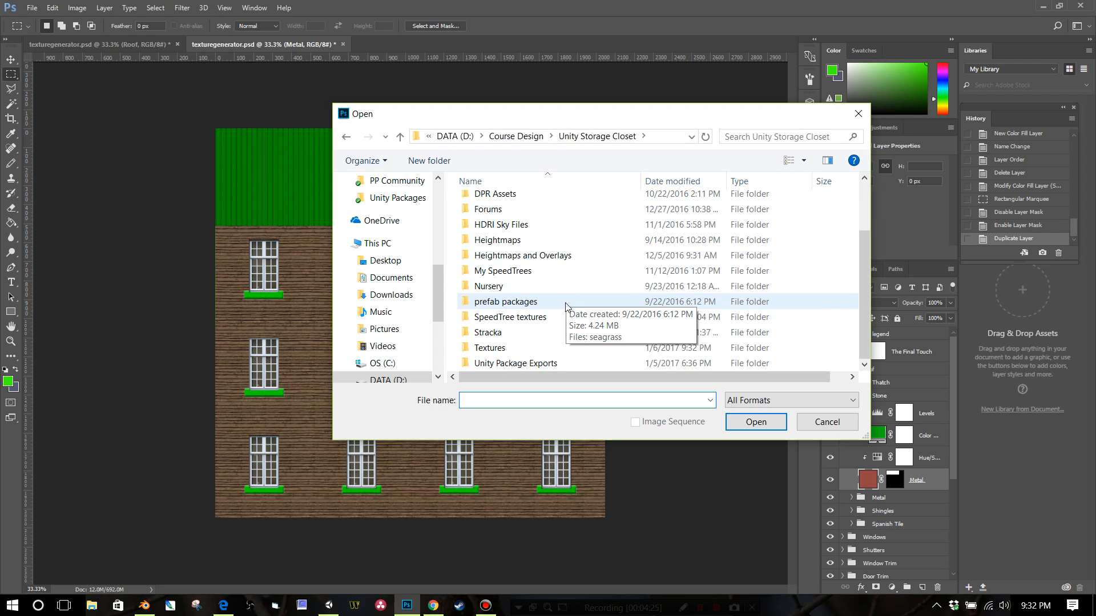
scroll(557, 311, up, 2)
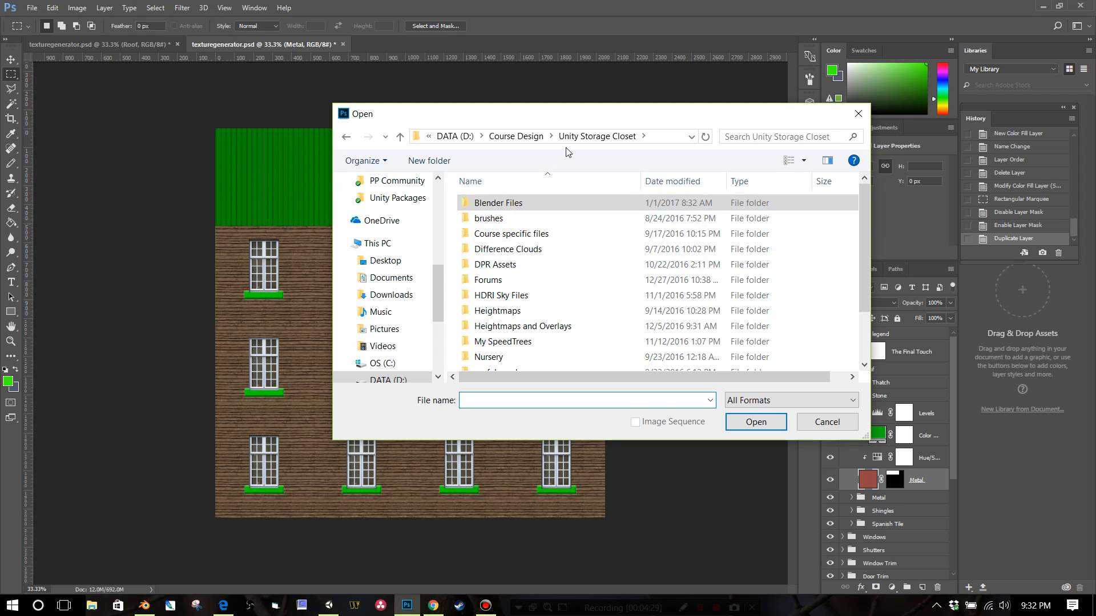
scroll(565, 256, down, 2)
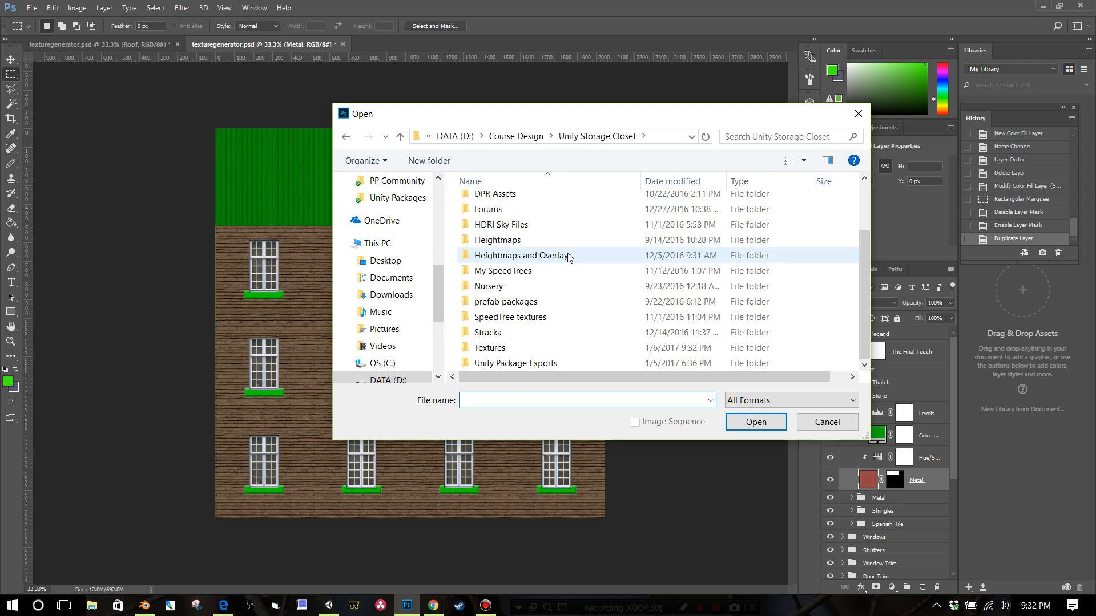
double_click(515, 346)
scroll(594, 255, down, 3)
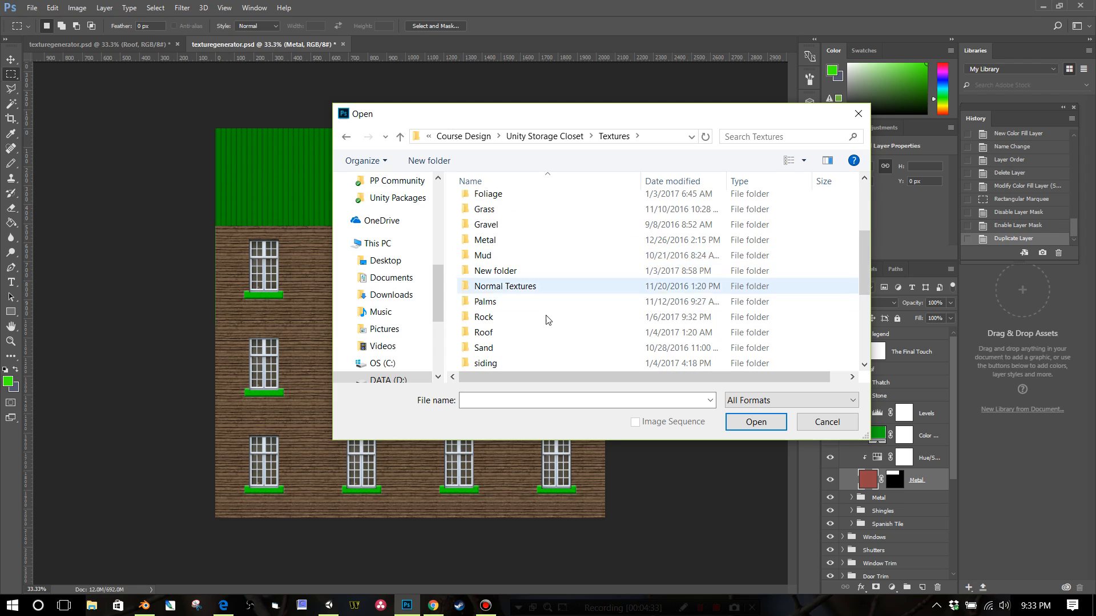
double_click(546, 317)
click(500, 230)
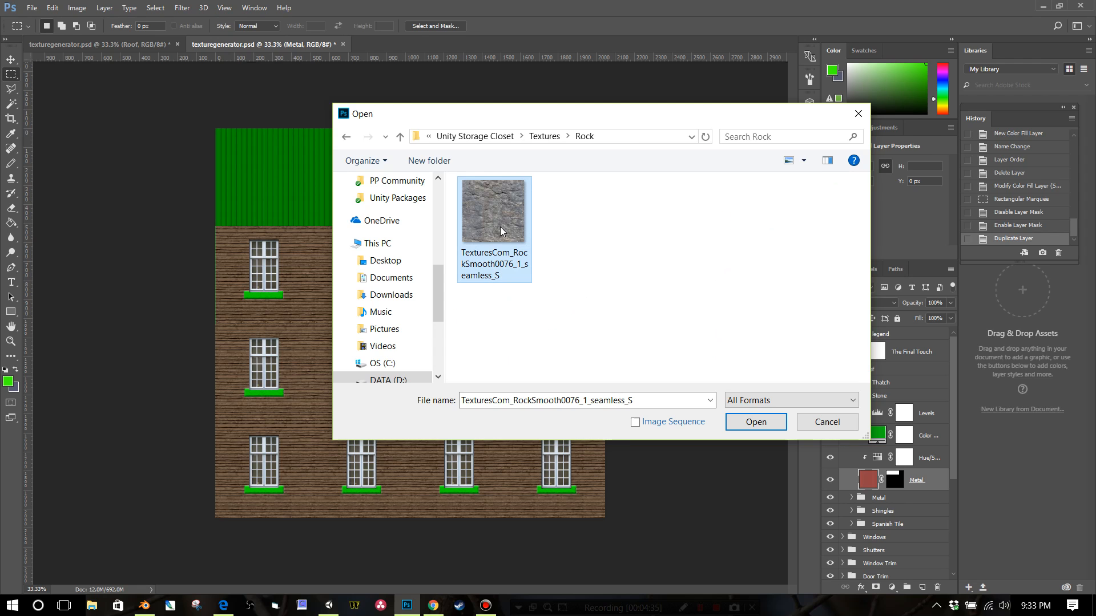
click(741, 416)
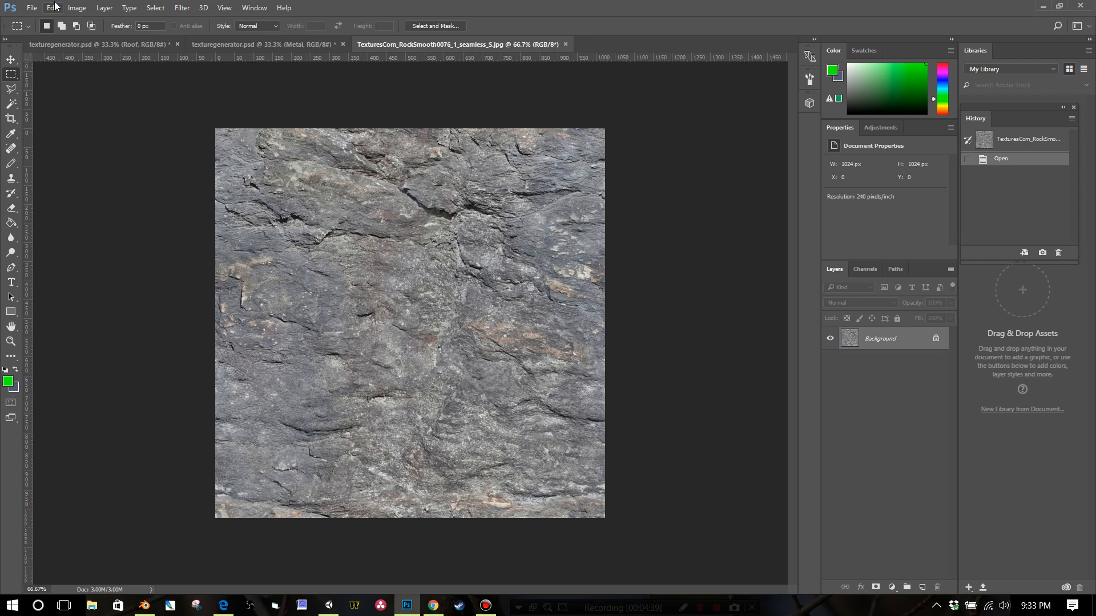
Step: Try pasting a copy of the entire rock image into the texturegenerator document with the thatch roof, and undo the paste
click(155, 7)
click(151, 21)
click(52, 7)
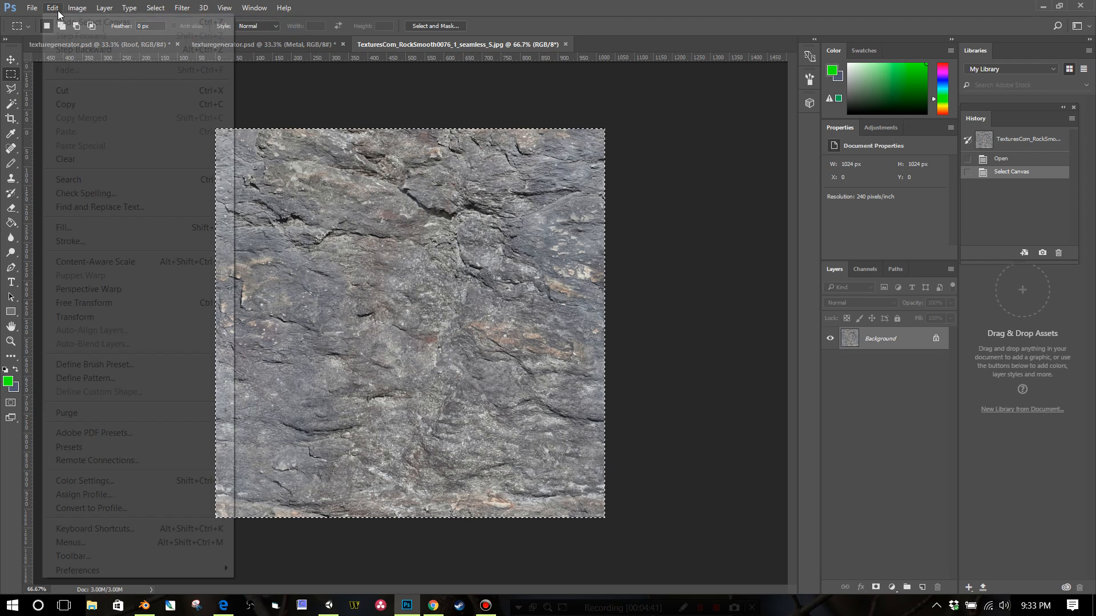
click(74, 104)
click(103, 45)
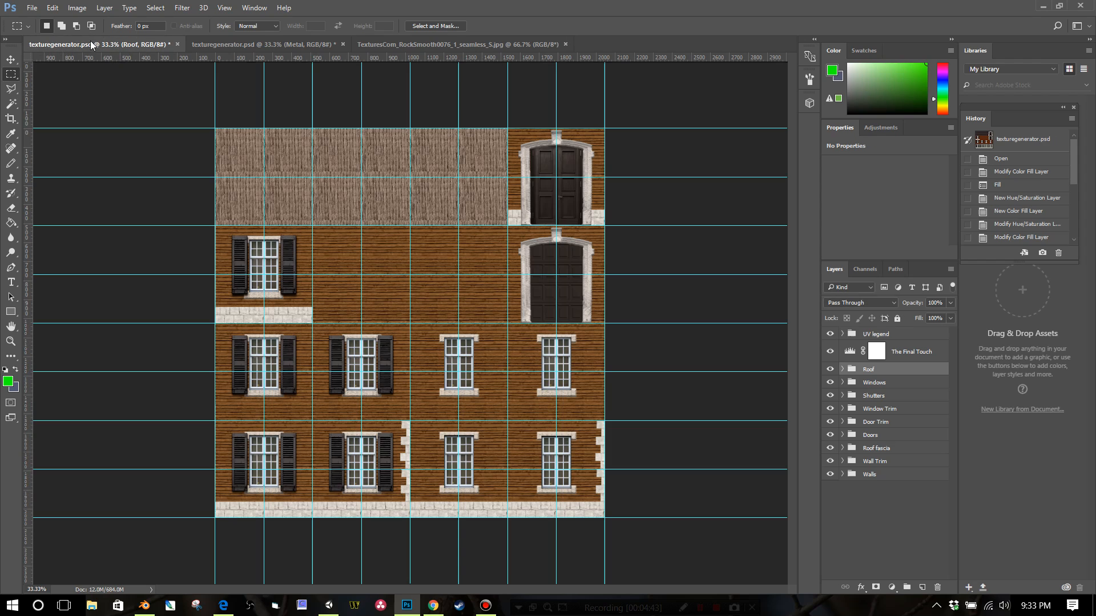
click(52, 7)
click(98, 133)
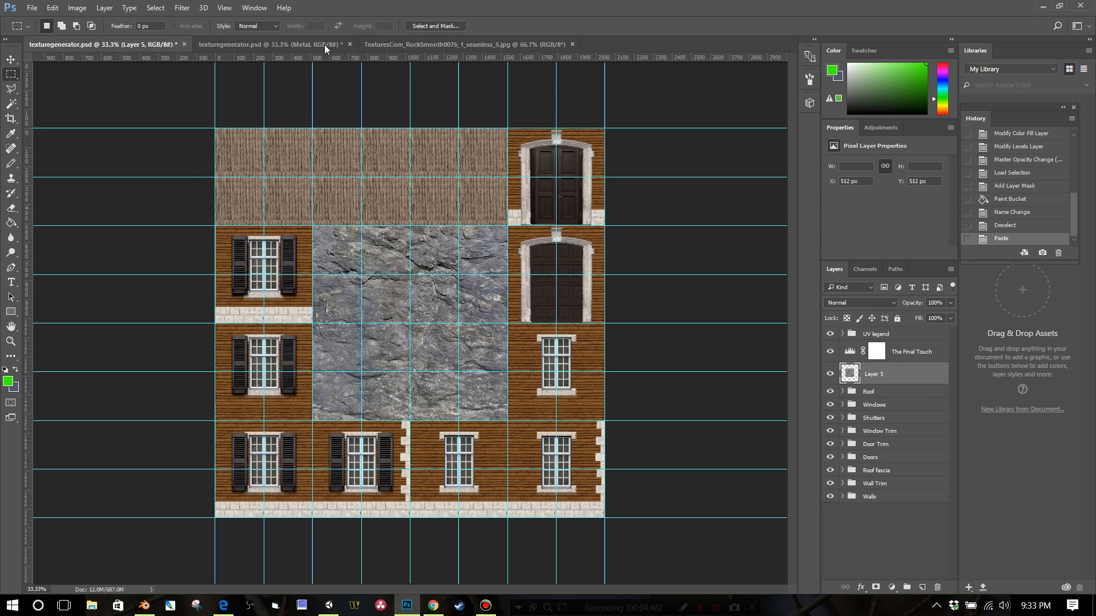
key(ctrl+z)
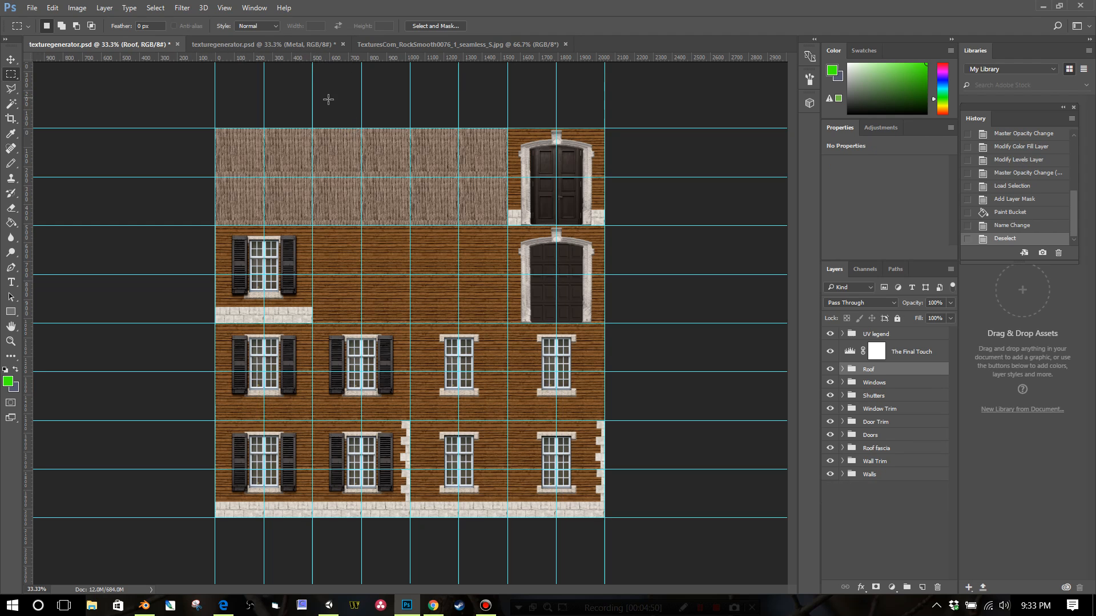
Step: Return to the rock texture document and resize the image to 256 by 256 pixels
click(260, 44)
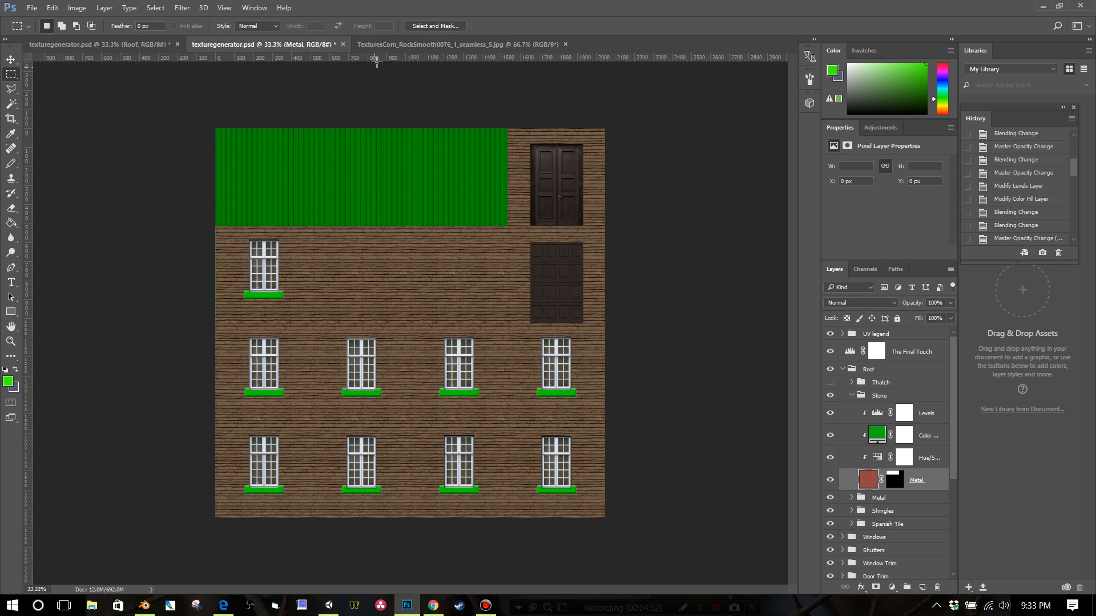
click(391, 45)
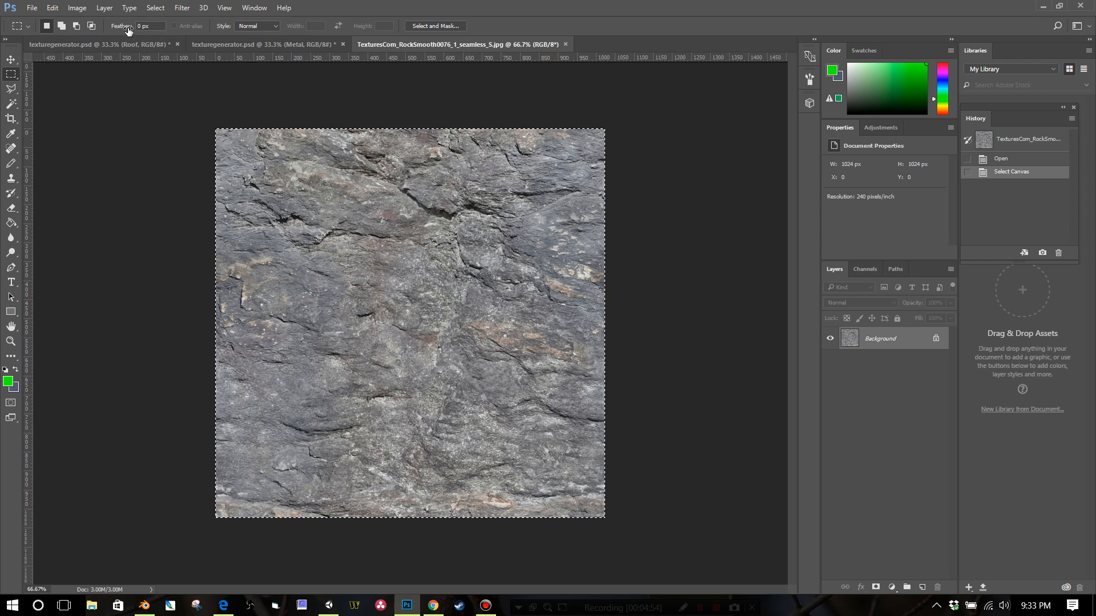
click(77, 7)
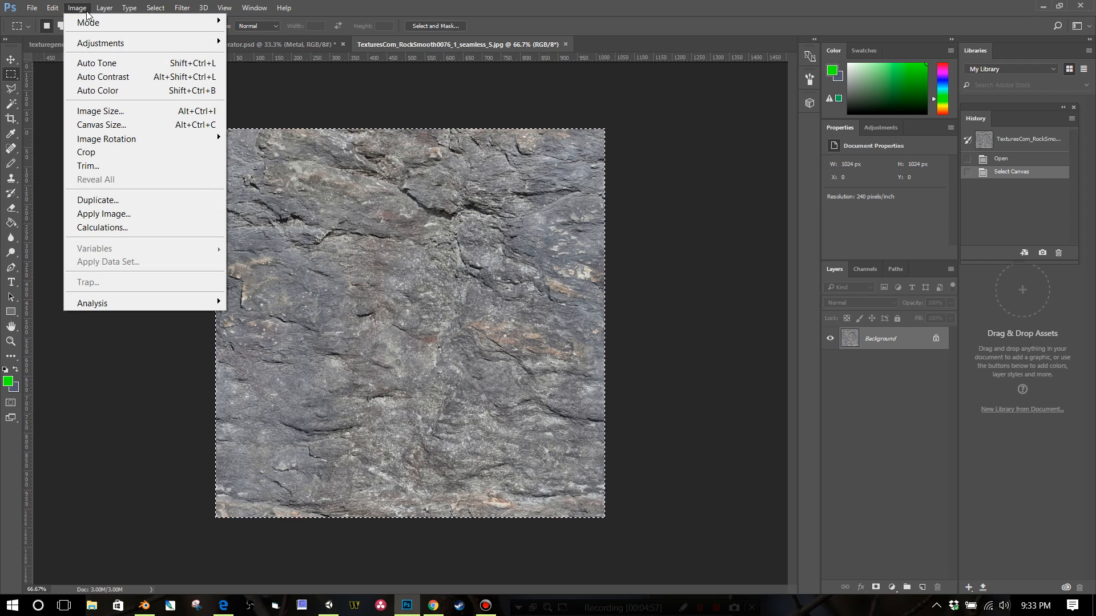
click(100, 111)
text(256)
key(Tab)
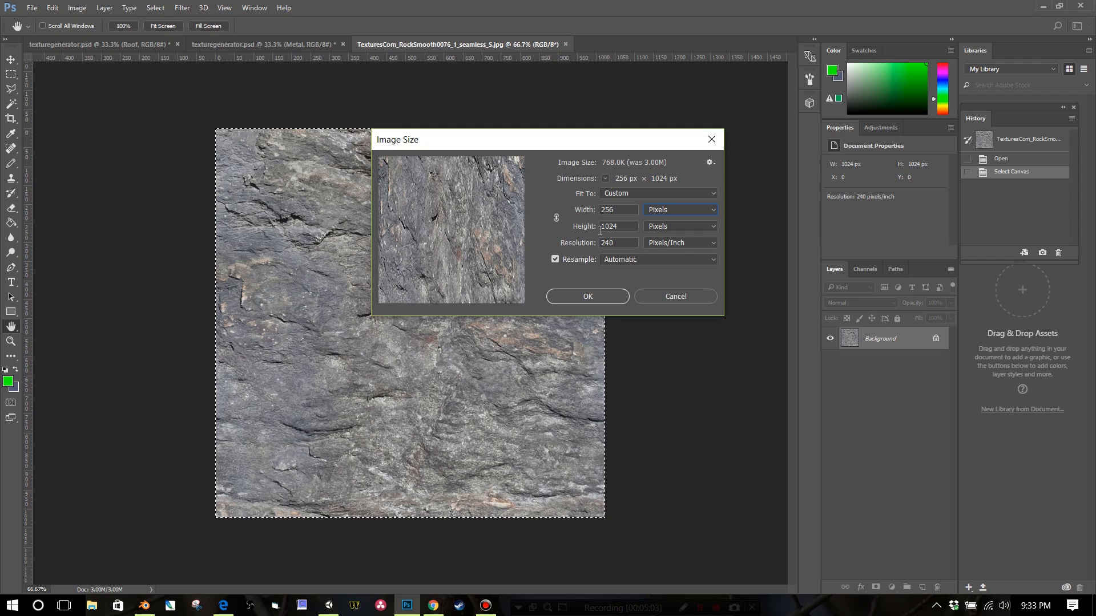
key(Tab)
text(256)
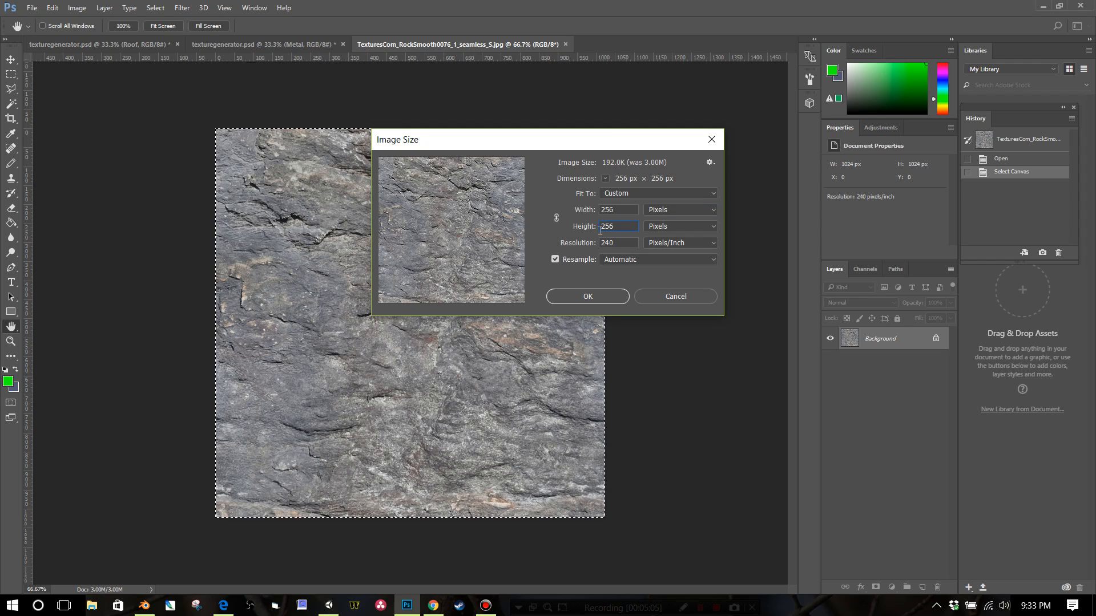
key(Return)
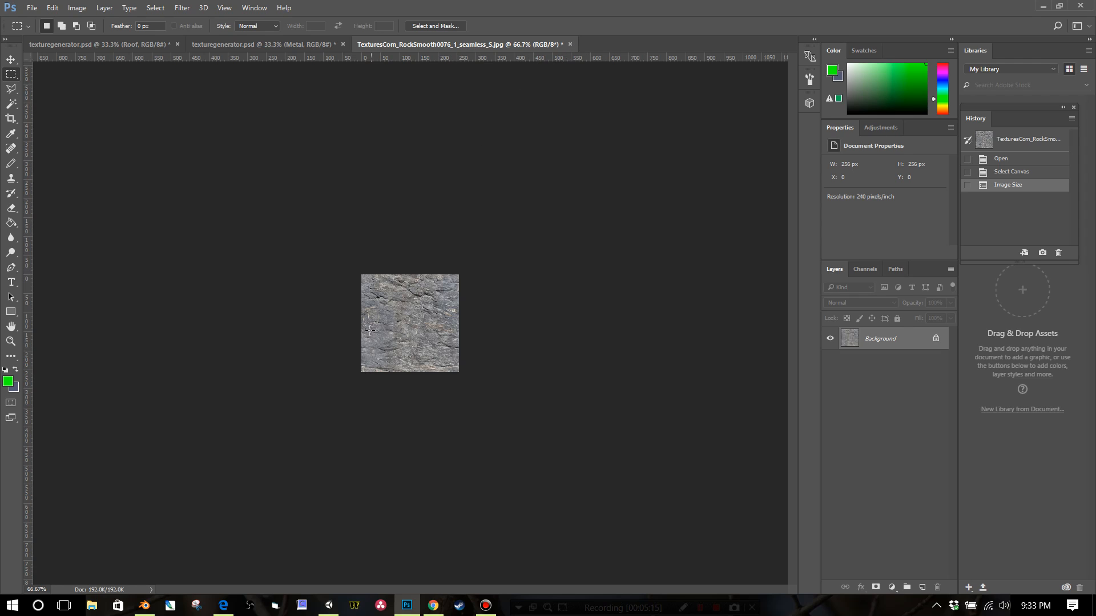
Step: Define the resized rock image as a pattern, keeping the suggested file name as its name
click(52, 8)
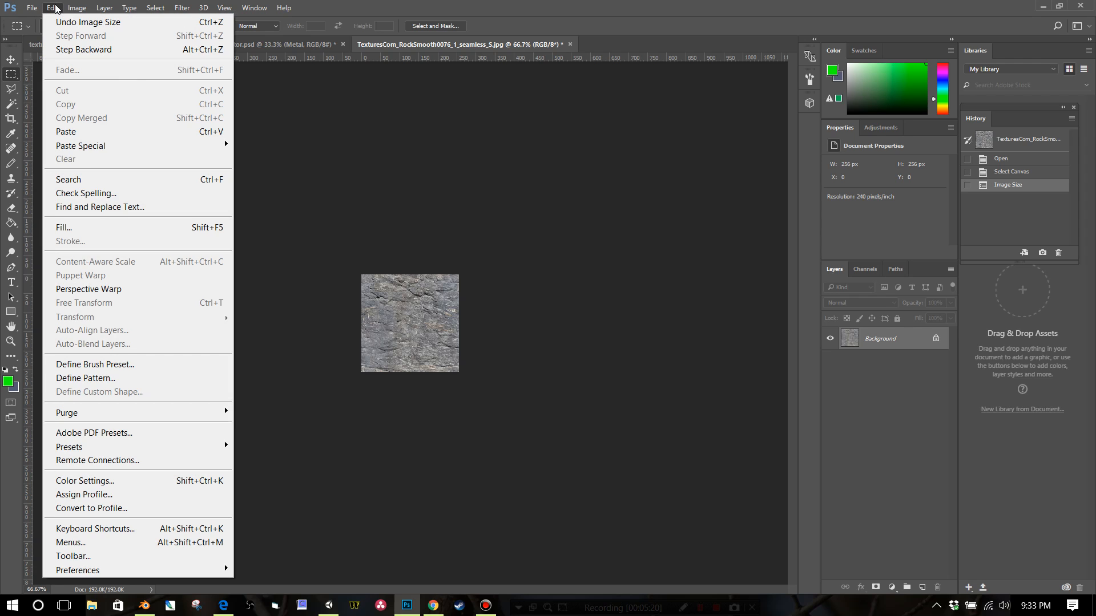
click(159, 378)
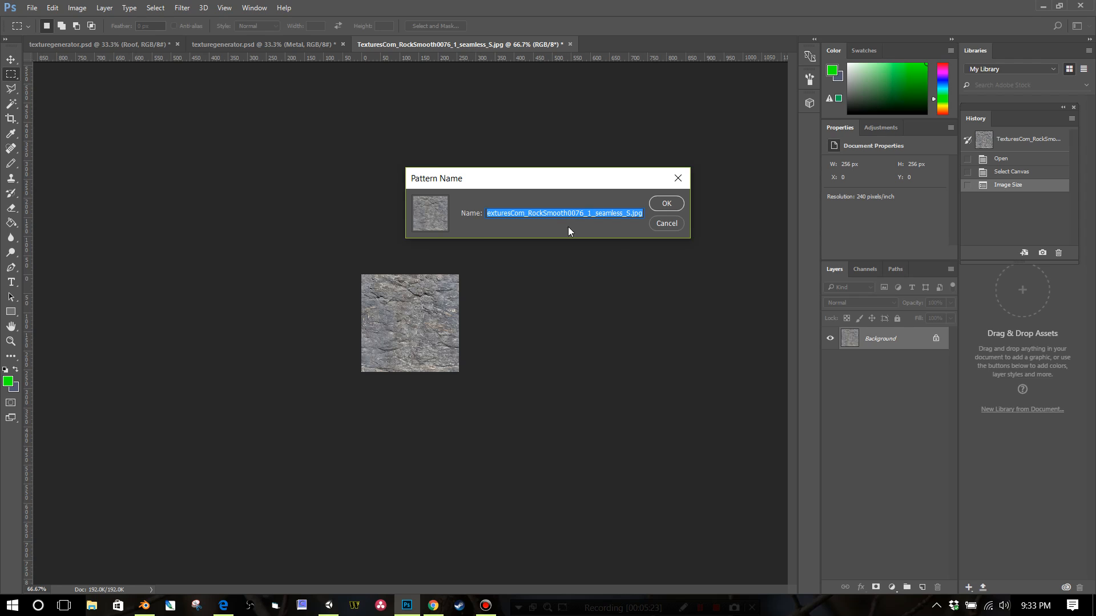
click(662, 204)
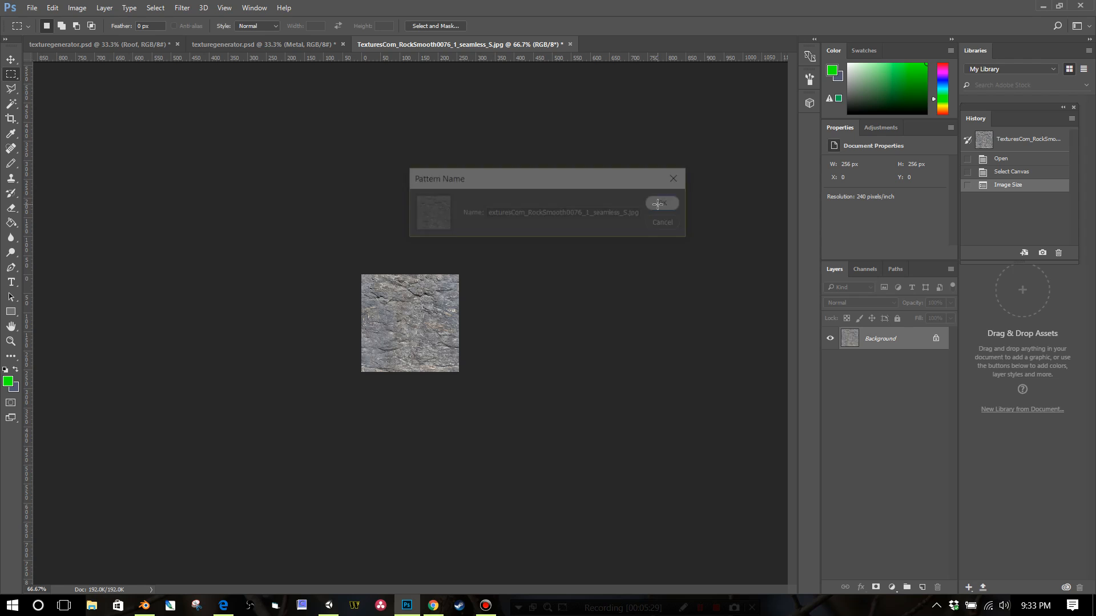
Step: Switch to the texturegenerator document with the thatch roof and set the Paint Bucket to fill with a pattern
click(94, 48)
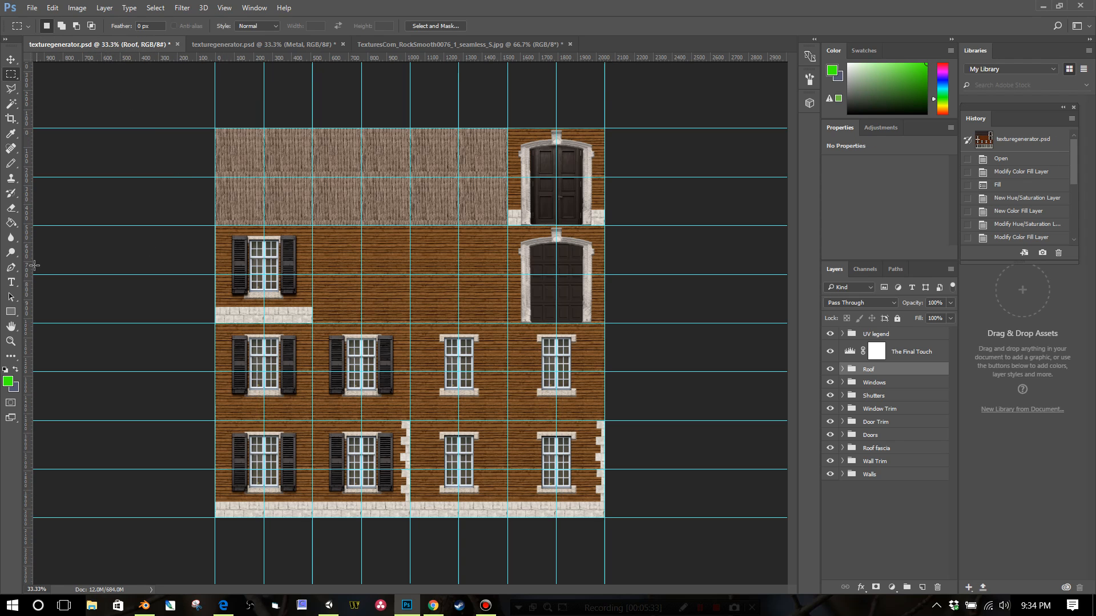
click(12, 225)
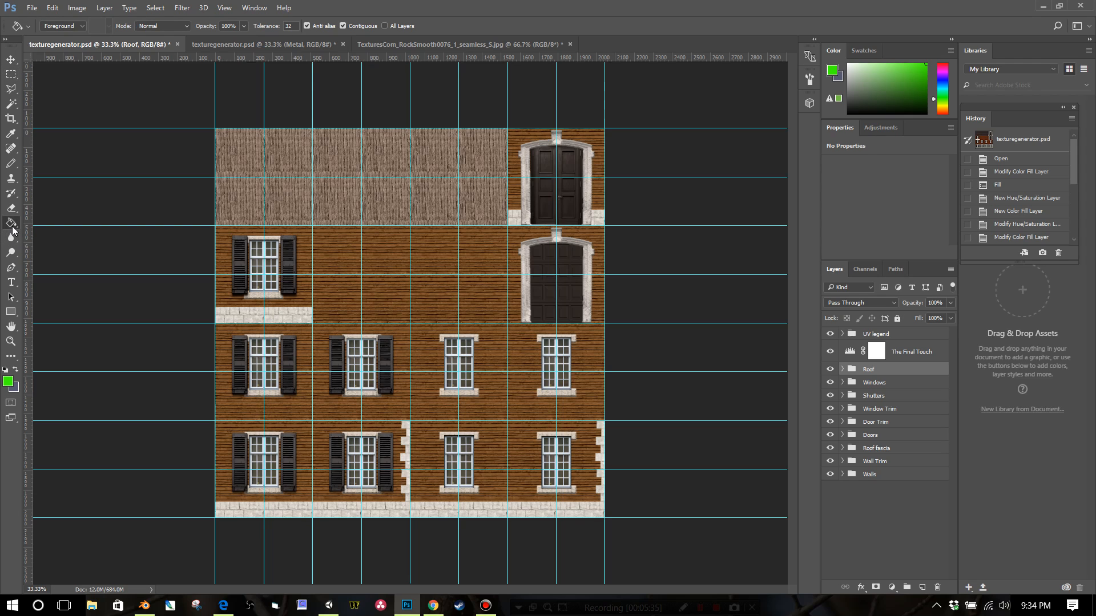
click(82, 31)
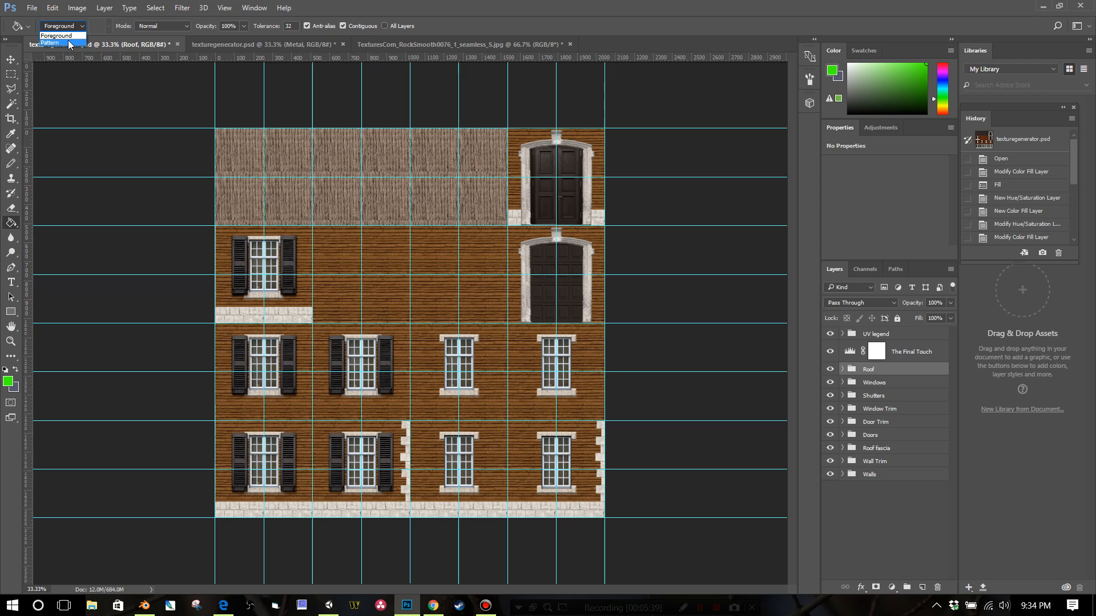
click(90, 27)
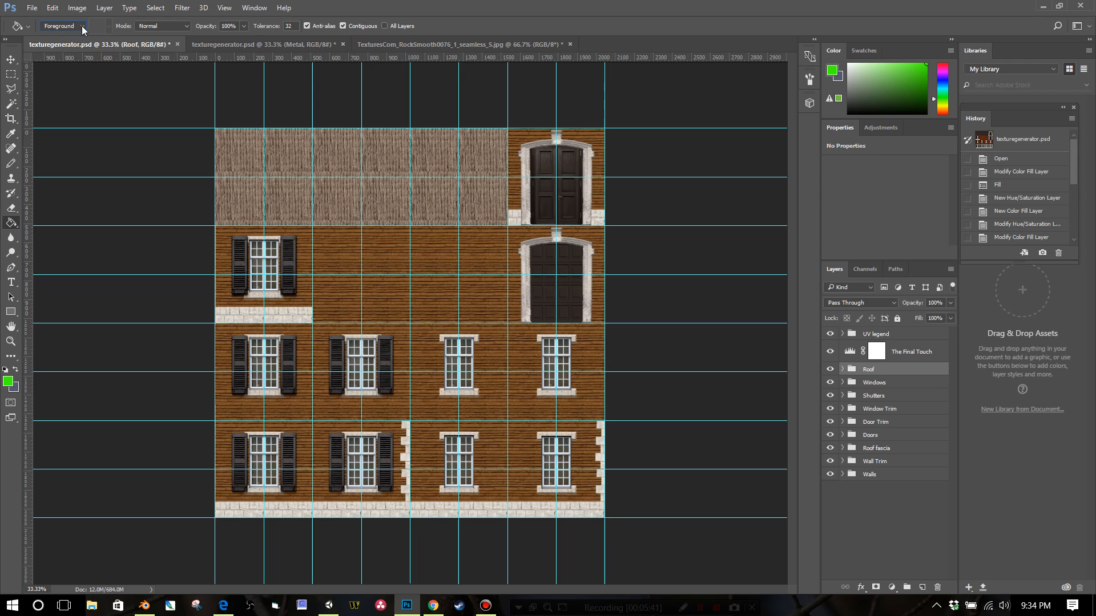
click(82, 31)
click(73, 46)
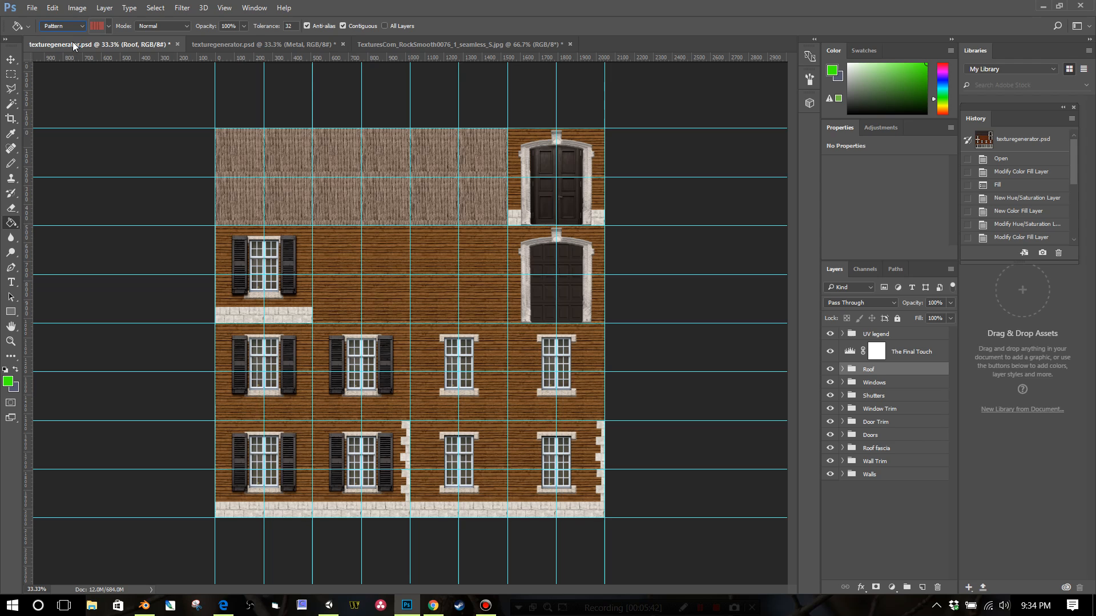
Step: Enlarge the pattern picker and choose the newly defined rock pattern as the Paint Bucket's fill
click(108, 28)
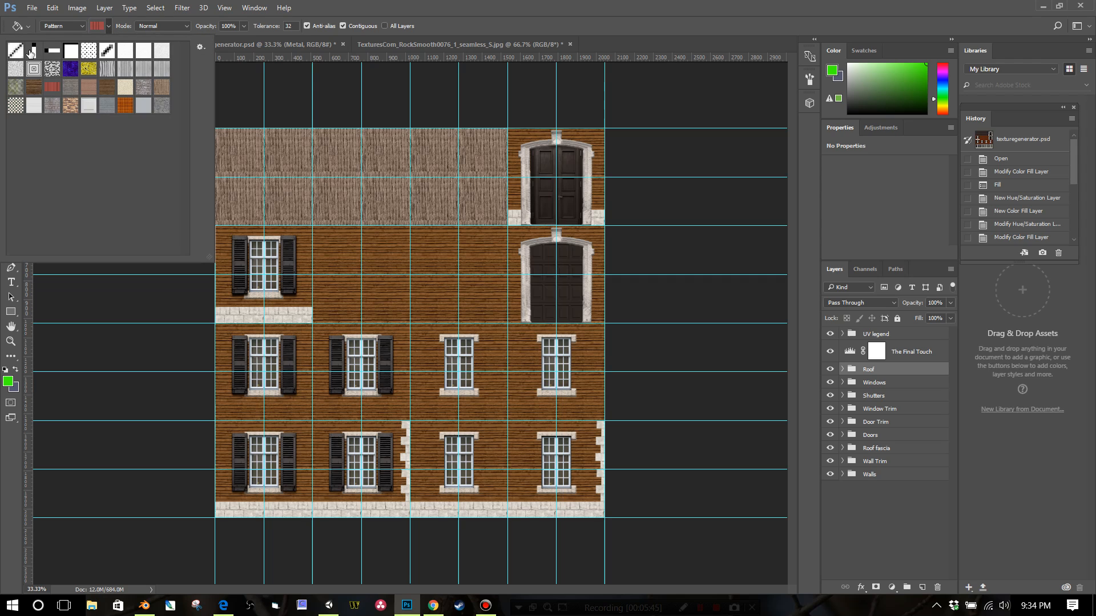
drag(210, 257, 251, 295)
click(238, 47)
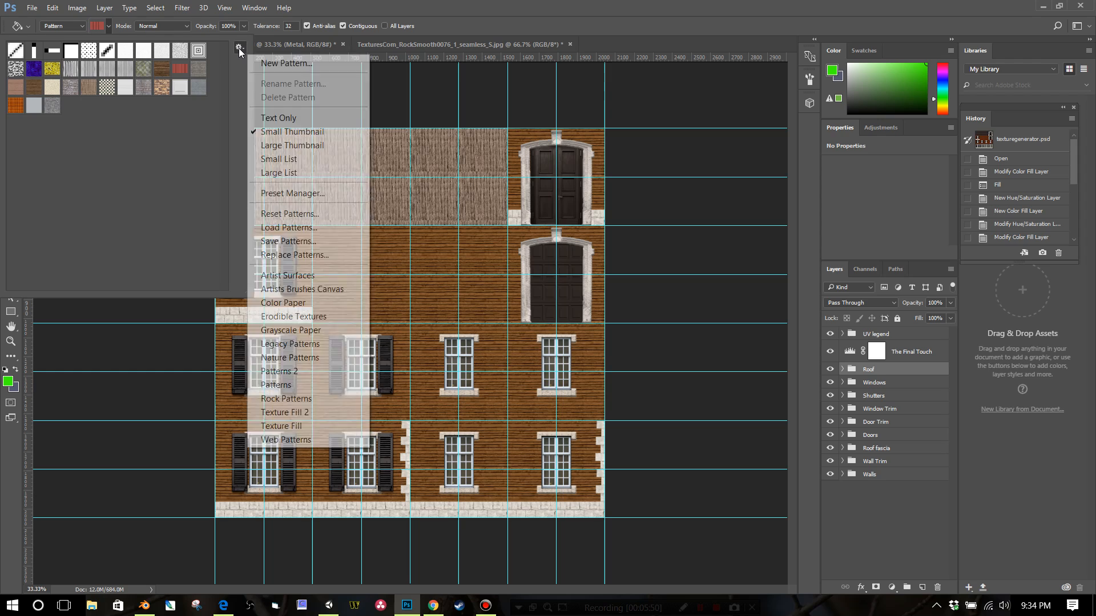
click(203, 151)
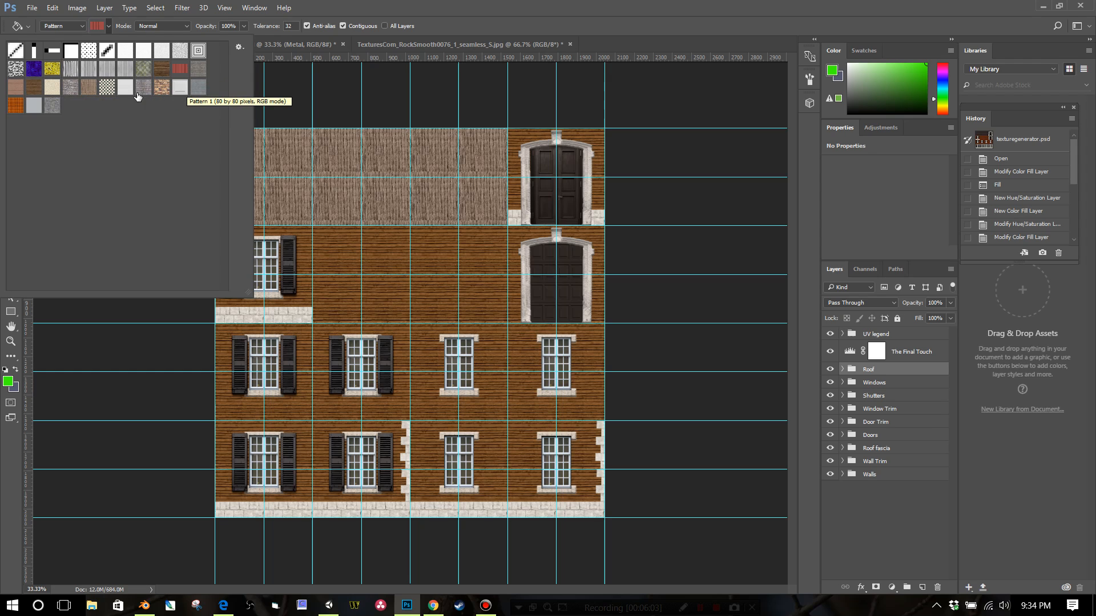
click(53, 107)
click(410, 5)
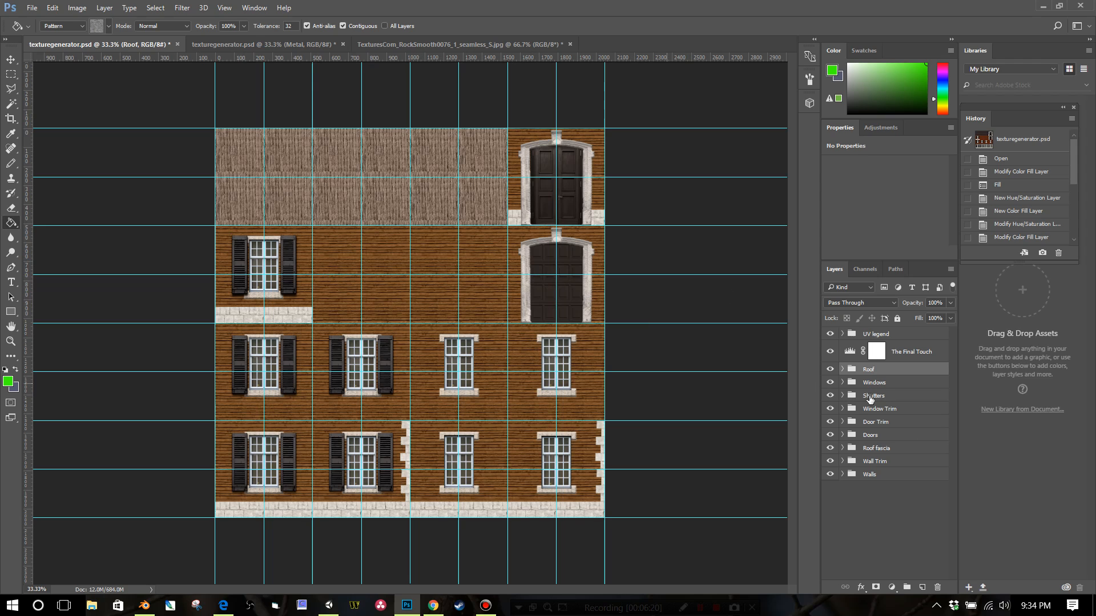
Step: Check the Roof groups of both texturegenerator documents and close the one without a Stone group, discarding its changes
click(843, 370)
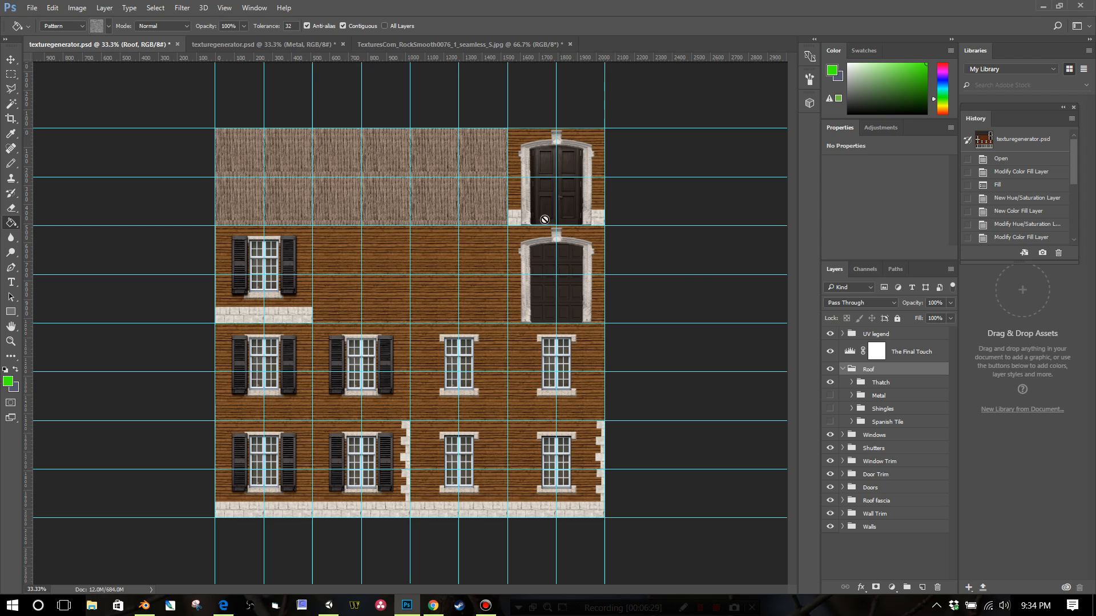
click(228, 46)
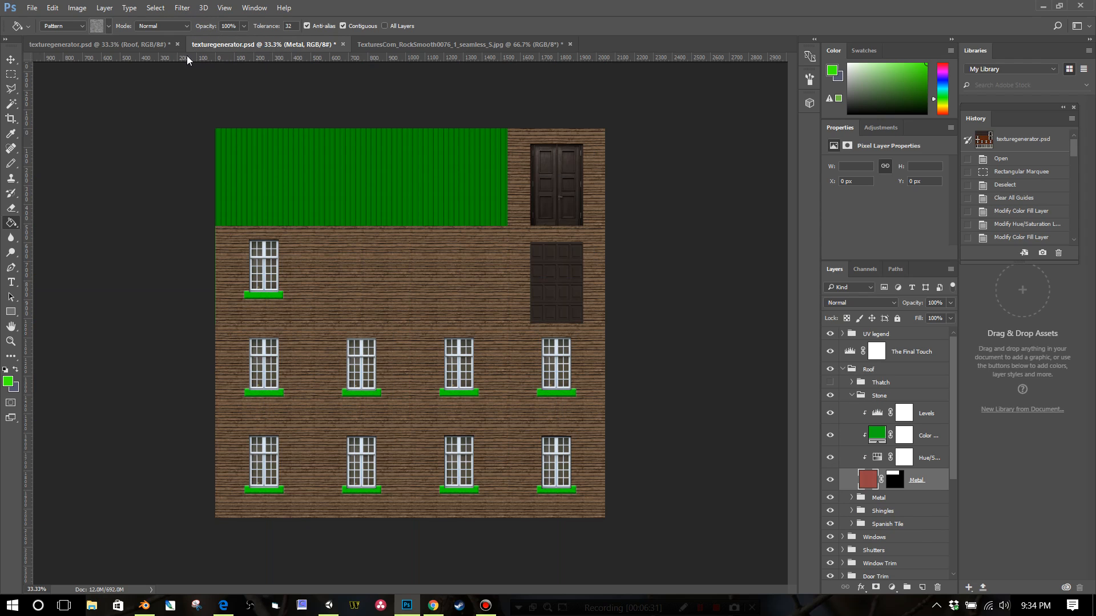
click(172, 46)
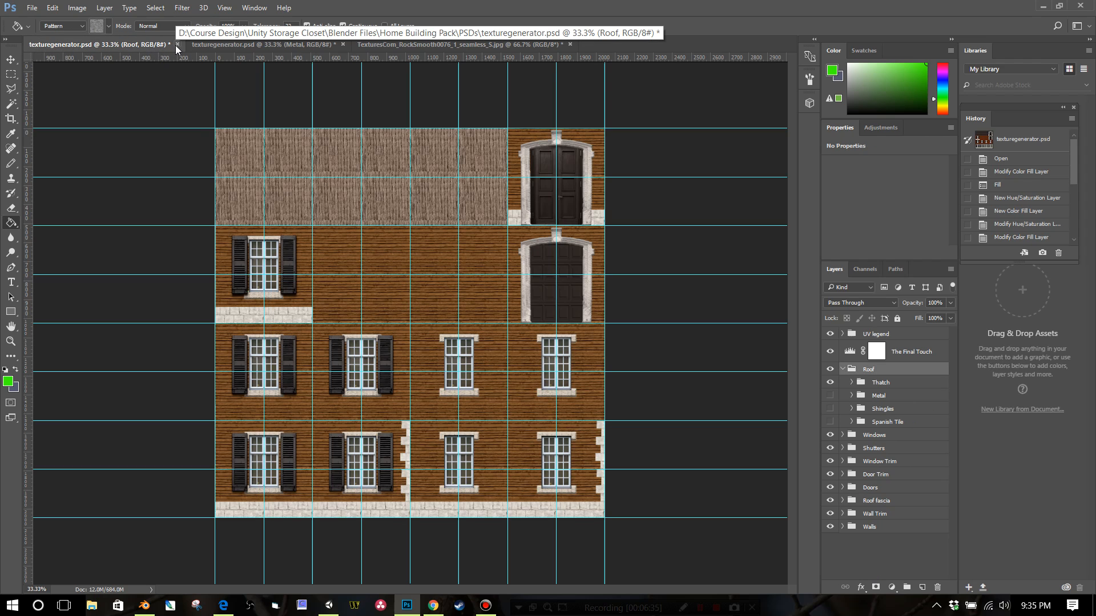
click(176, 45)
key(n)
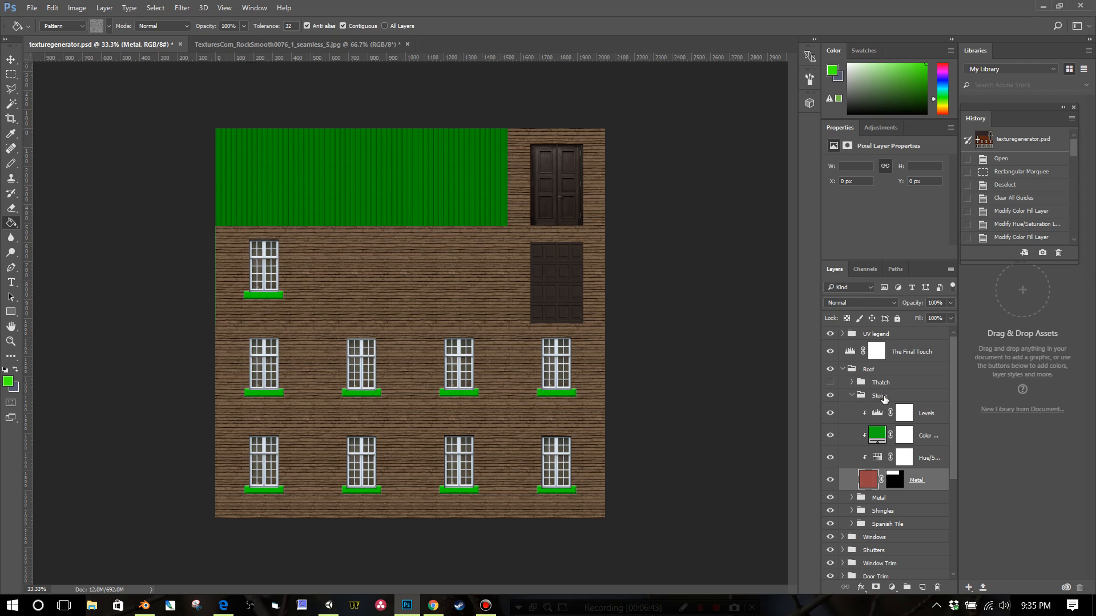
Step: Rename the Metal layer inside the Stone roof group as Stone
double_click(914, 481)
text(Stone)
key(Return)
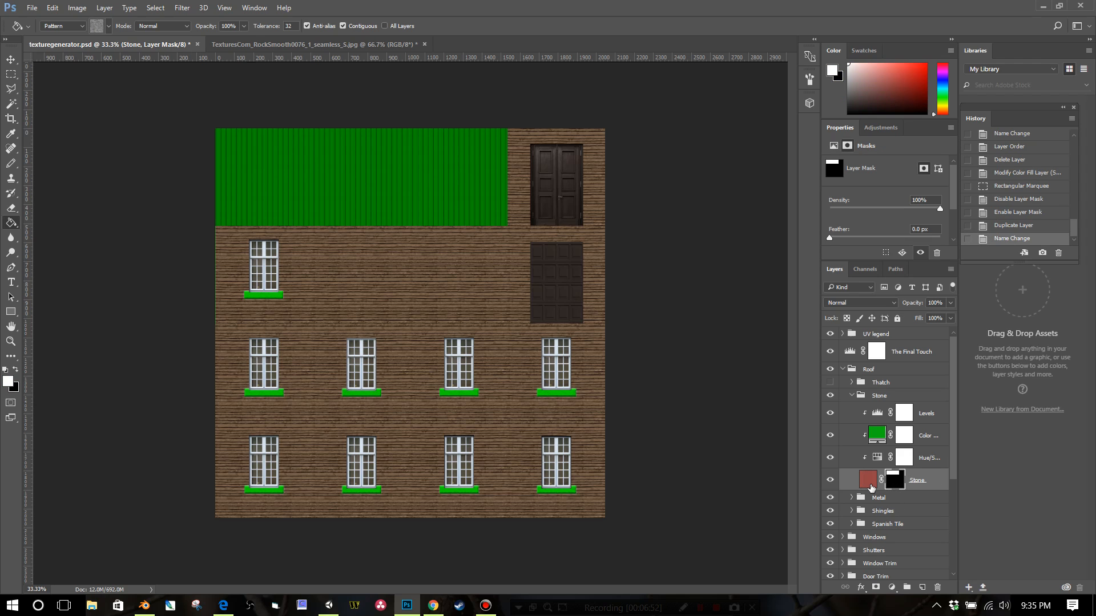
Step: Replace the Stone layer's metal texture with the rock pattern across the entire canvas, clearing the old pixels first and leaving the mask alone
click(869, 481)
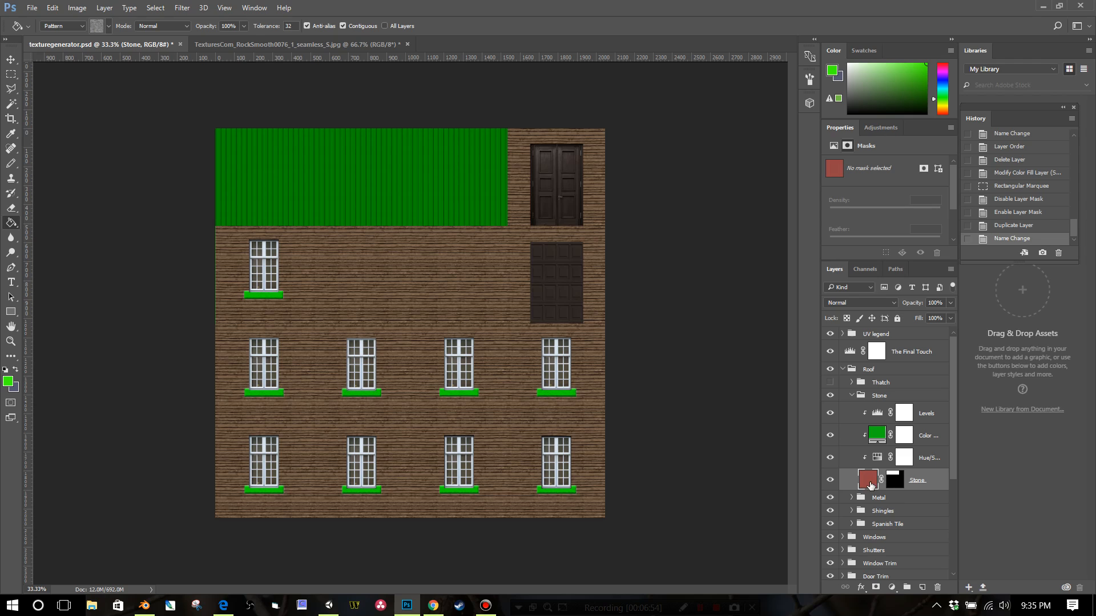
click(894, 484)
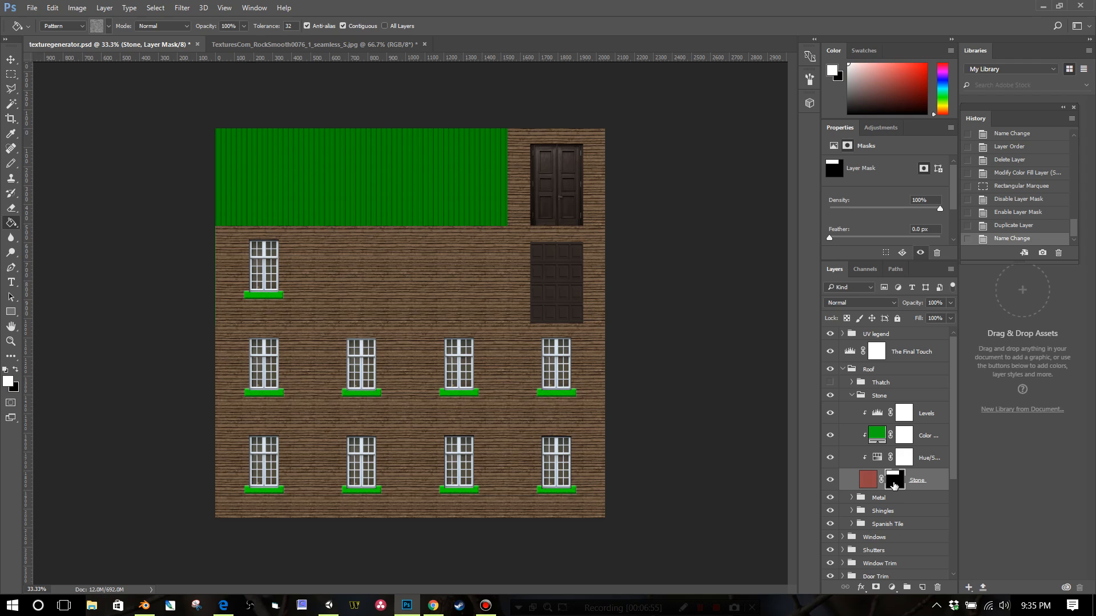
click(875, 483)
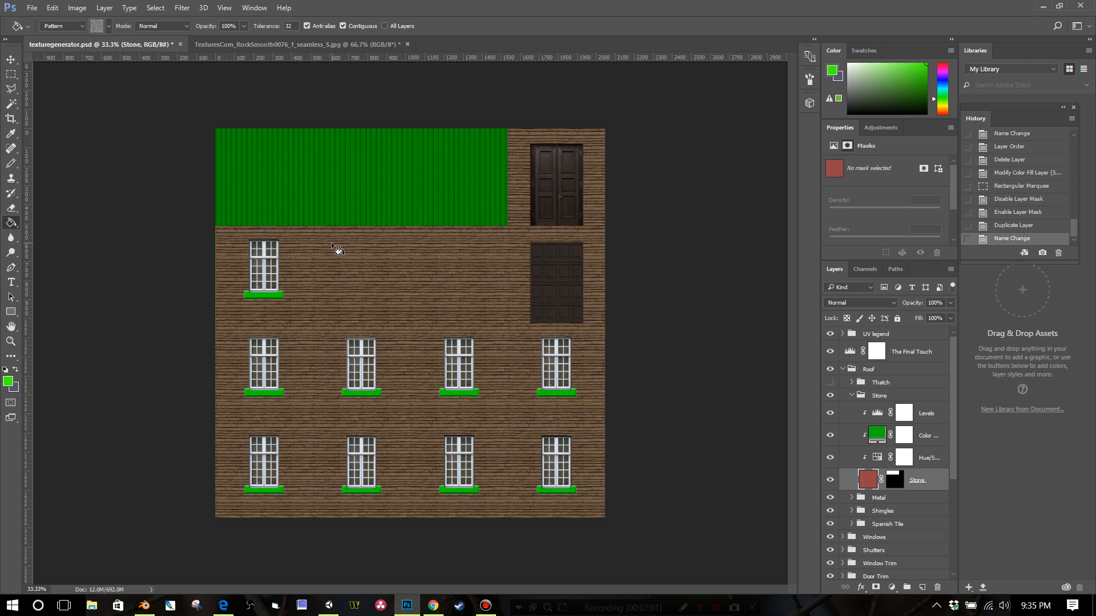
click(151, 8)
click(157, 19)
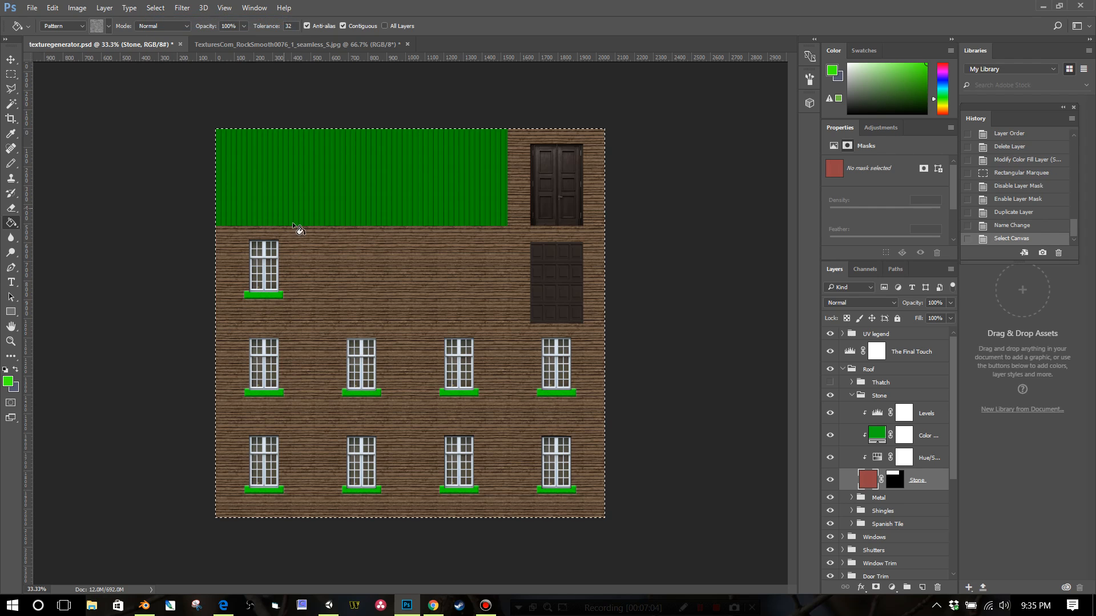
click(324, 275)
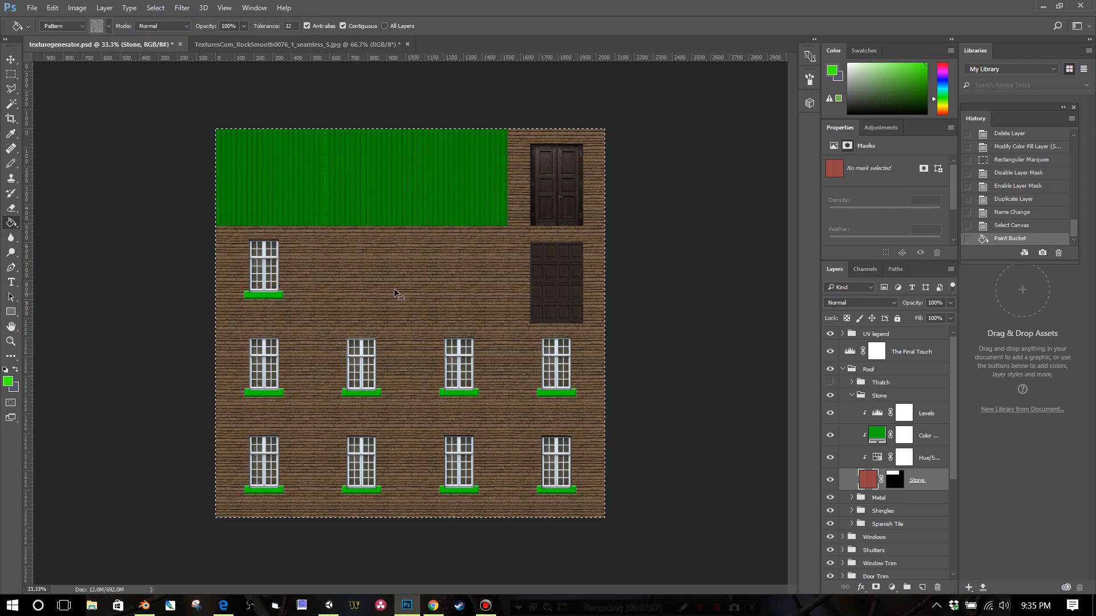
key(ctrl+z)
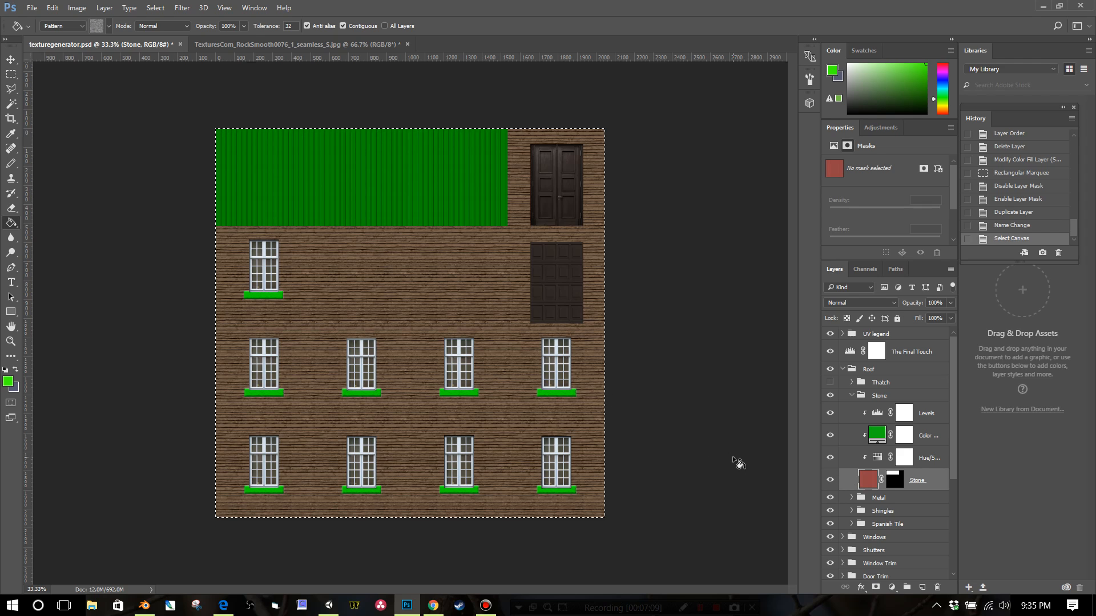
key(Delete)
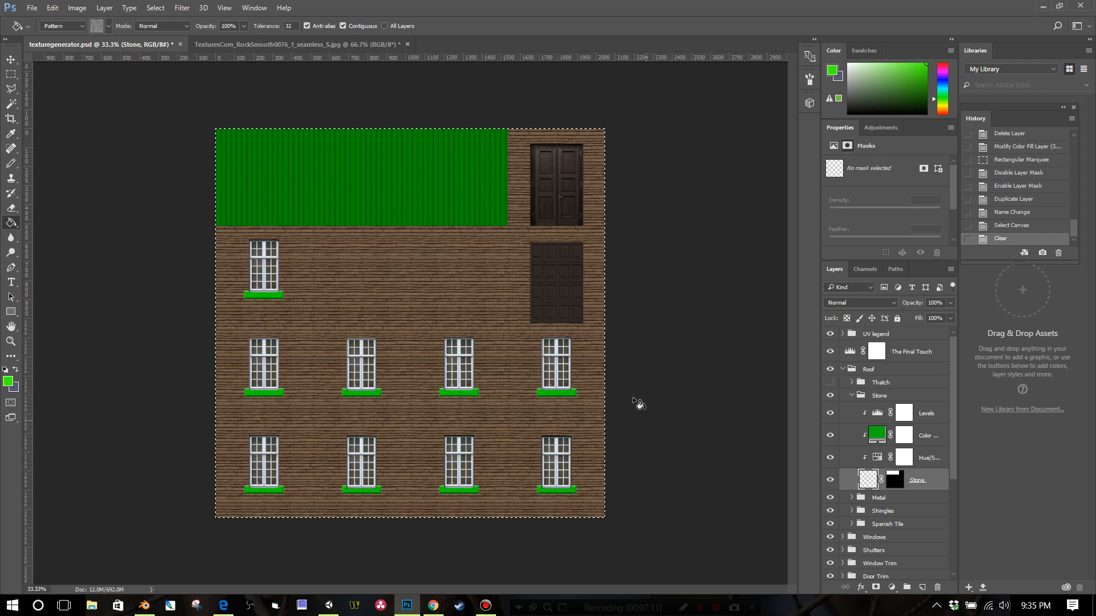
click(463, 311)
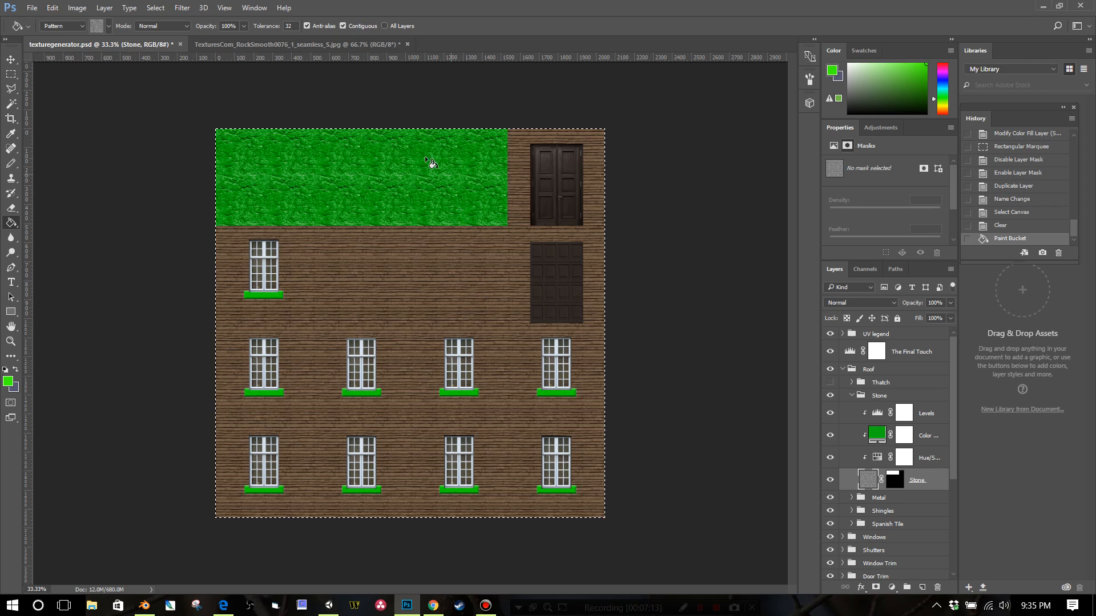
Step: Inspect the roof up close, undo the rock pattern fill on the Stone layer and apply it again
key(ctrl+equal)
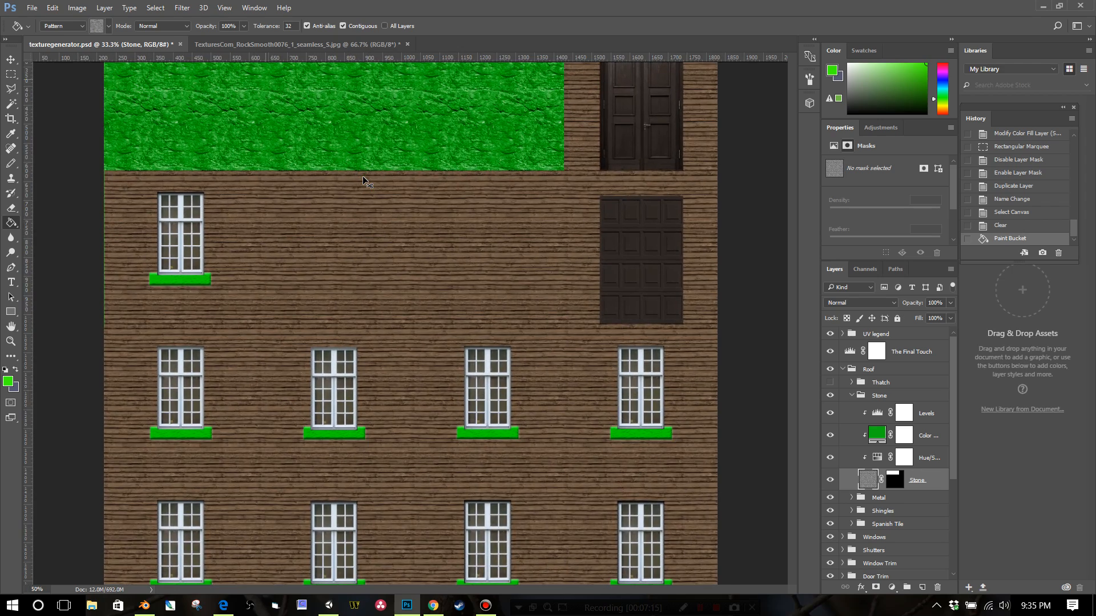
key(ctrl+equal)
scroll(440, 203, up, 5)
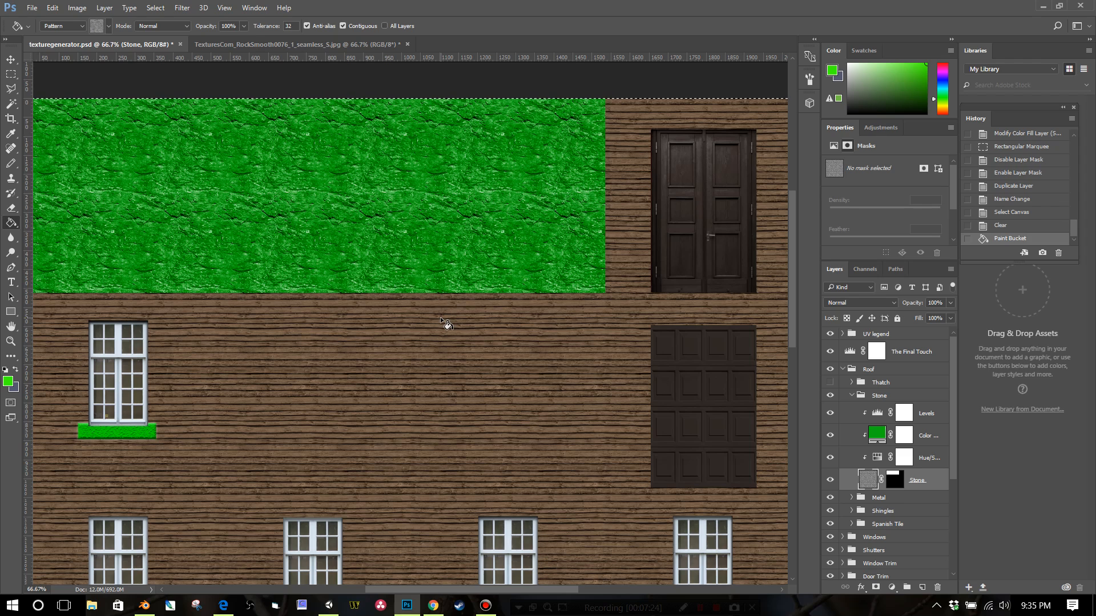
key(ctrl+z)
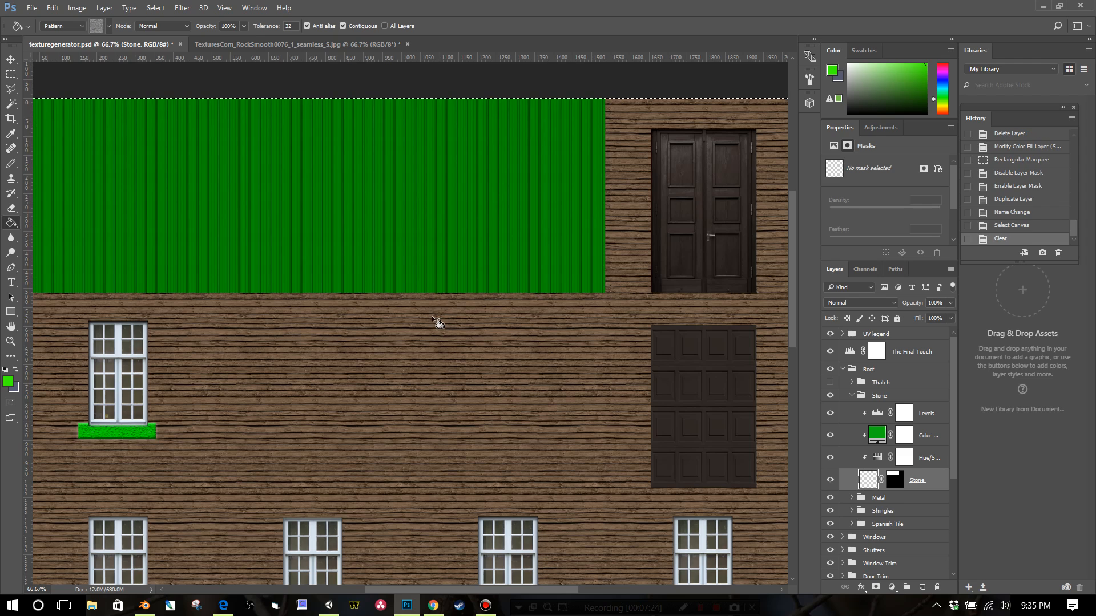
click(716, 410)
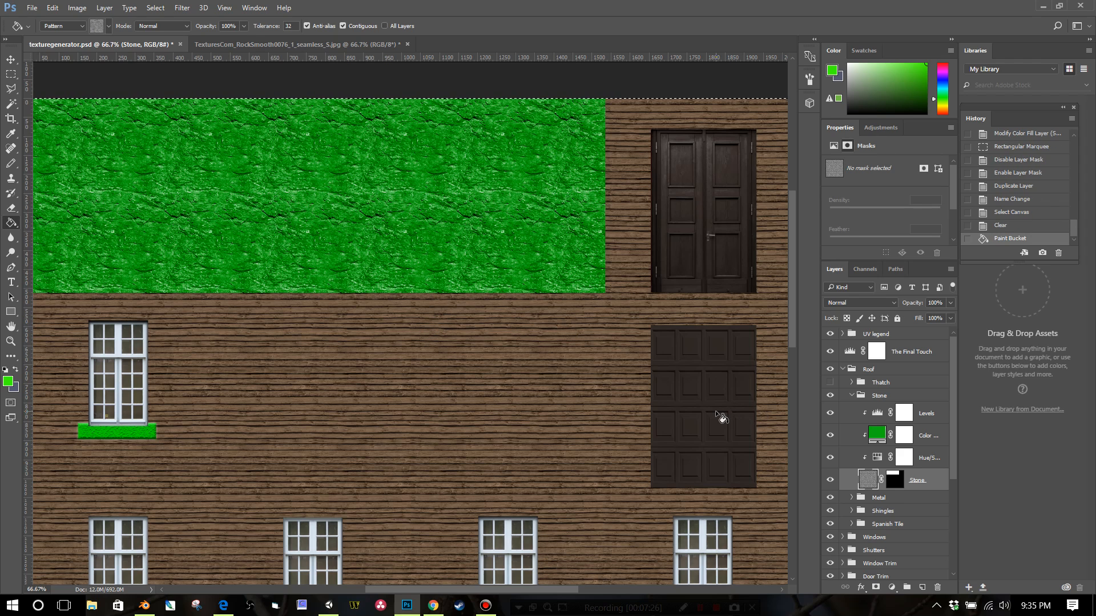
Step: Delete the Clear and Paint Bucket history states to bring back the Stone roof layer's metal texture
right_click(1007, 227)
click(1002, 226)
right_click(1003, 224)
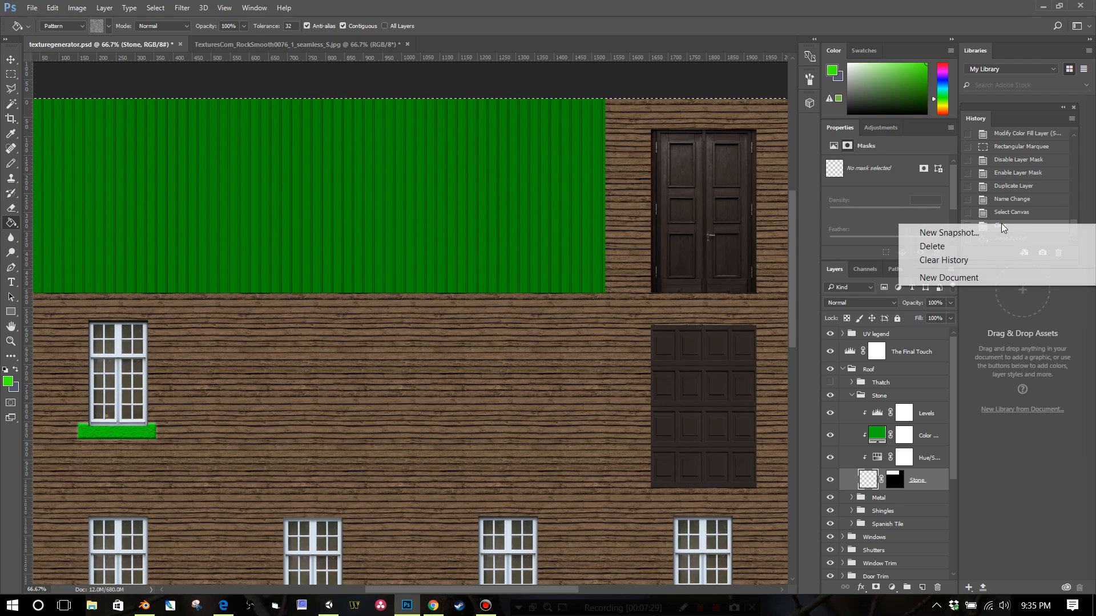
click(986, 251)
click(528, 227)
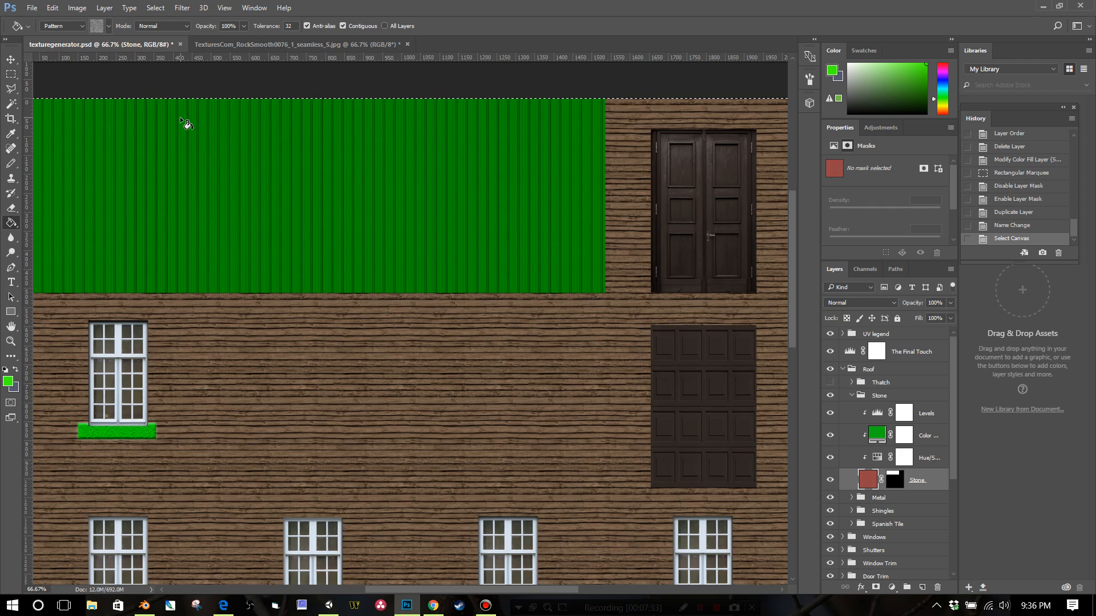
key(ctrl+minus)
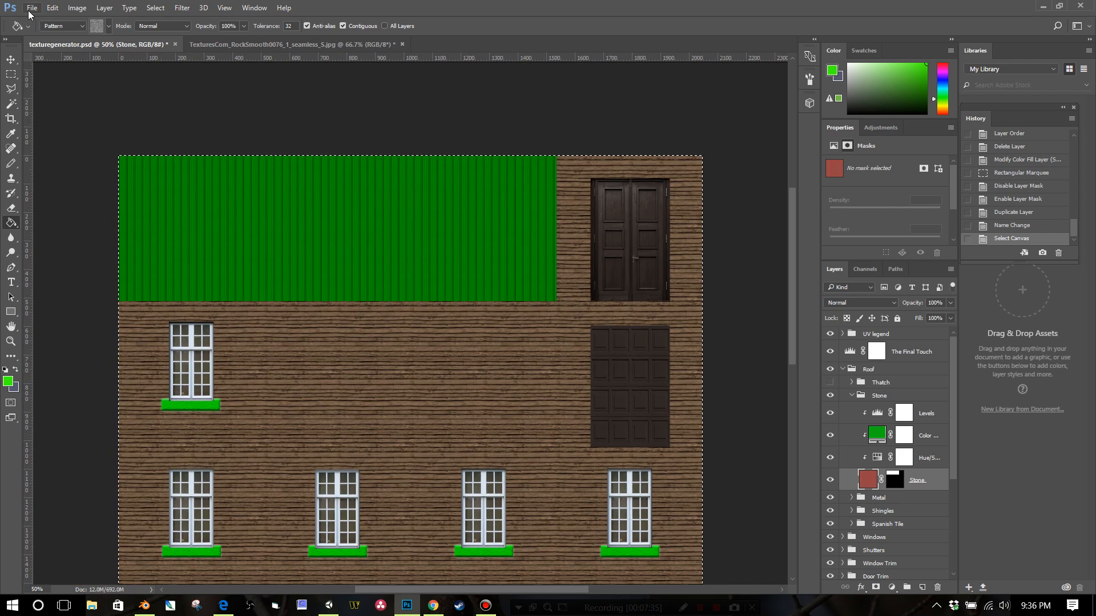
click(50, 9)
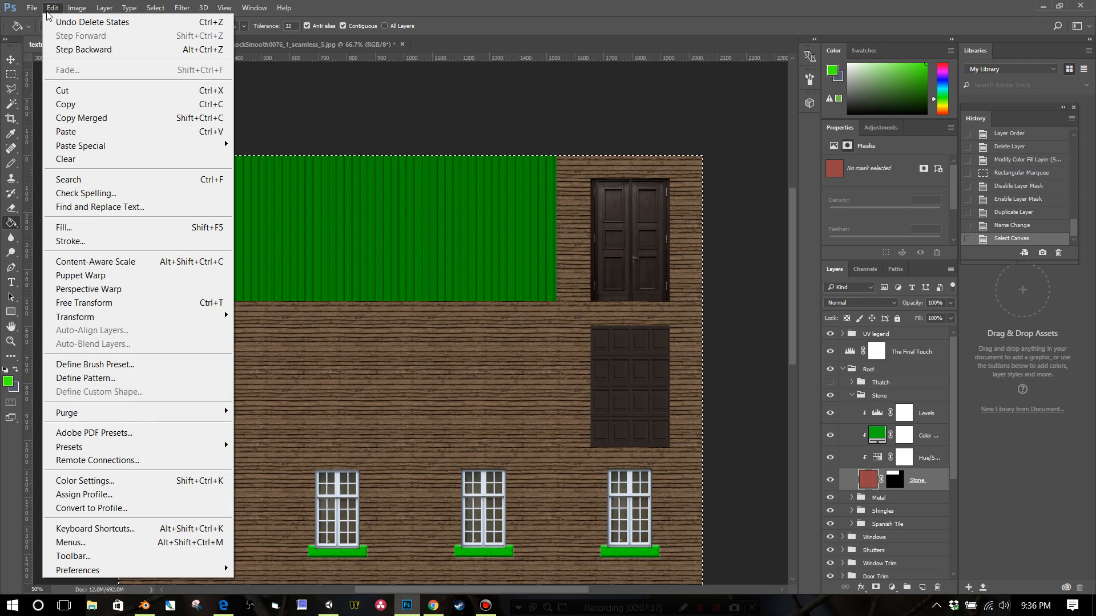
click(91, 226)
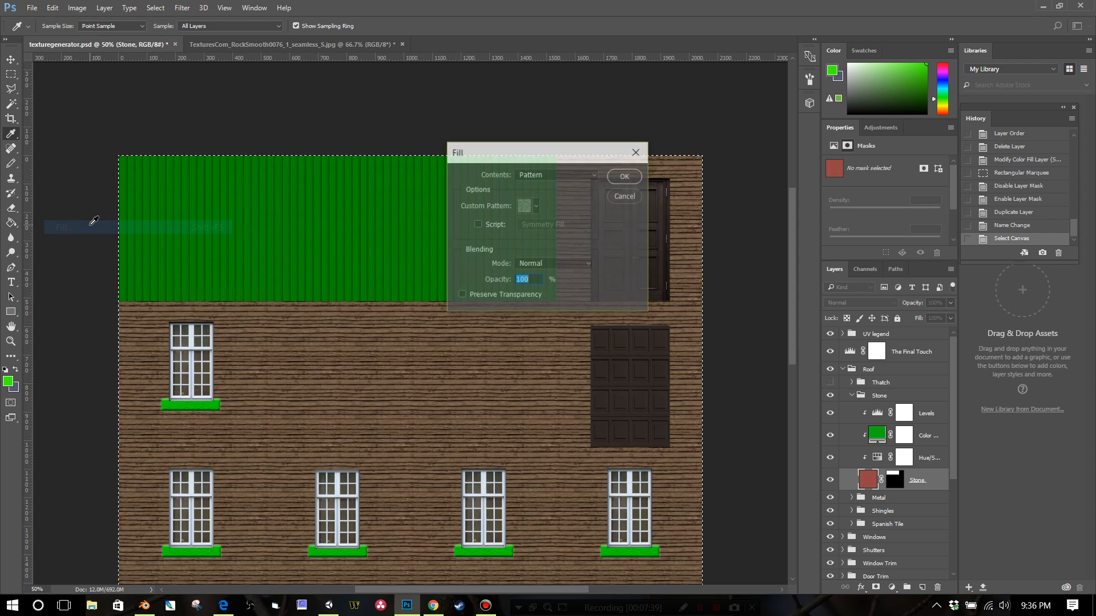
click(535, 206)
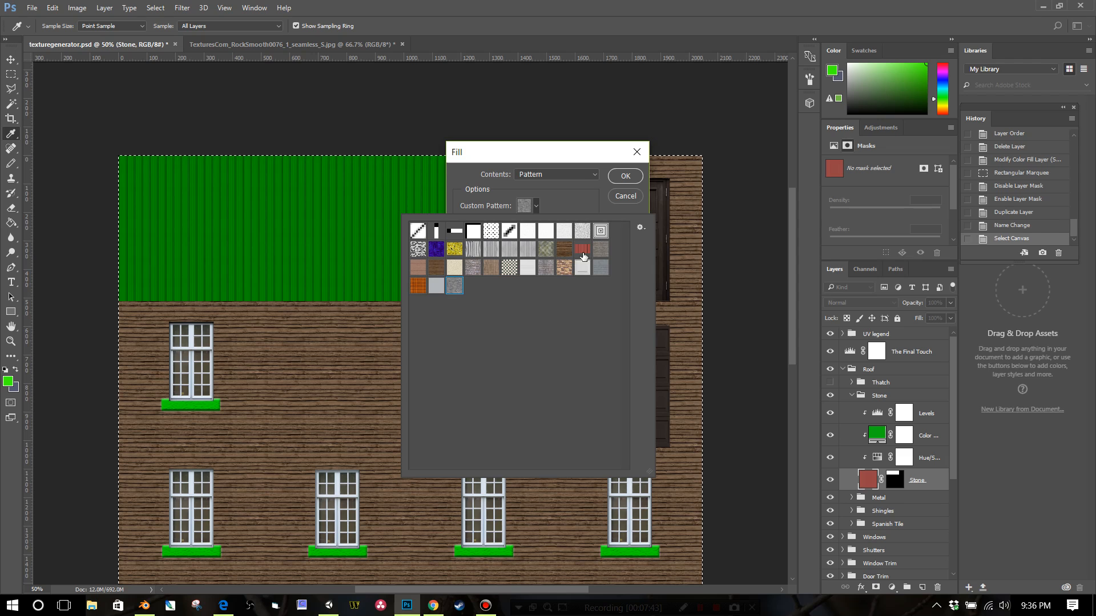
click(625, 196)
key(g)
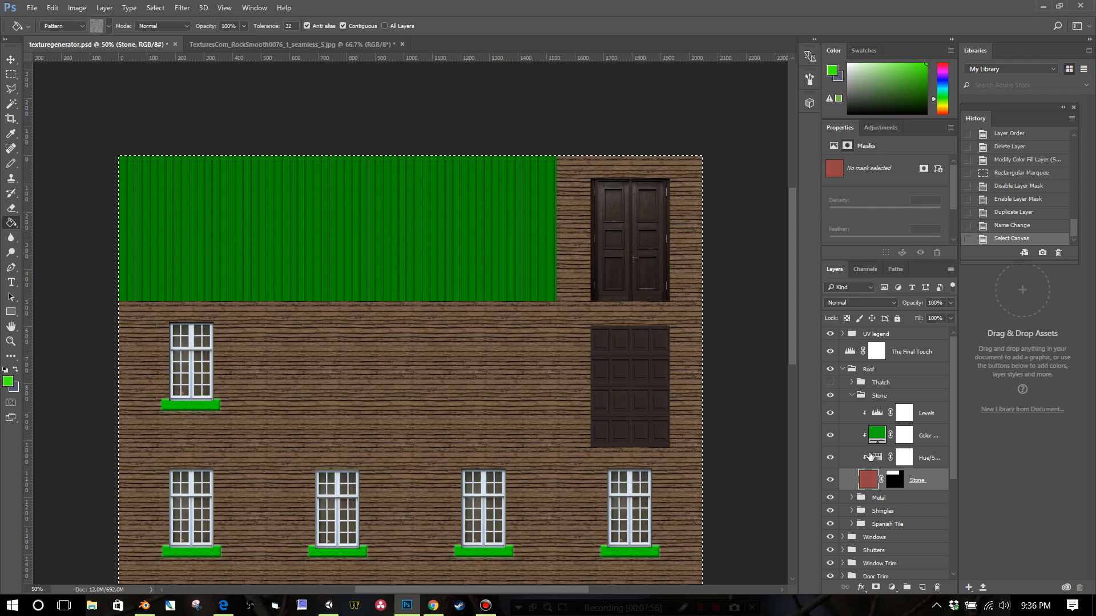
Step: Fill the selected canvas on the Stone roof layer with the grey rock pattern at 100% opacity, using the Fill command
click(52, 7)
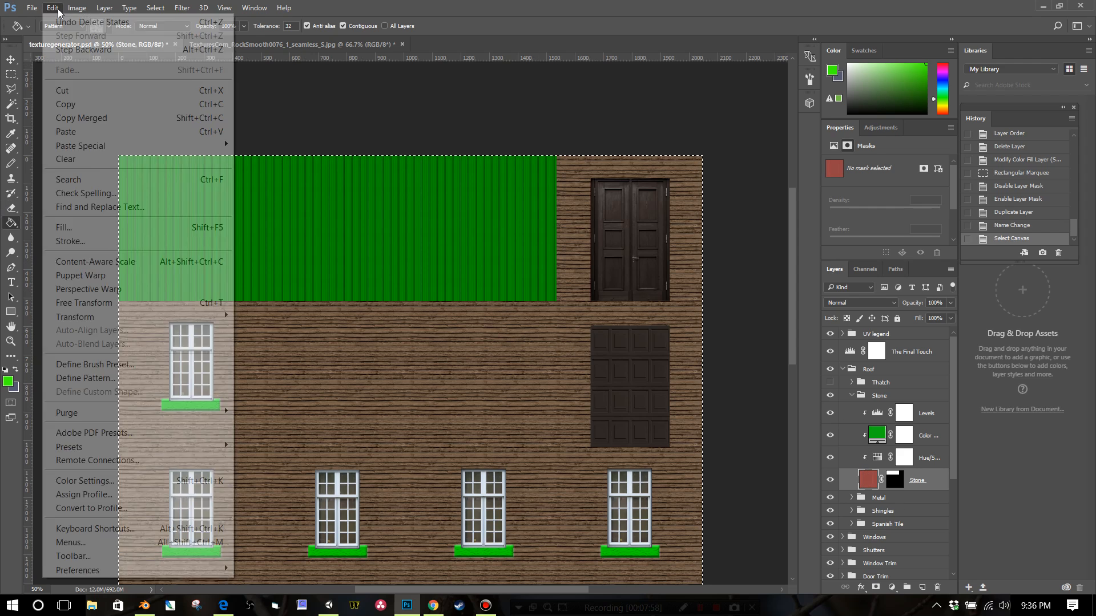
click(64, 227)
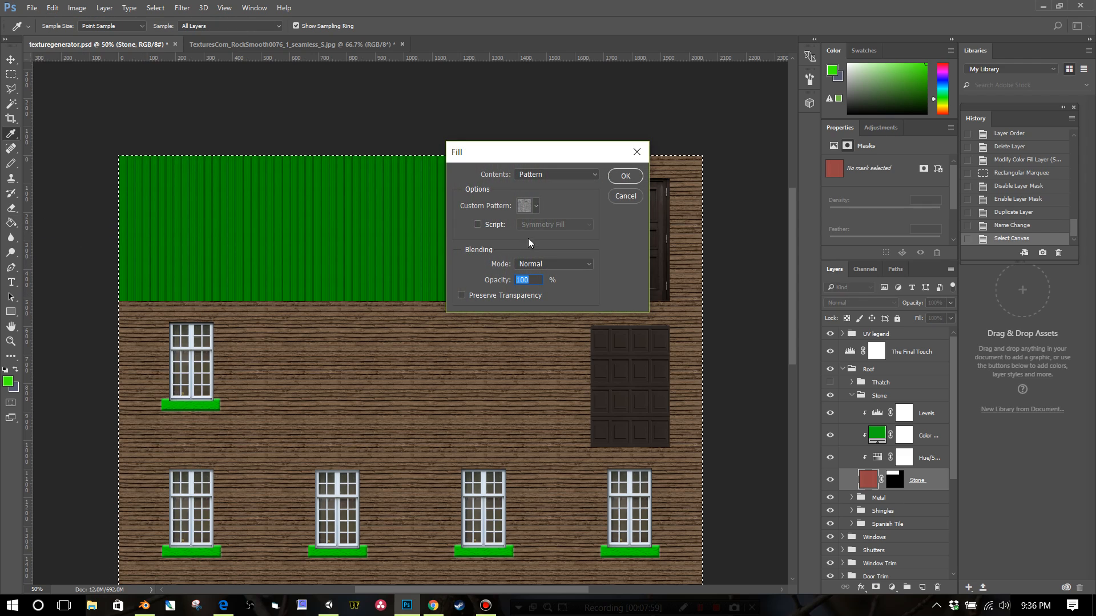
click(537, 206)
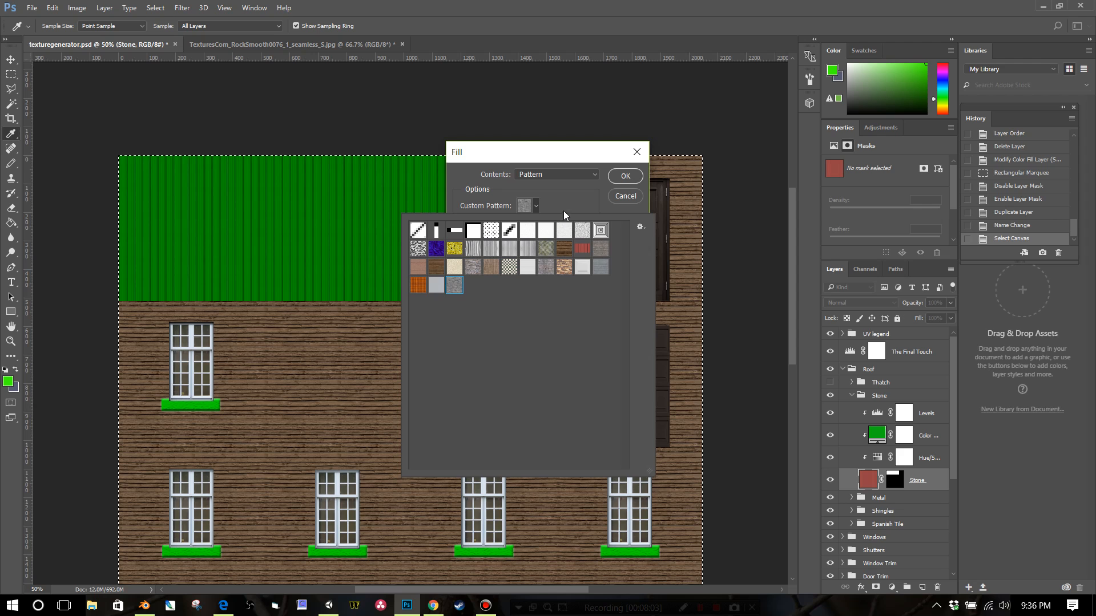
click(575, 197)
click(622, 178)
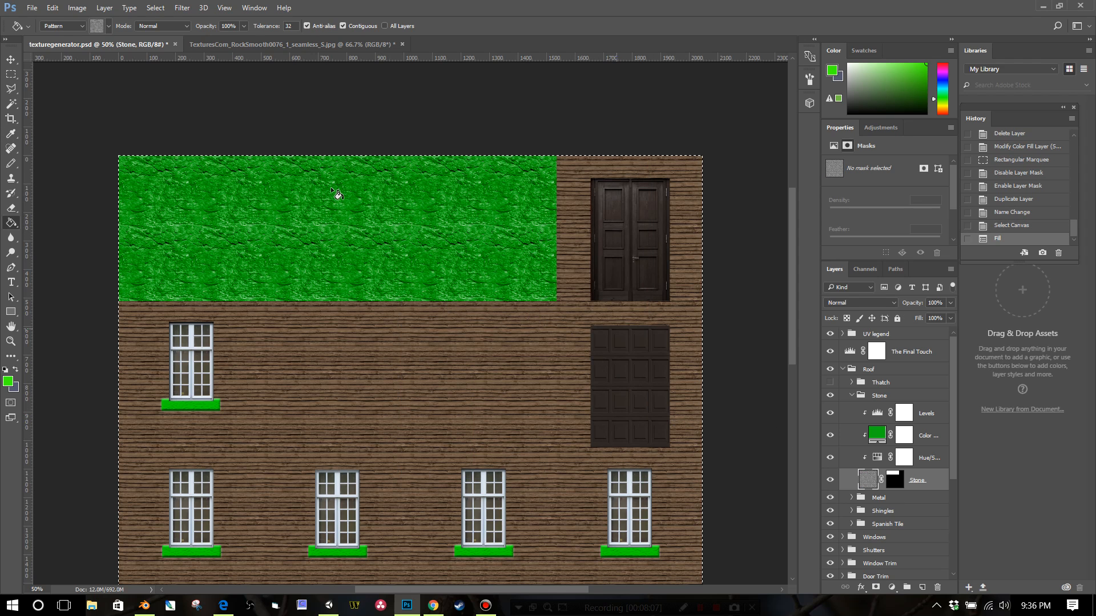
Step: Fill the Stone roof layer with the light brown stacked-stone pattern over the whole selection
click(52, 7)
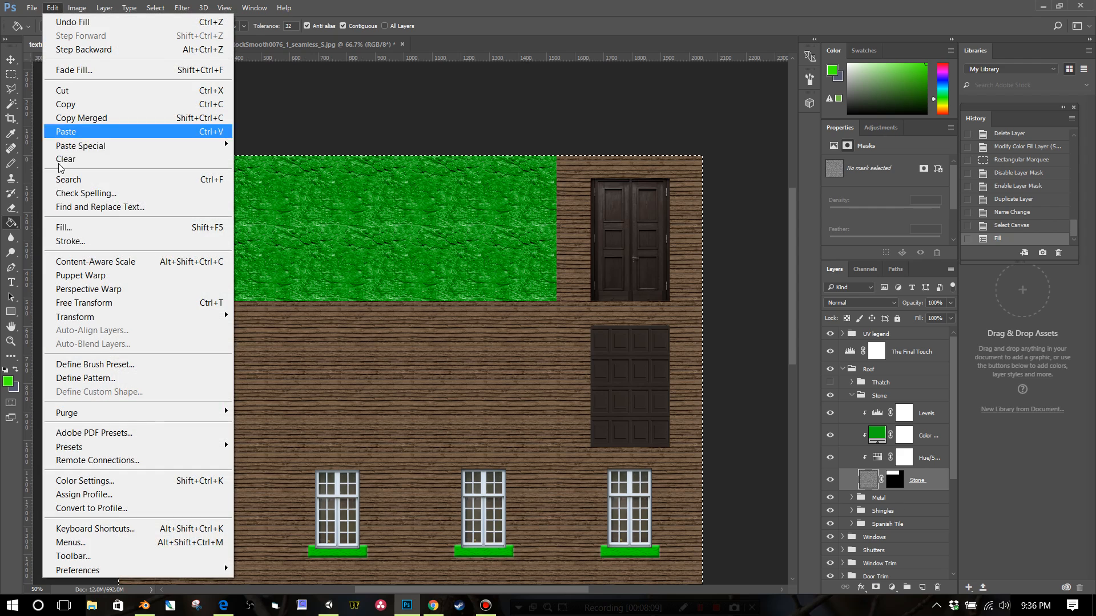
click(67, 229)
click(529, 206)
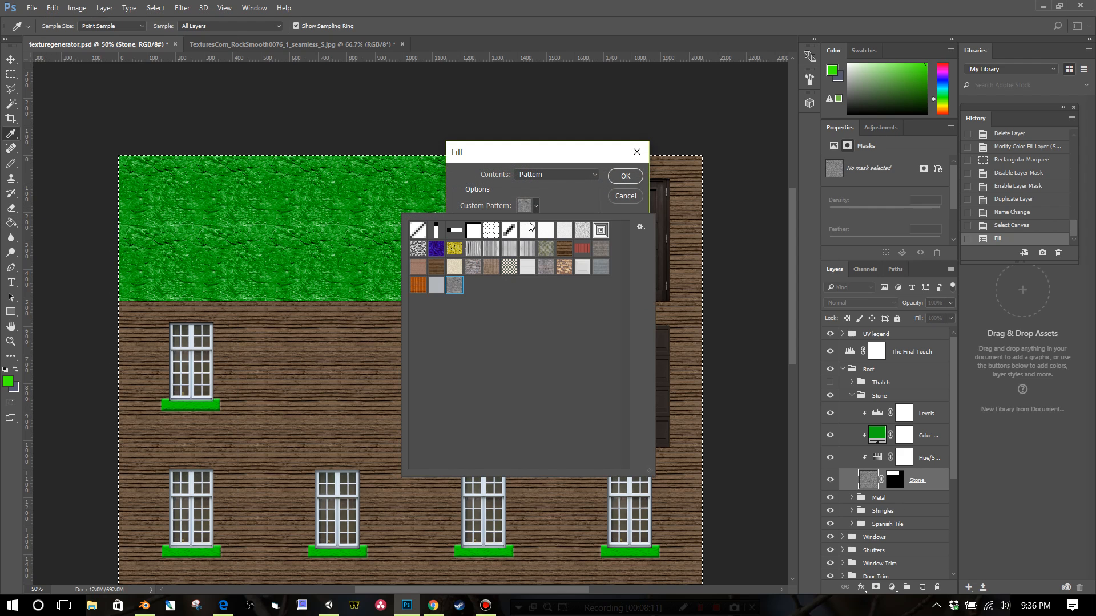
click(491, 266)
click(564, 269)
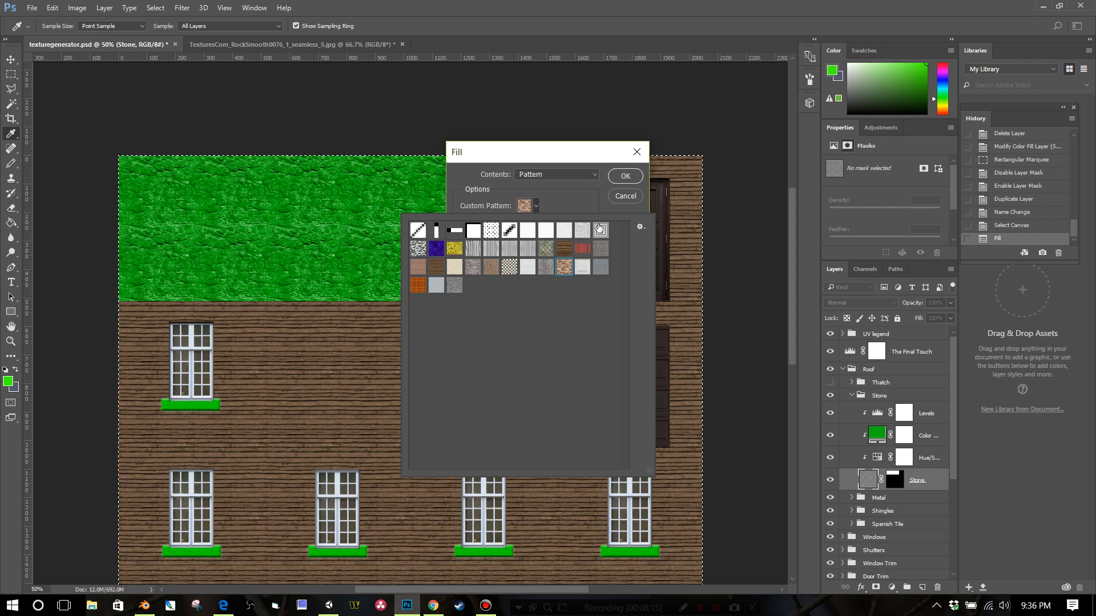
click(625, 176)
key(g)
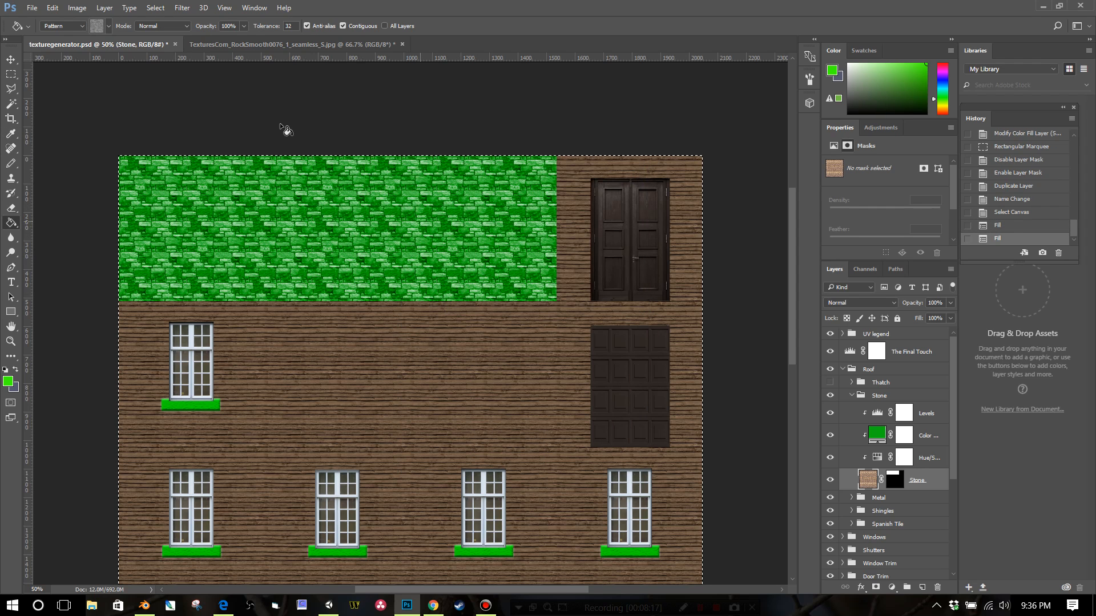
Step: Refill the Stone roof layer with the brown wood plank pattern over the whole selection
click(52, 7)
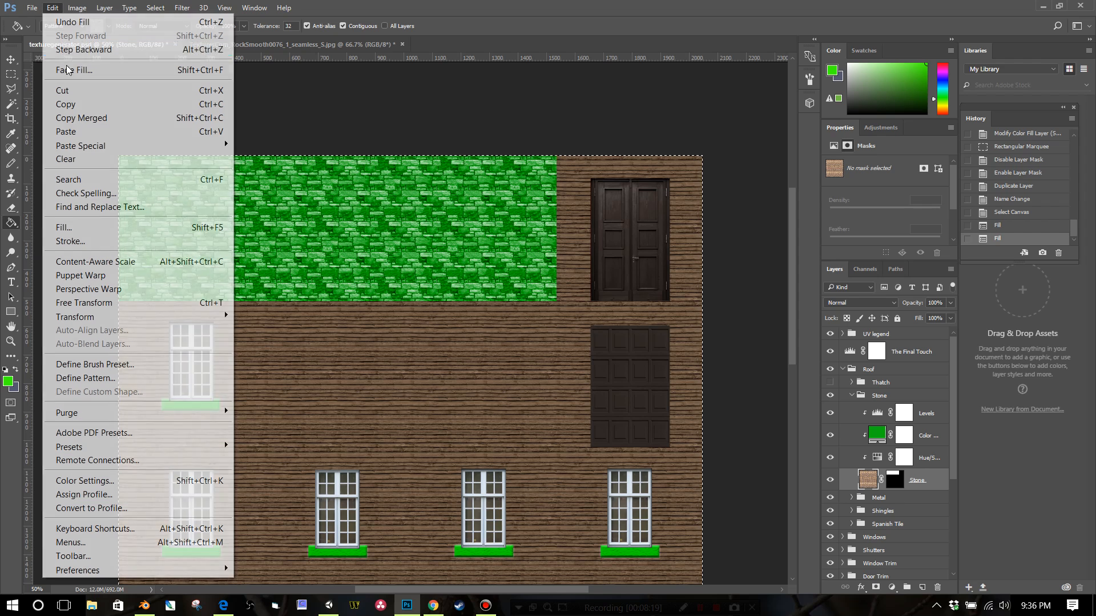
click(75, 227)
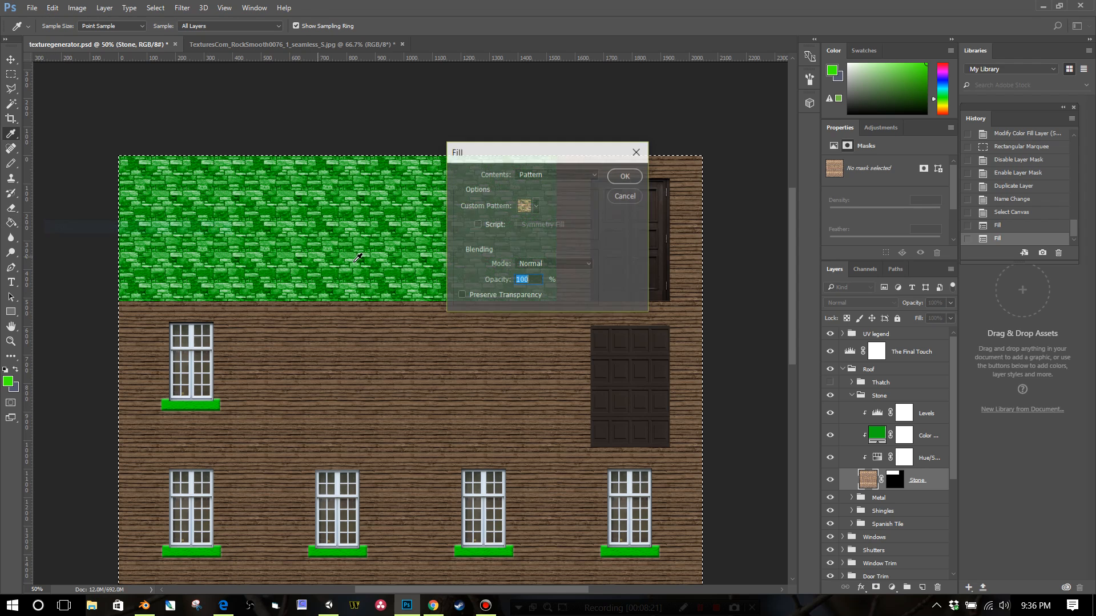
click(536, 206)
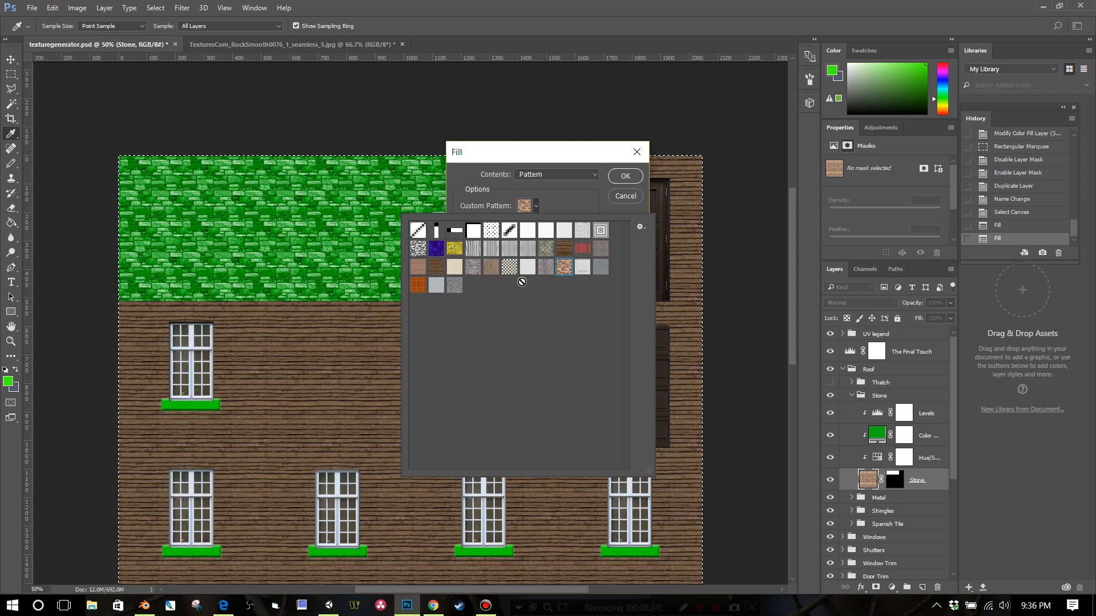
click(437, 267)
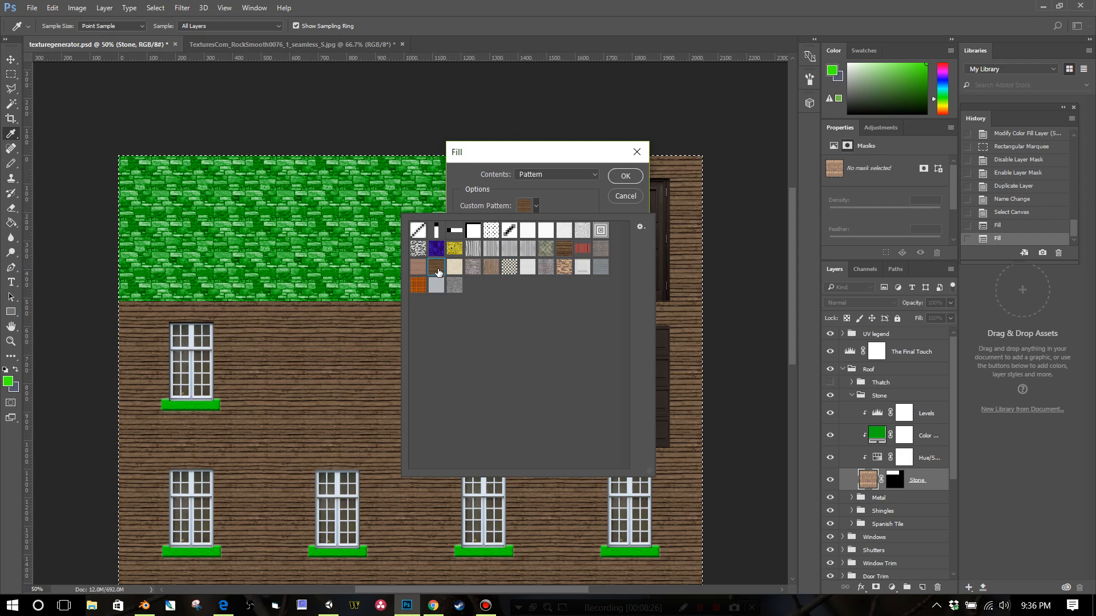
click(626, 176)
key(g)
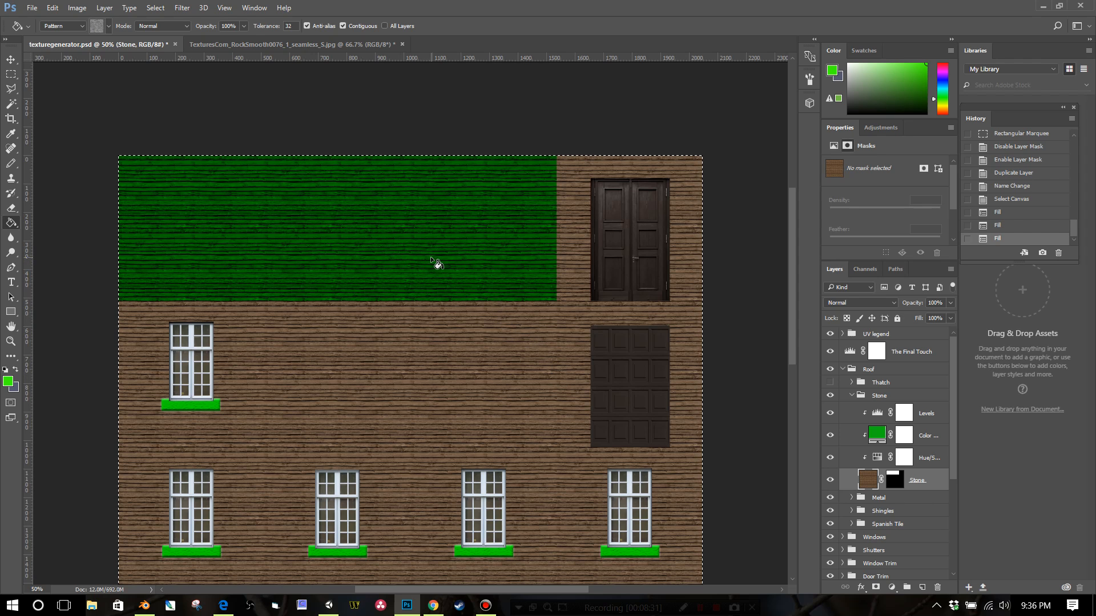
Step: Duplicate the Wood group inside the Walls group within texturegenerator.psd, naming the copy Stone
key(ctrl+minus)
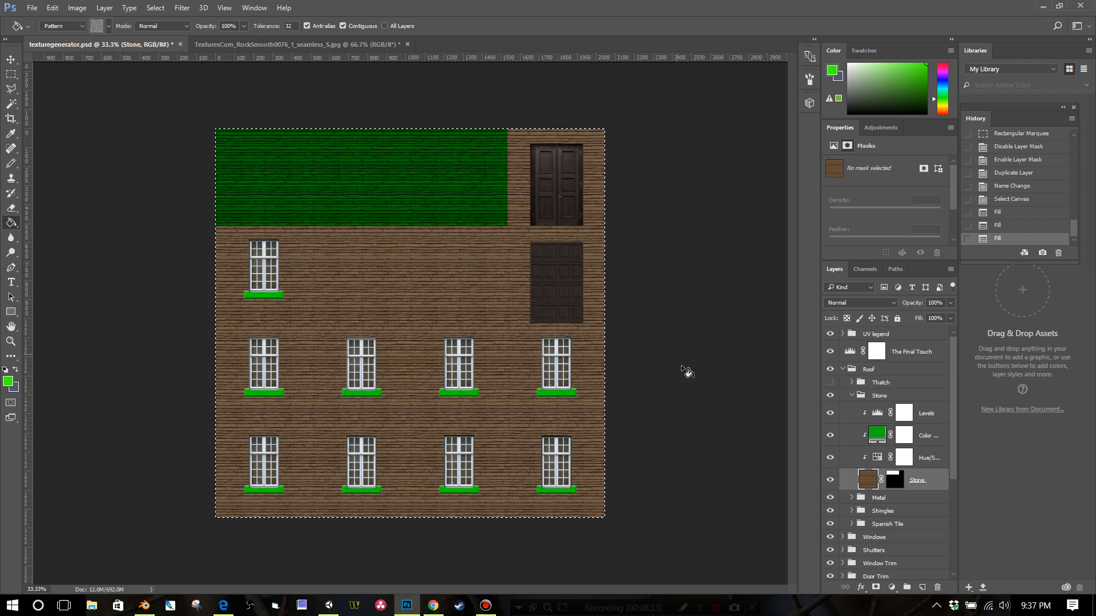
scroll(856, 552, down, 5)
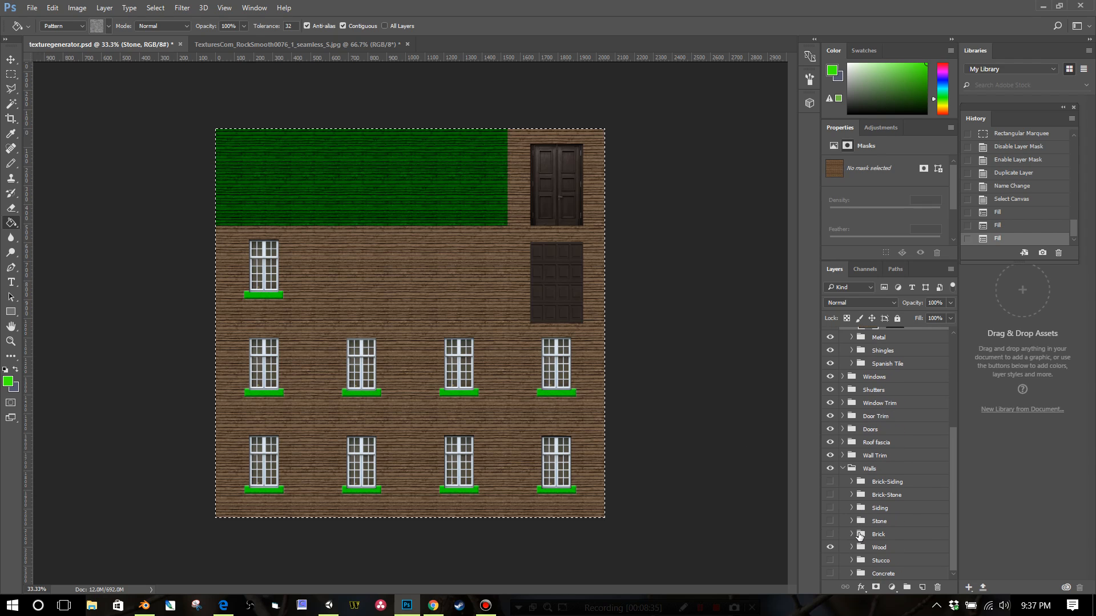
click(874, 547)
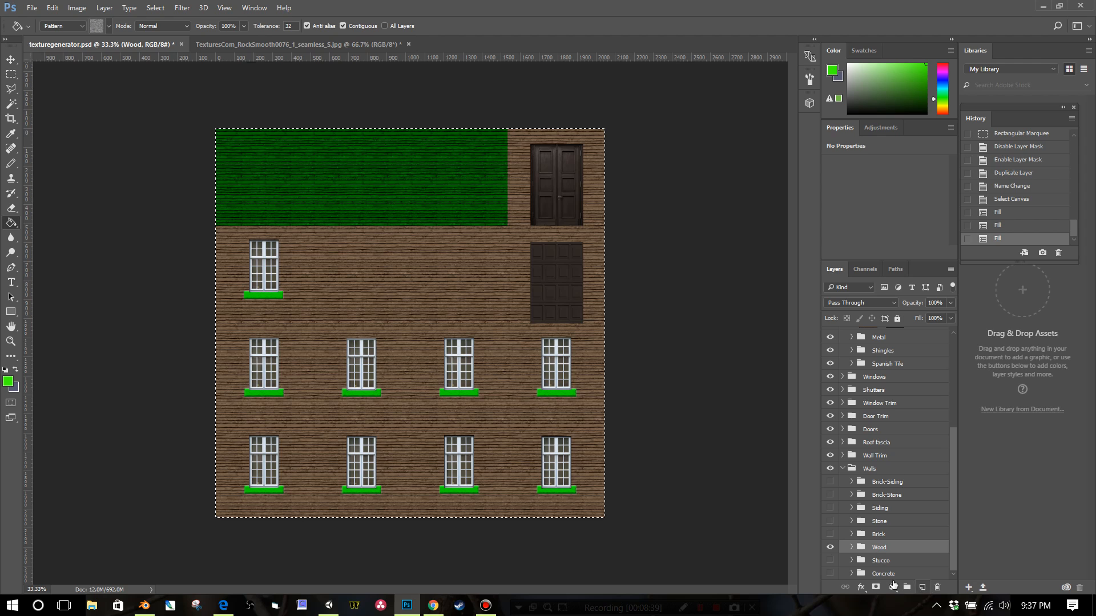
right_click(874, 549)
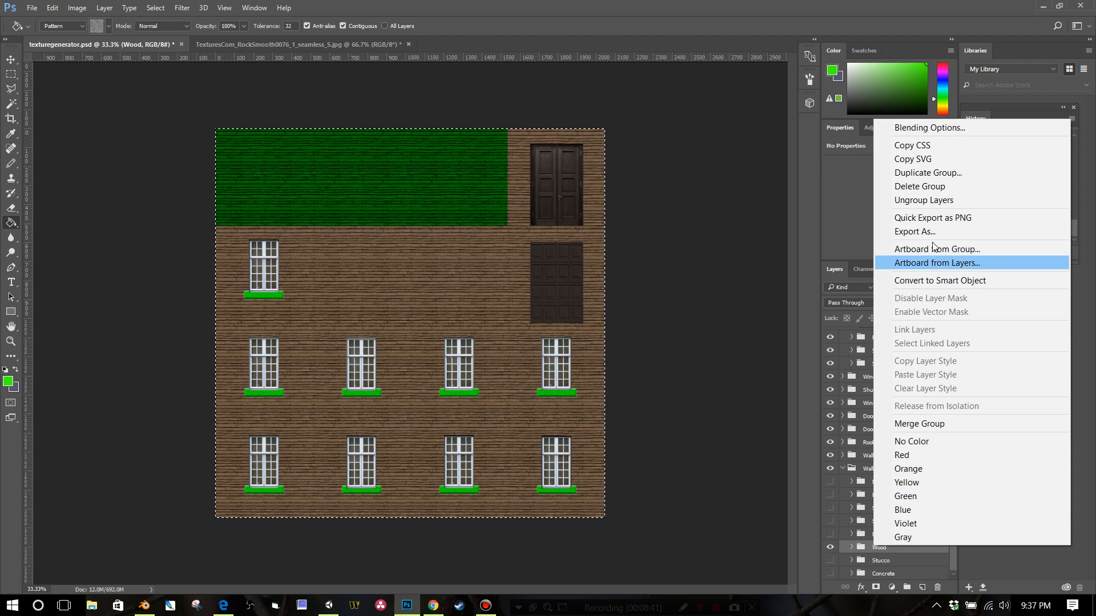
click(928, 173)
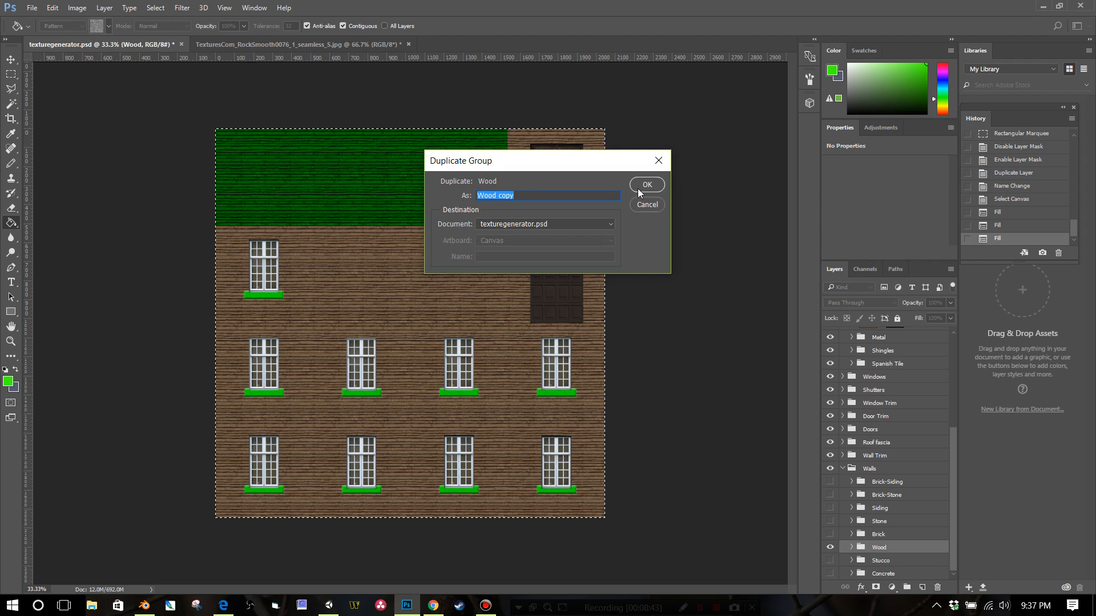
text(Stone)
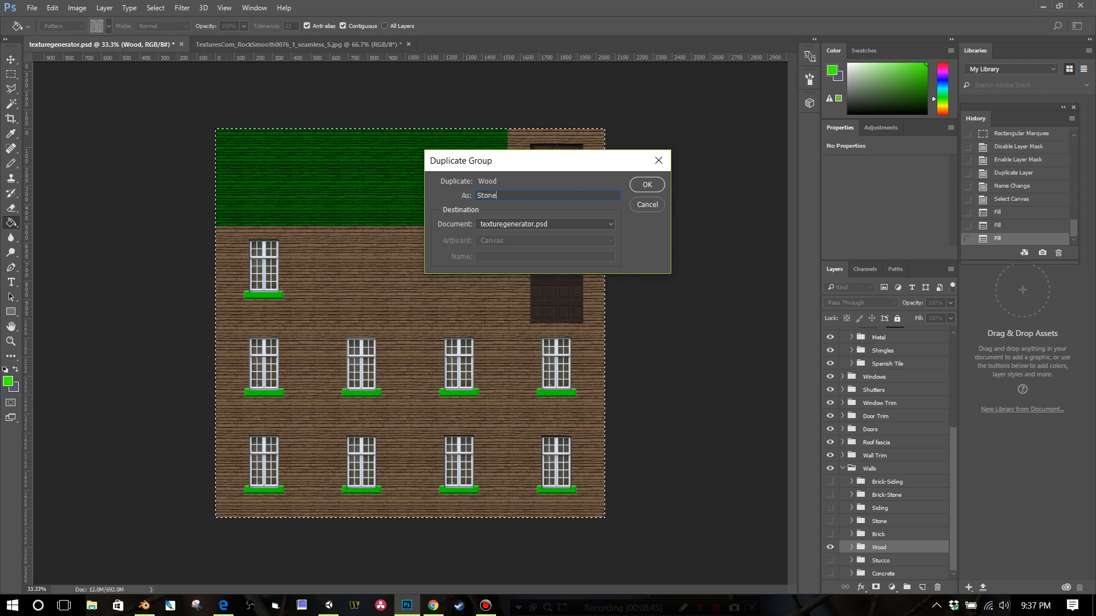
click(638, 188)
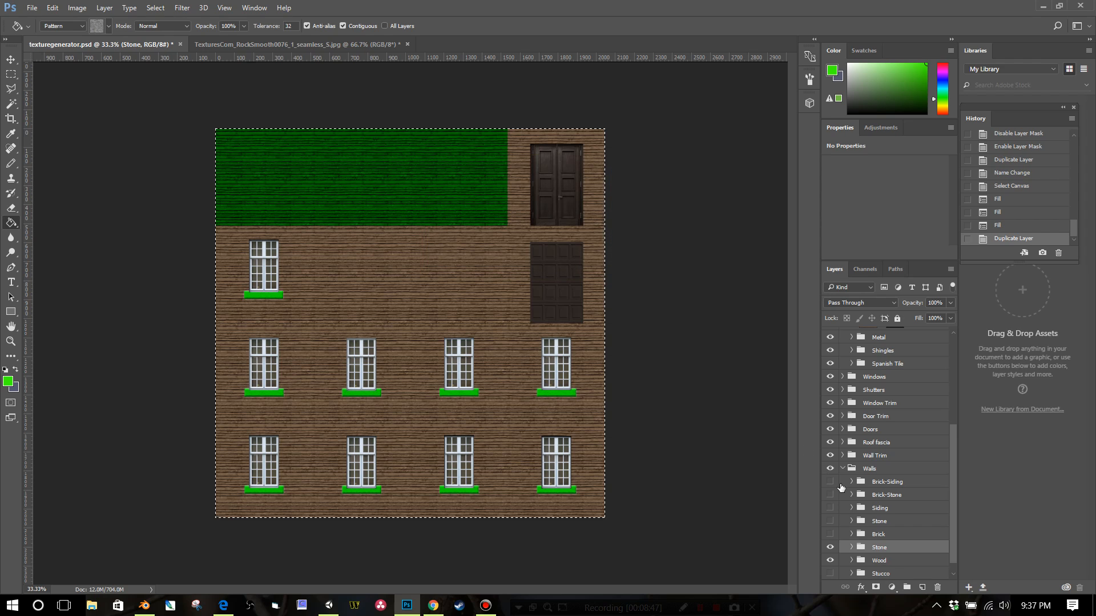
Step: Rename the wood layer inside the duplicated Stone wall group as stone
scroll(855, 528, down, 1)
click(851, 534)
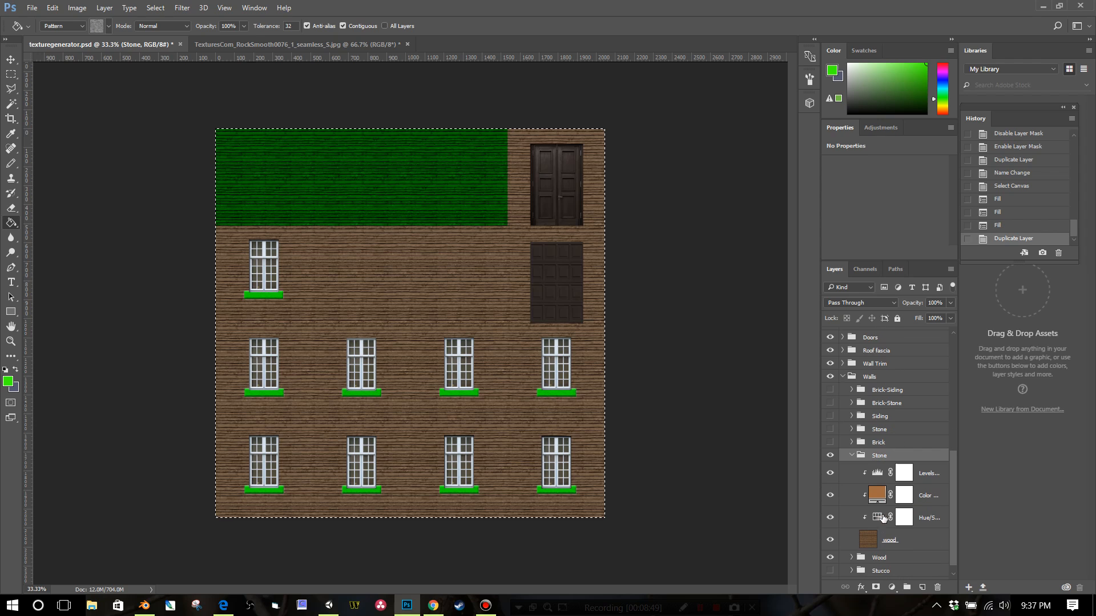
double_click(901, 547)
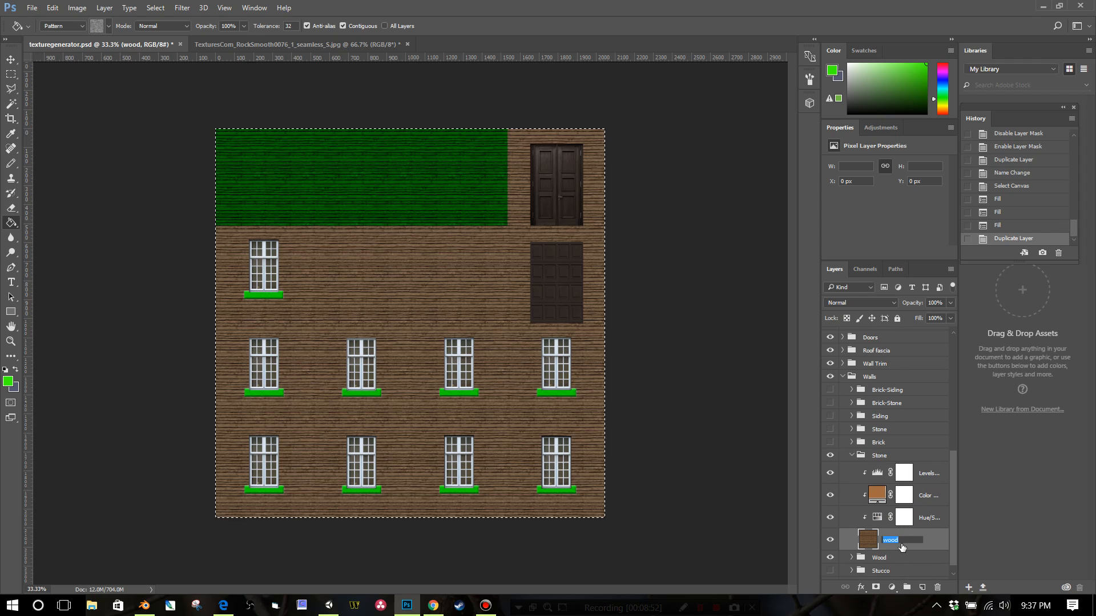
text(stone)
key(Return)
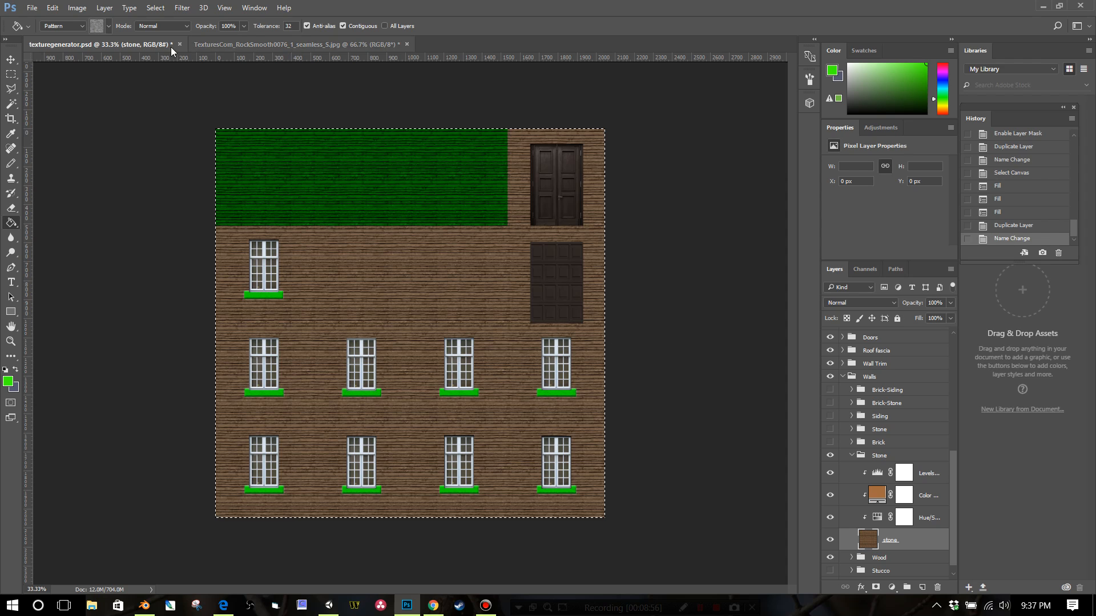
Step: Fill the stone layer of the Stone wall group with the grey rough rock pattern over the whole selection
click(52, 8)
click(58, 225)
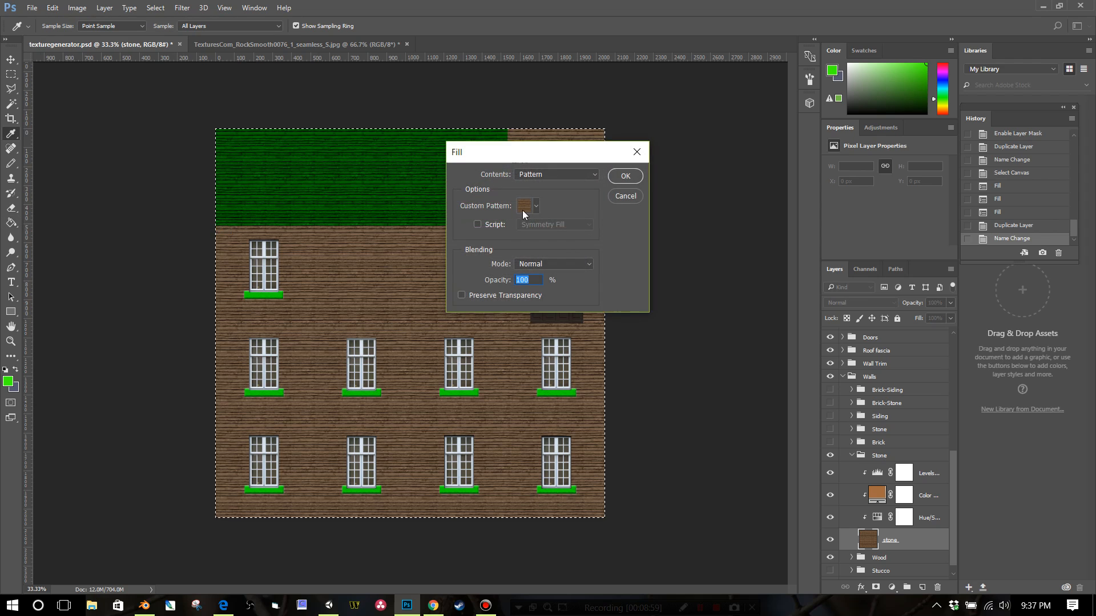
click(524, 206)
click(539, 251)
click(623, 183)
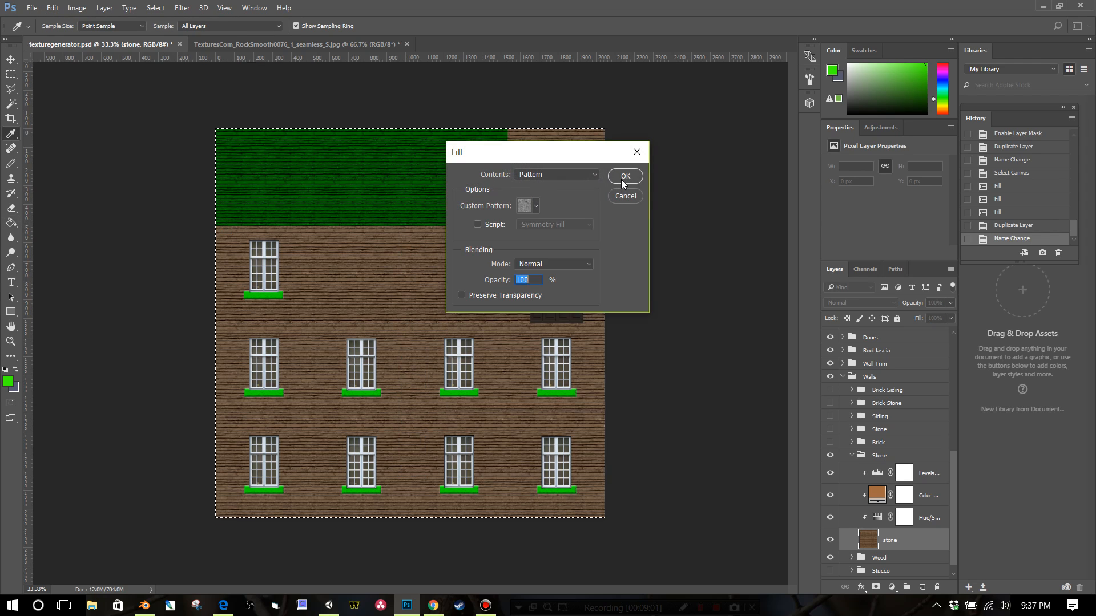
click(625, 176)
key(g)
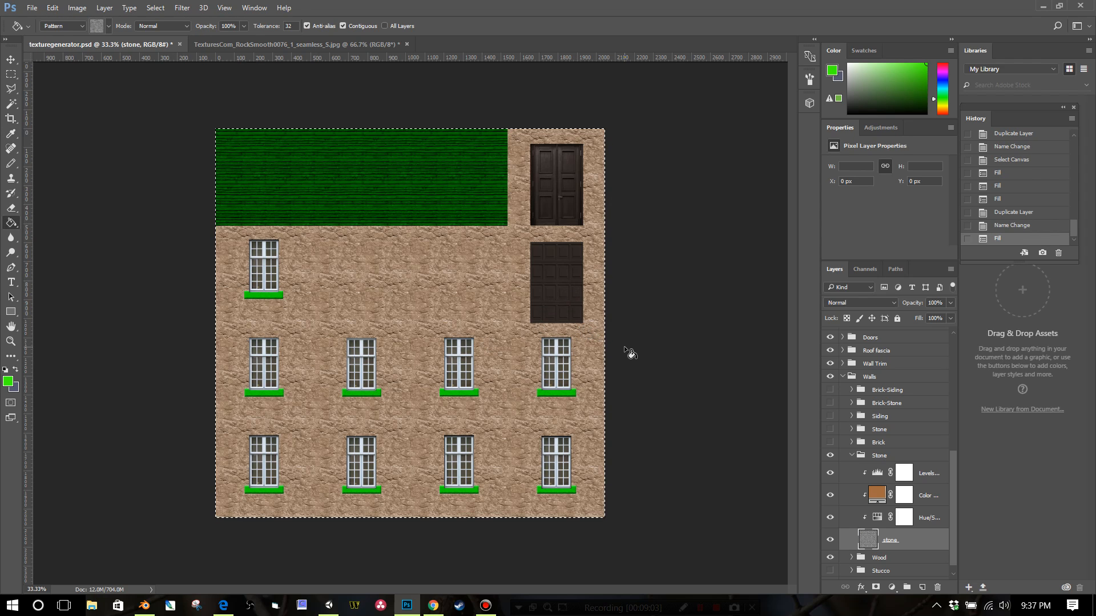
Step: Start saving a copy of the house texture under a new name, with PNG as the file format
click(35, 8)
click(62, 166)
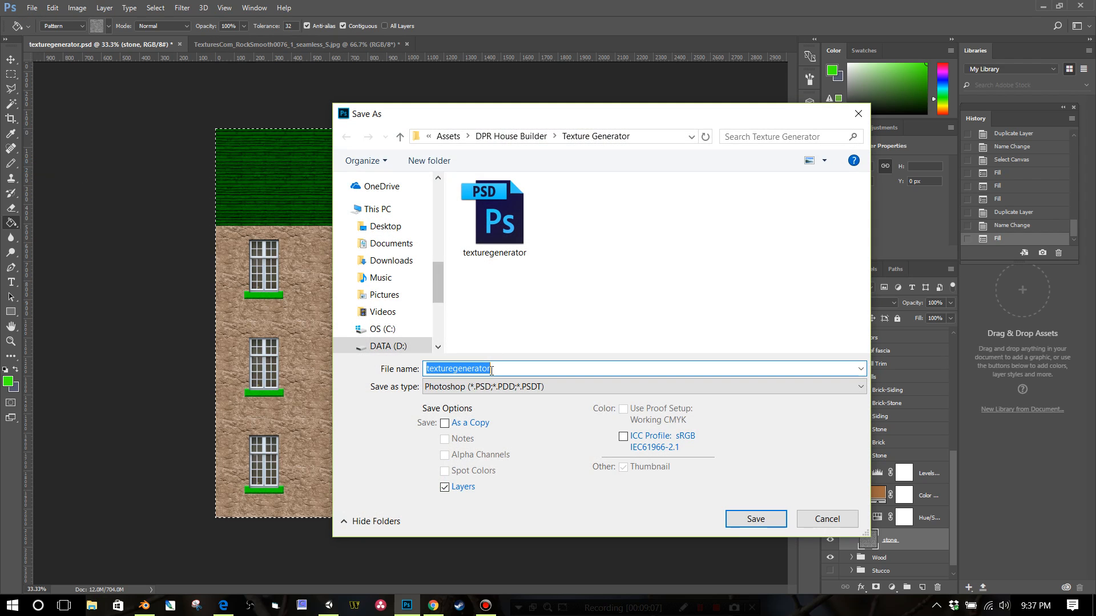
click(494, 386)
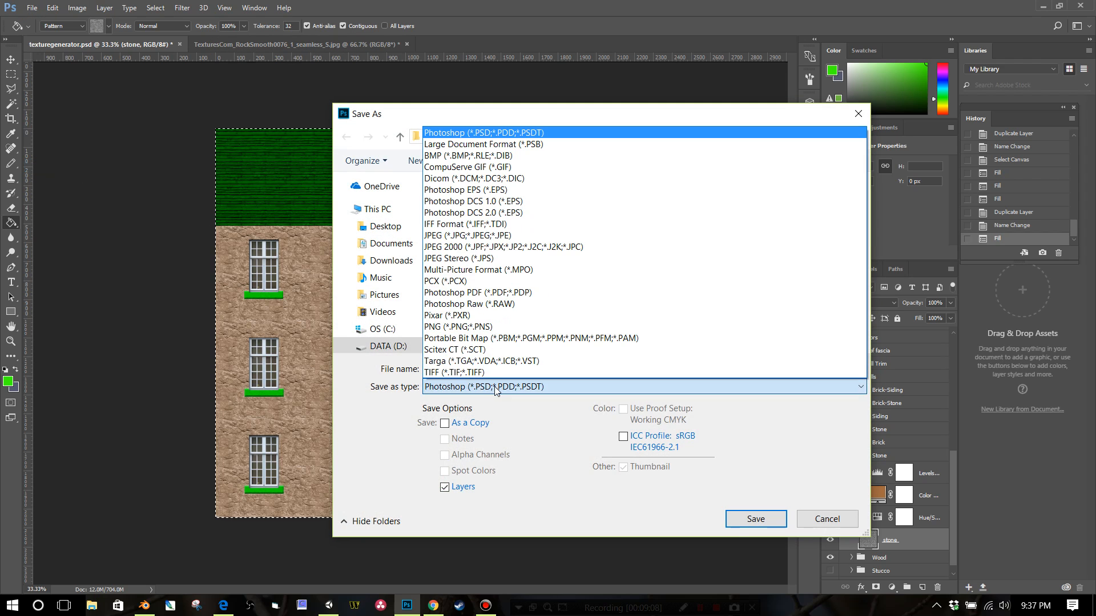
click(489, 326)
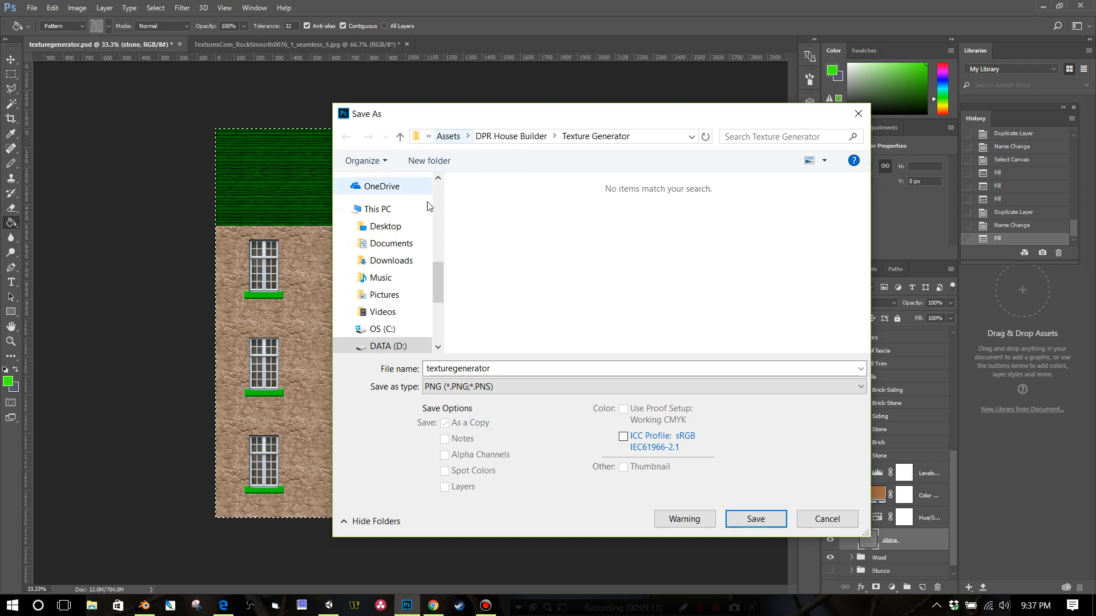
Step: Save the PNG as test2 in Course Design > Unity Storage Closet > Blender Files > Home Building Pack > PSDs, with smallest compression and no interlacing
scroll(436, 208, up, 6)
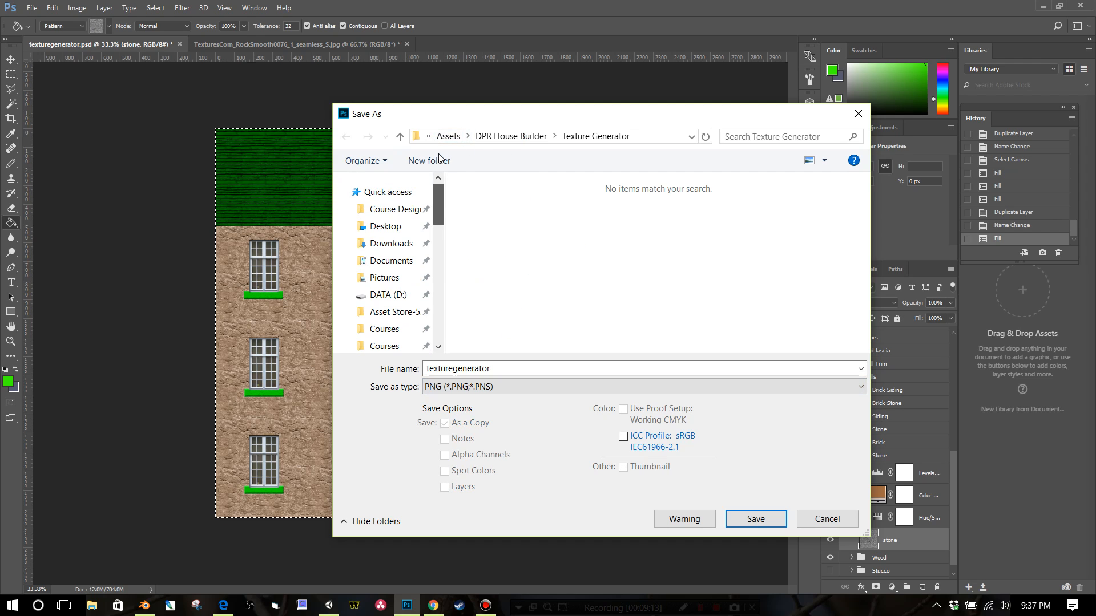
click(417, 209)
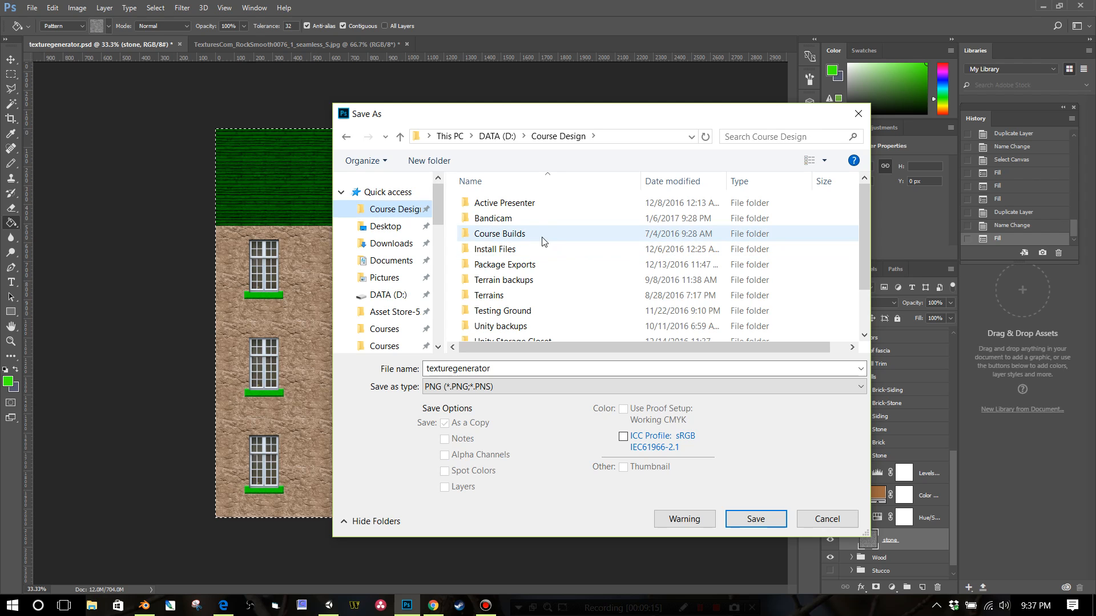
scroll(548, 274, down, 1)
double_click(548, 294)
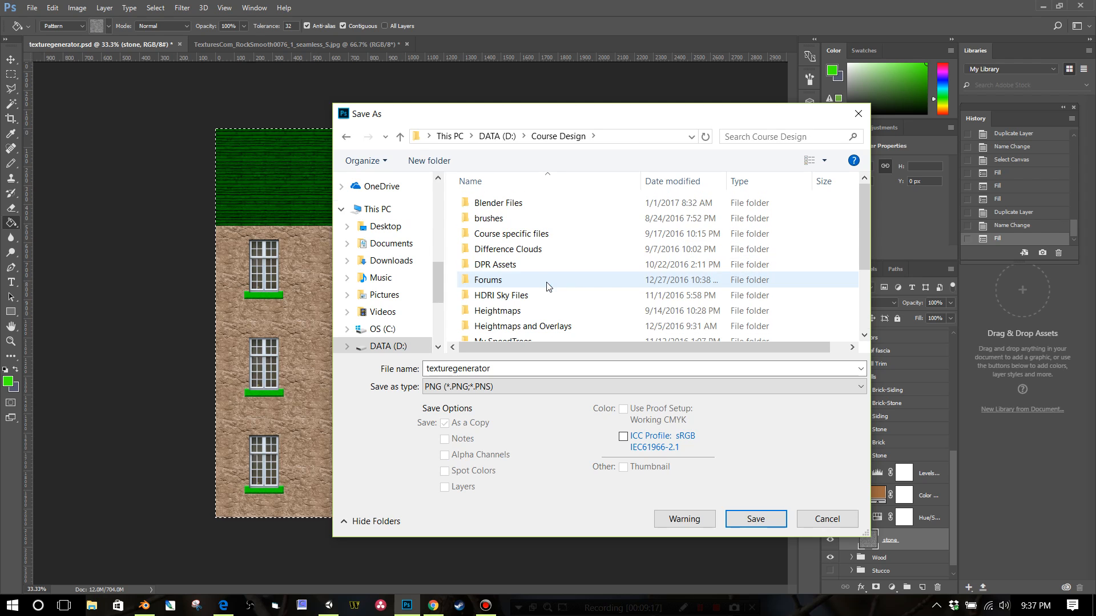
double_click(514, 203)
double_click(485, 223)
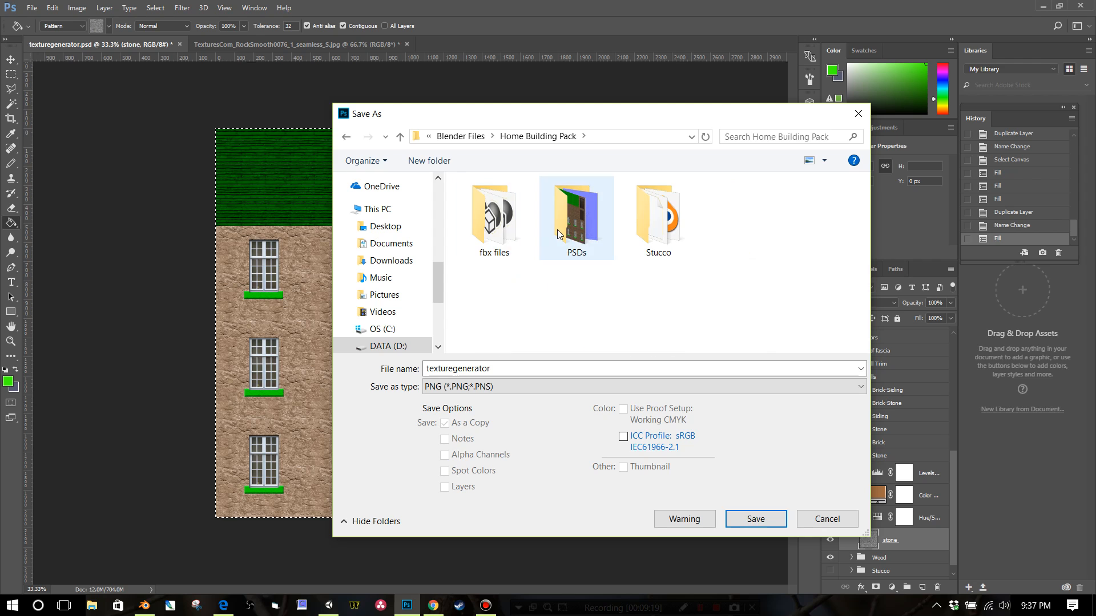
double_click(557, 229)
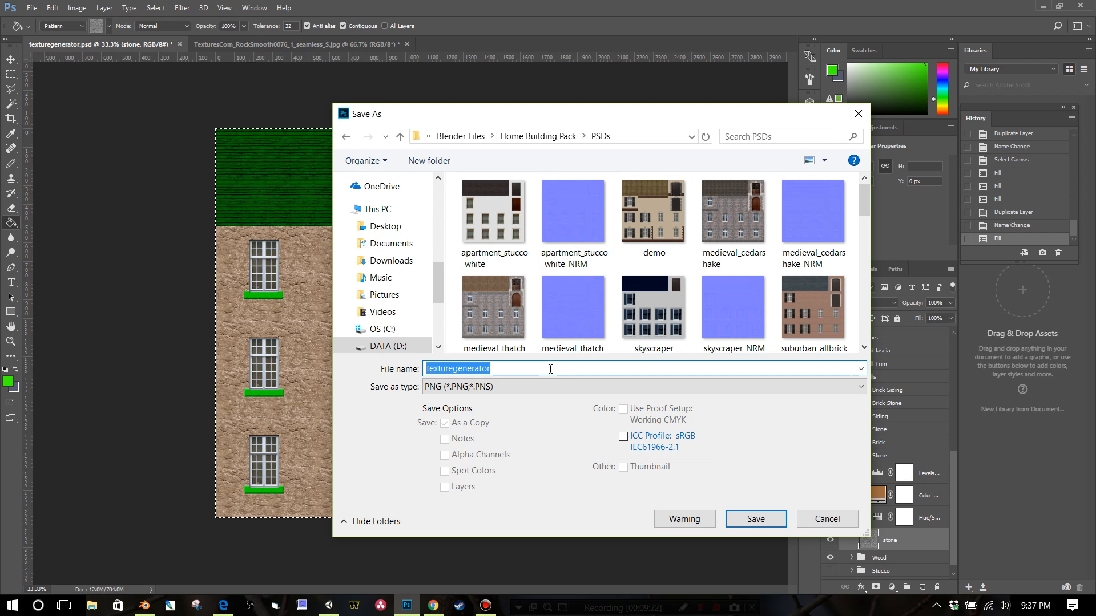
text(test)
key(Return)
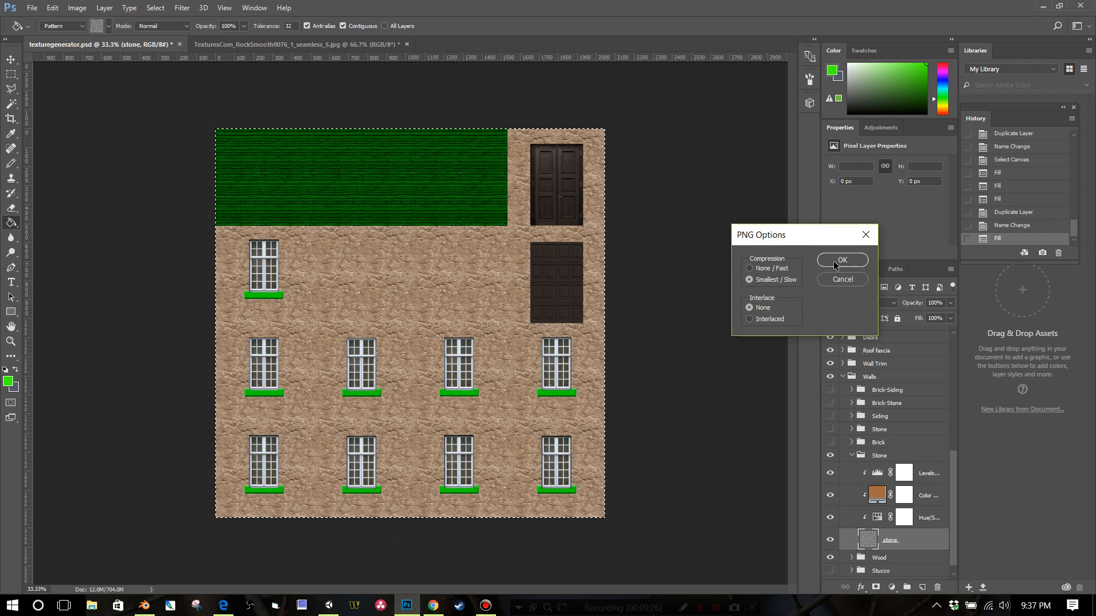
click(833, 261)
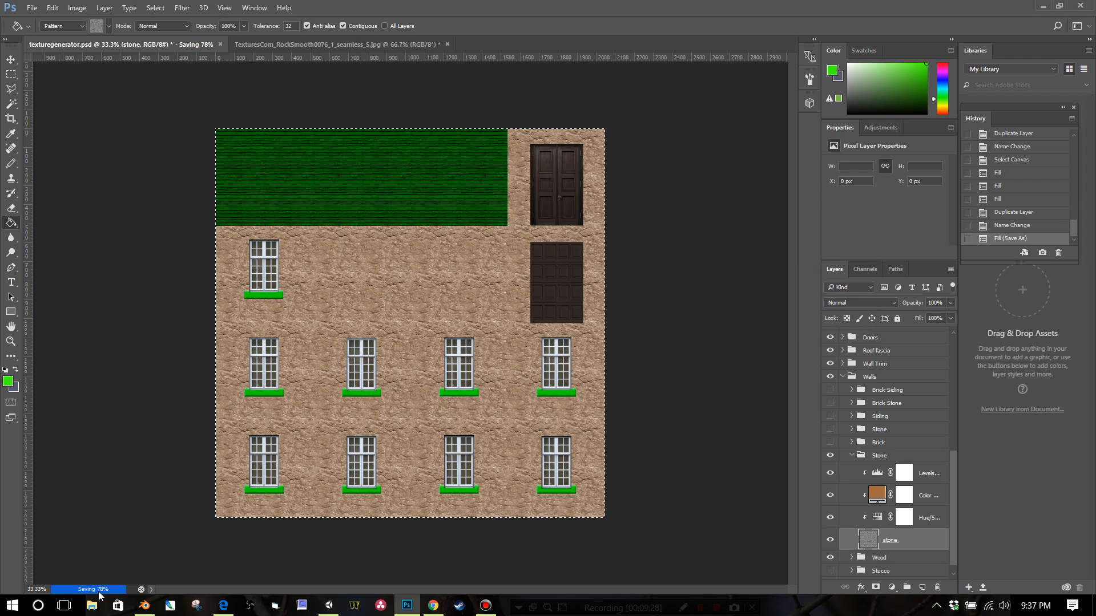
Step: Switch to SmartNormap in Chrome, close the previous normal map output and load the test2 image from the PSDs folder
click(432, 605)
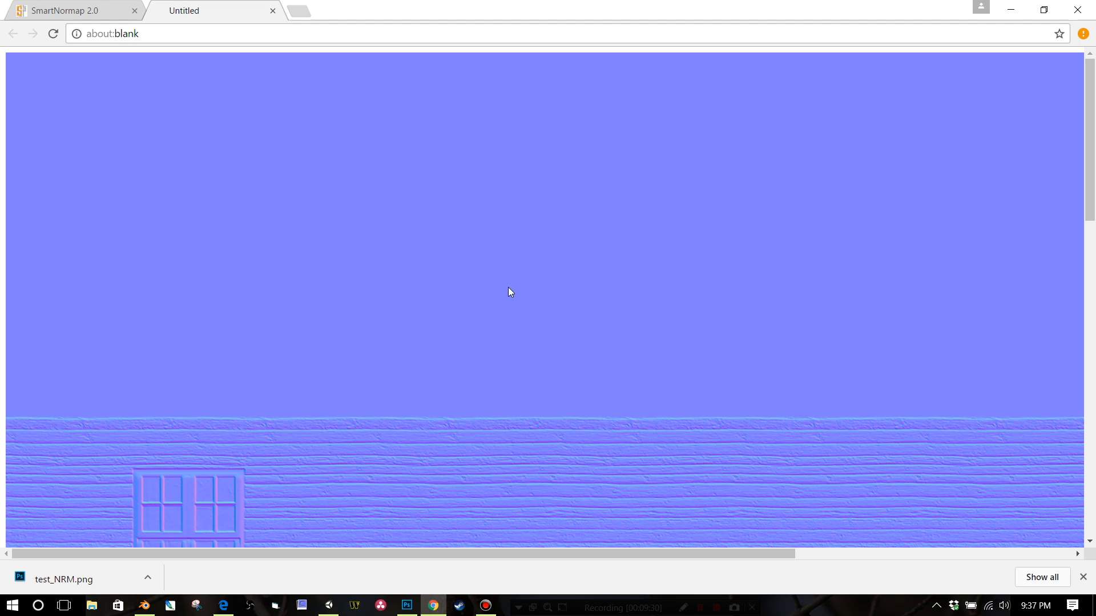
click(273, 10)
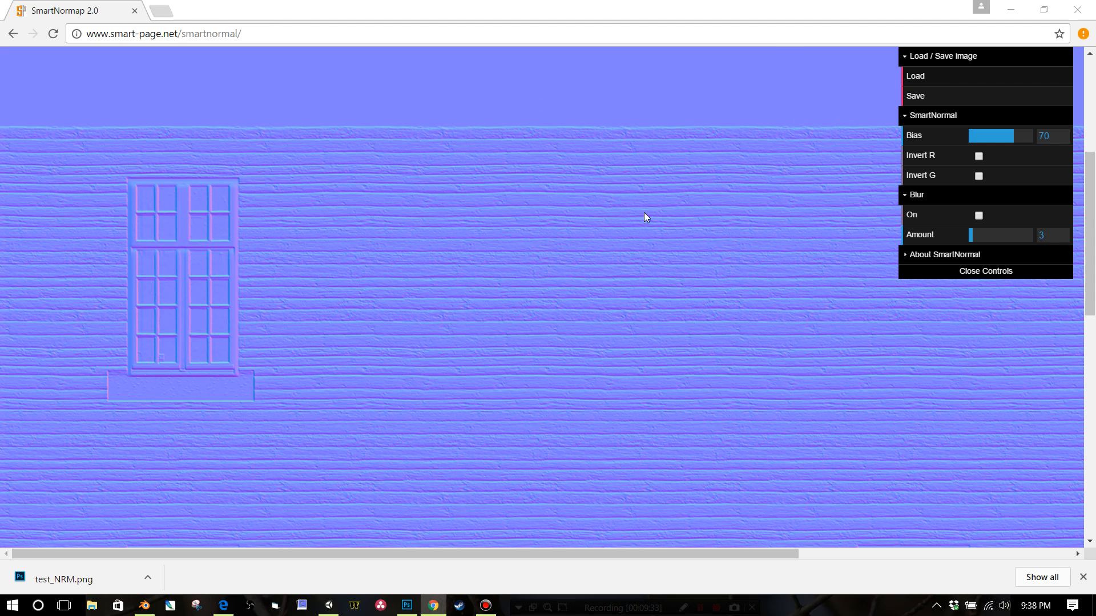
scroll(527, 270, down, 5)
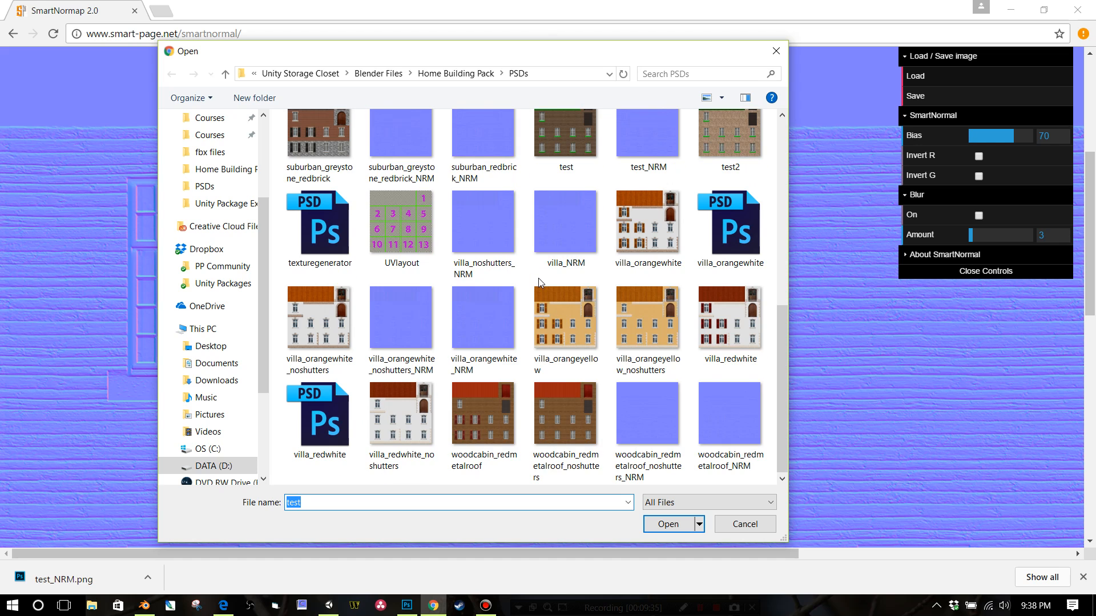
scroll(540, 280, up, 2)
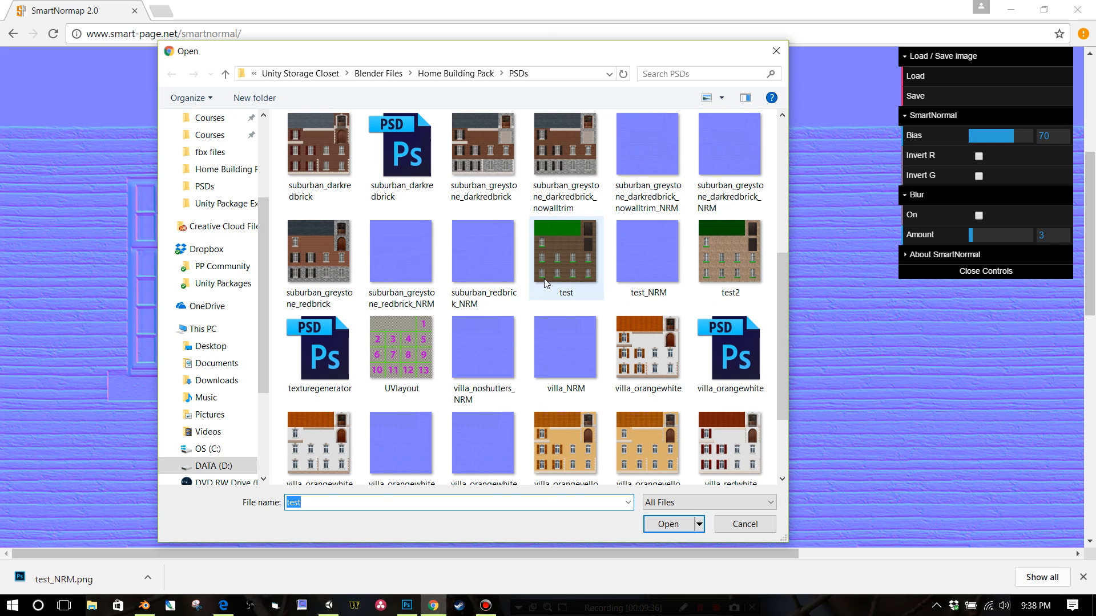
click(715, 272)
click(672, 522)
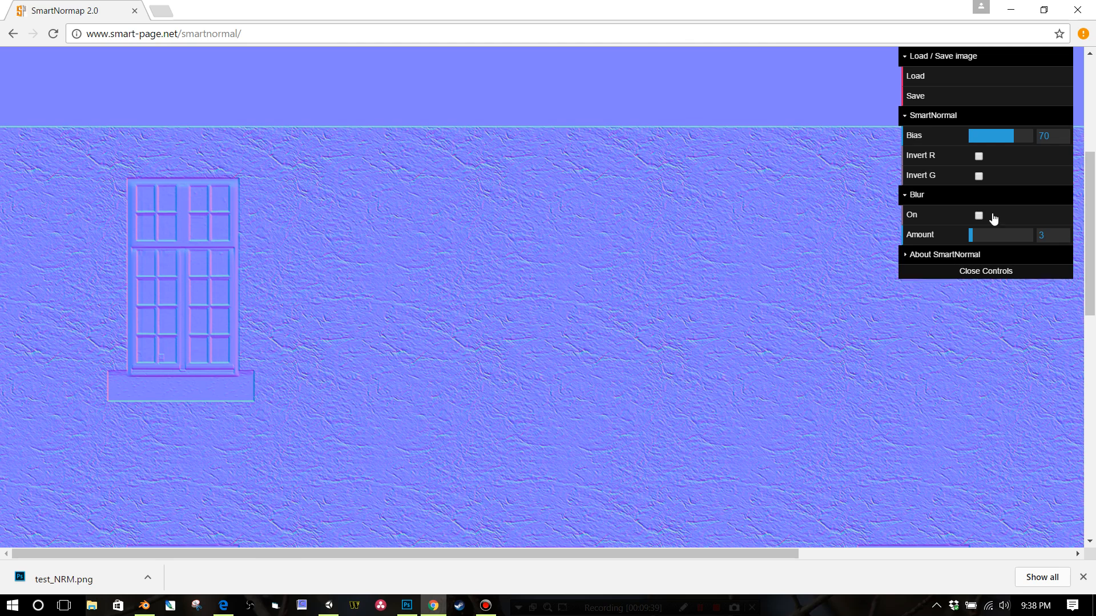
Step: Export the generated normal map and save it as test2_NRM in PNG format in the PSDs folder
click(915, 96)
right_click(350, 175)
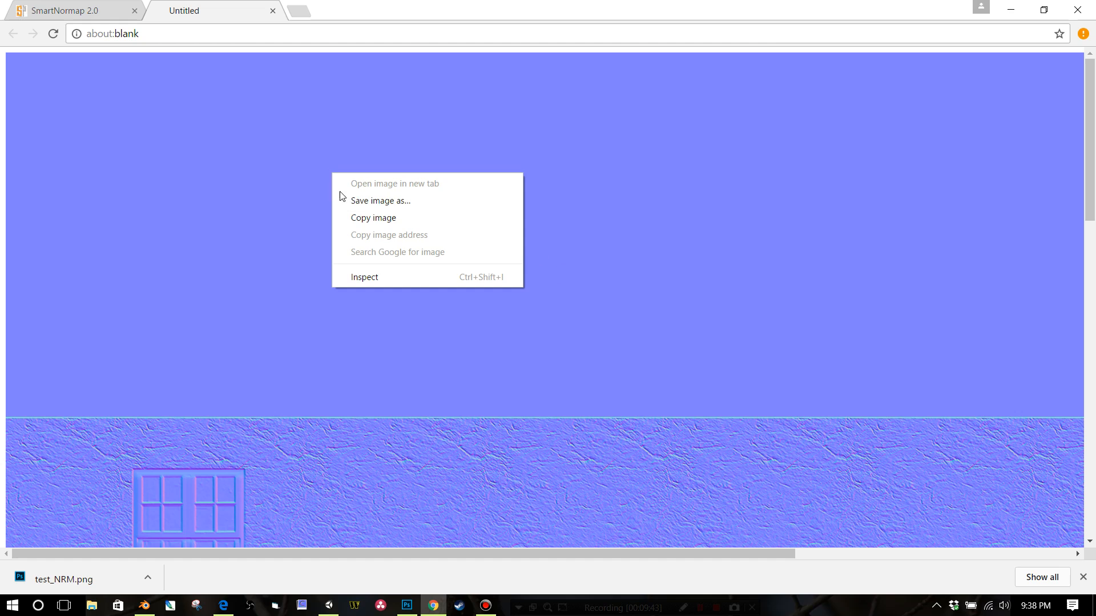
click(357, 202)
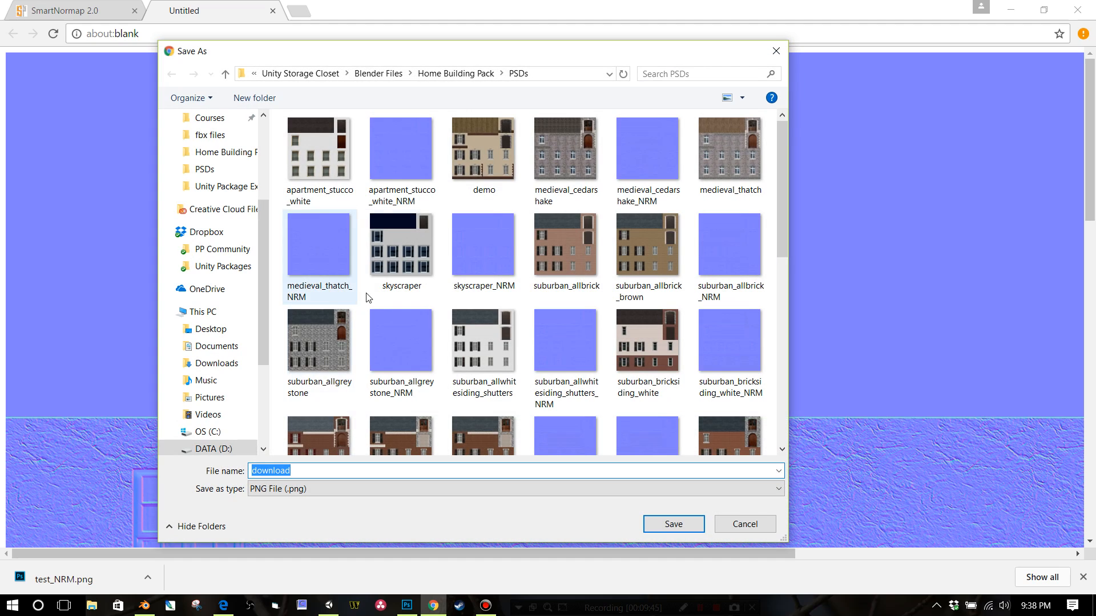
scroll(320, 296, down, 5)
scroll(548, 331, up, 1)
click(648, 252)
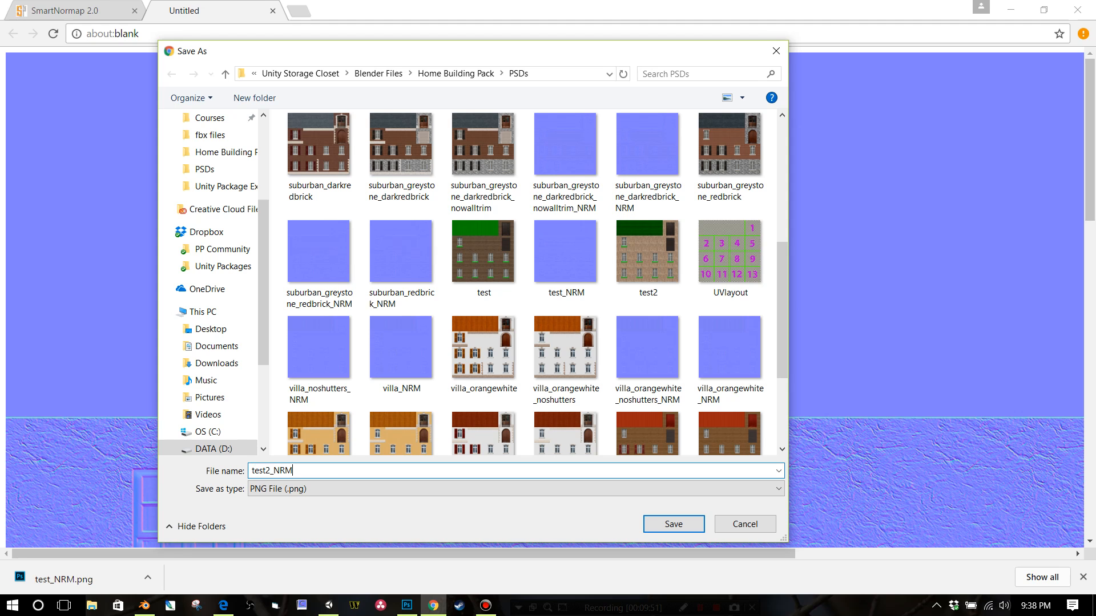
key(Return)
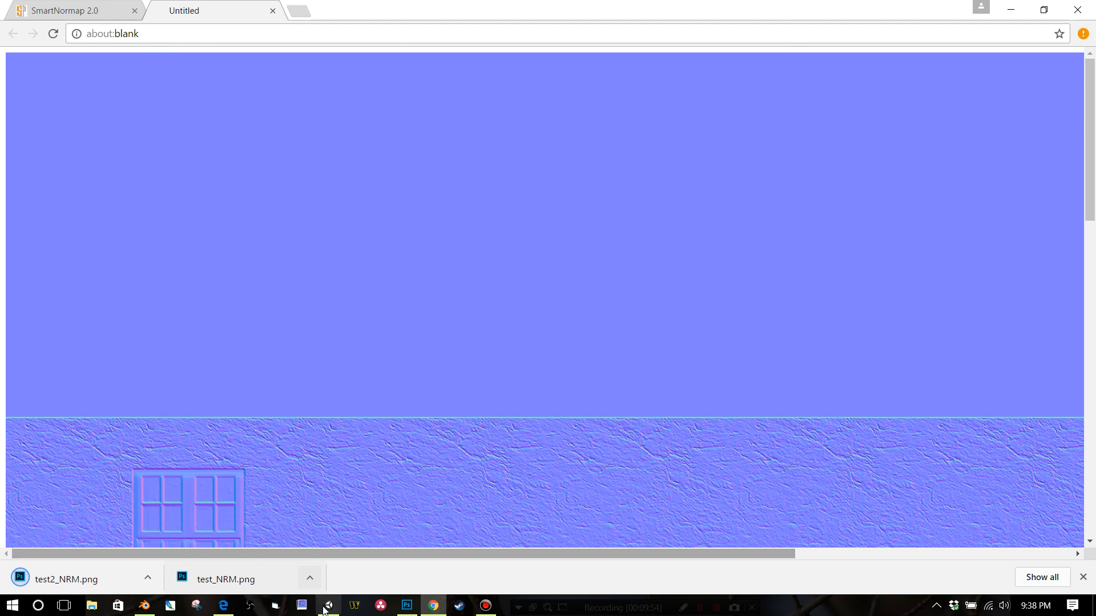
Step: Switch to Unity and start importing a new asset into the project's Textures folder
click(325, 606)
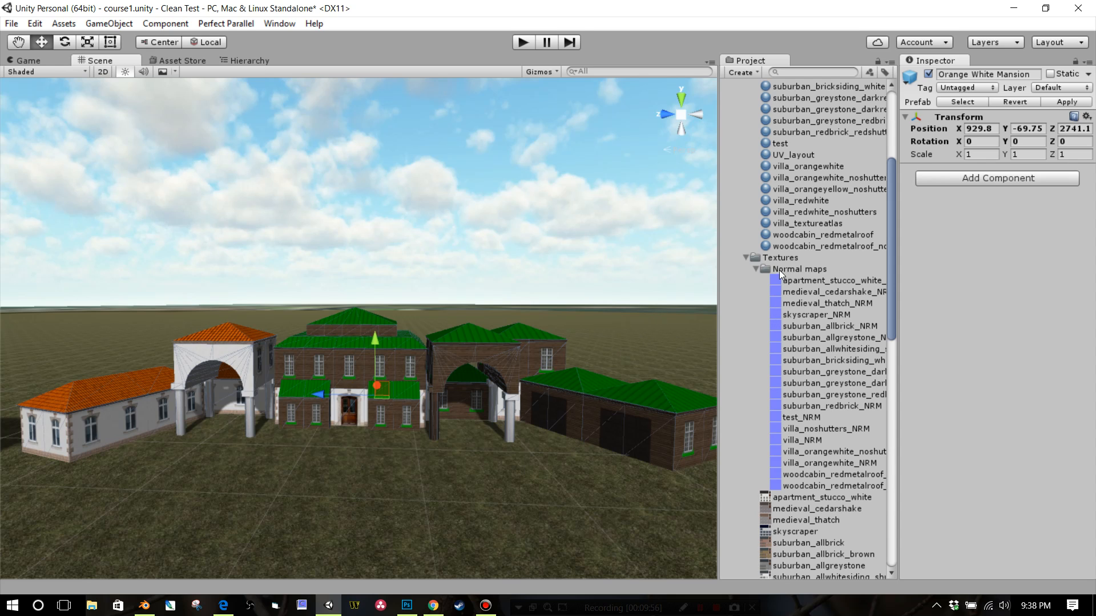
scroll(778, 268, up, 2)
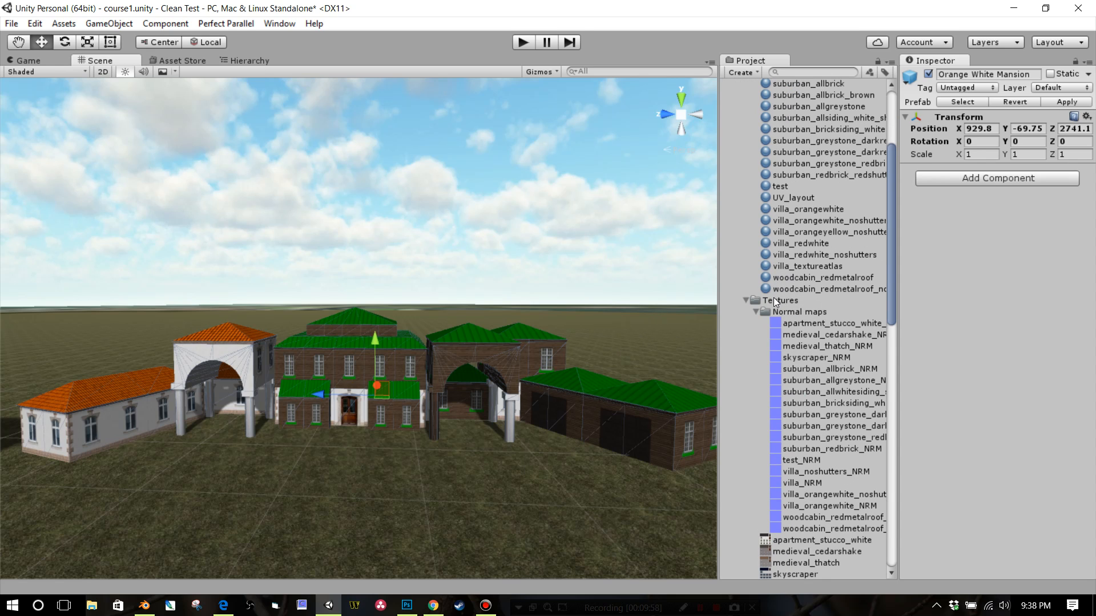
right_click(773, 301)
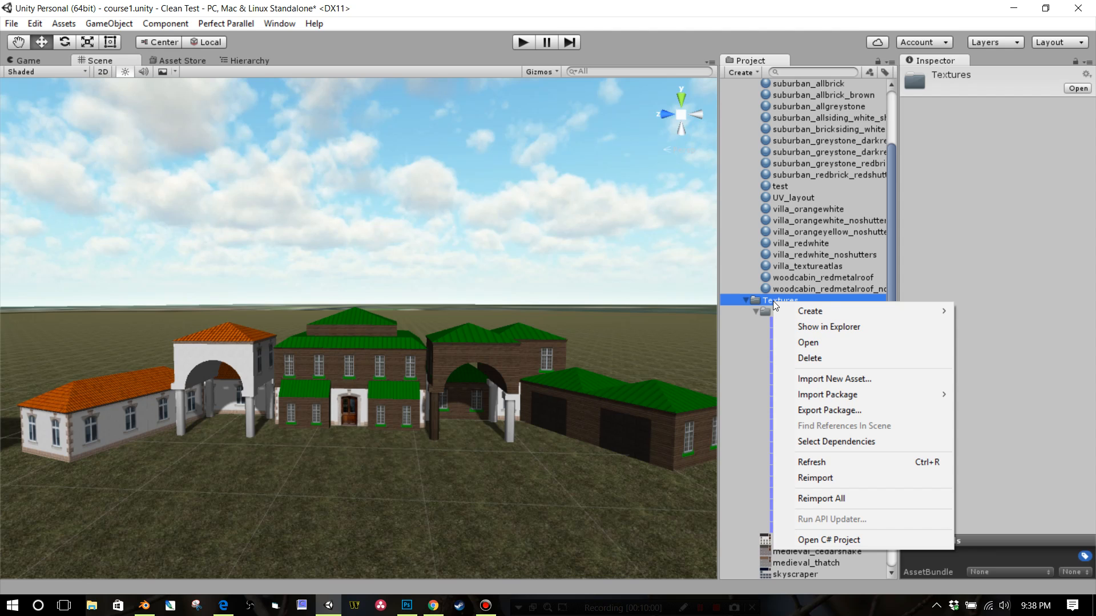
click(820, 379)
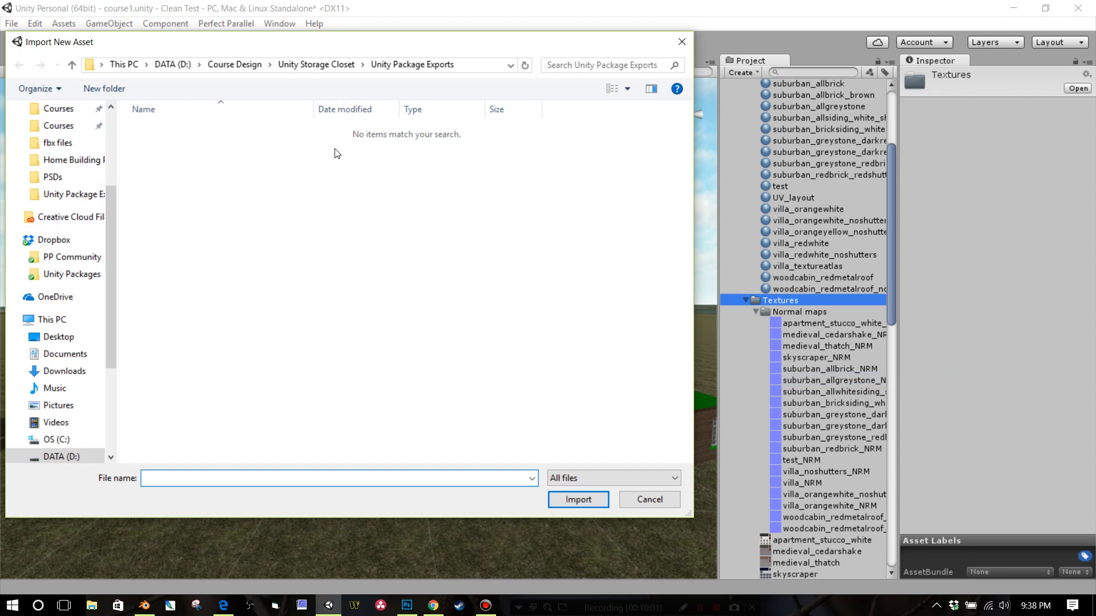
Step: Import the test2 texture from Course Design > Unity Storage Closet > Blender Files > Home Building Pack > PSDs
click(260, 65)
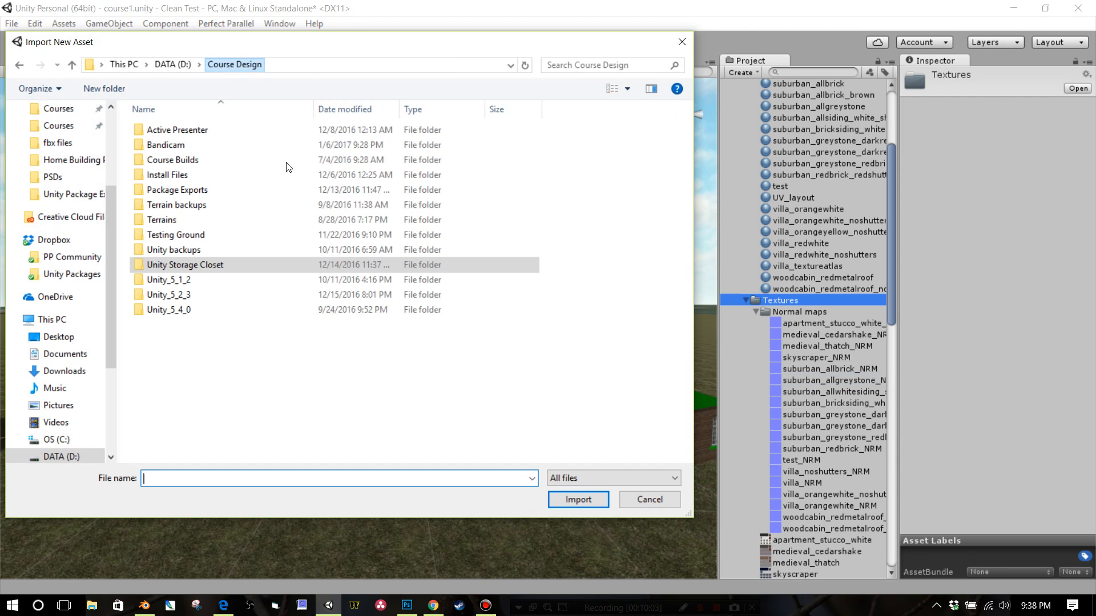
double_click(194, 266)
double_click(190, 133)
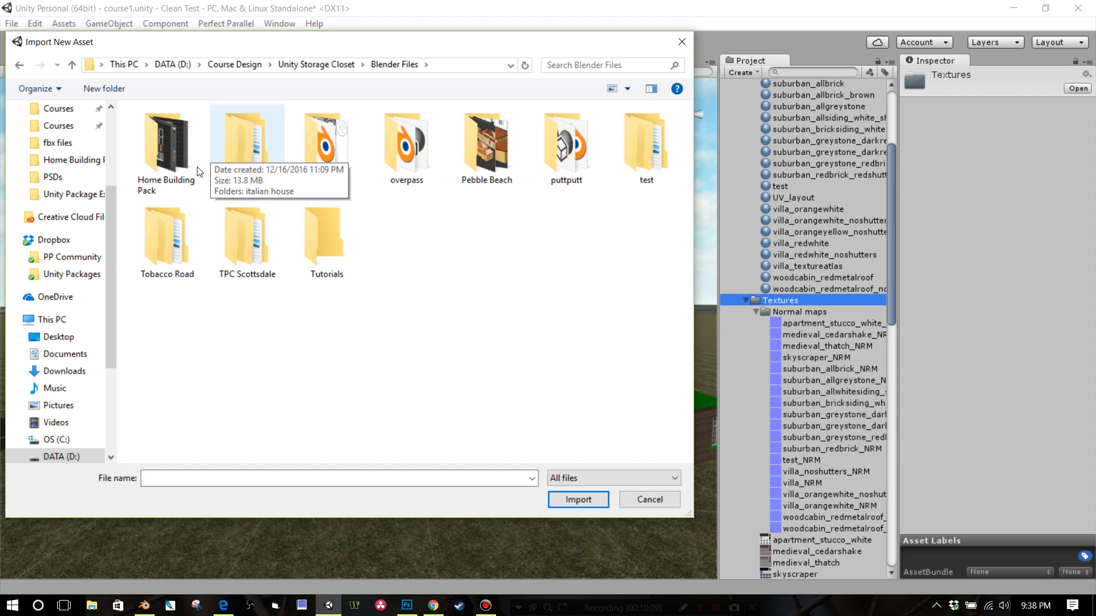
double_click(187, 161)
double_click(265, 160)
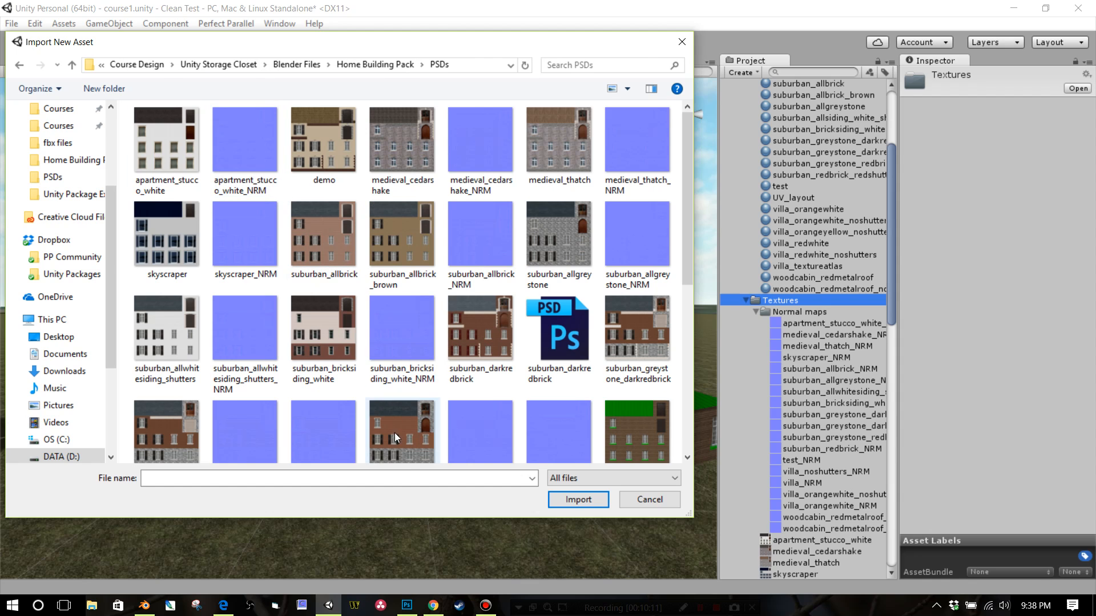
scroll(555, 380, down, 5)
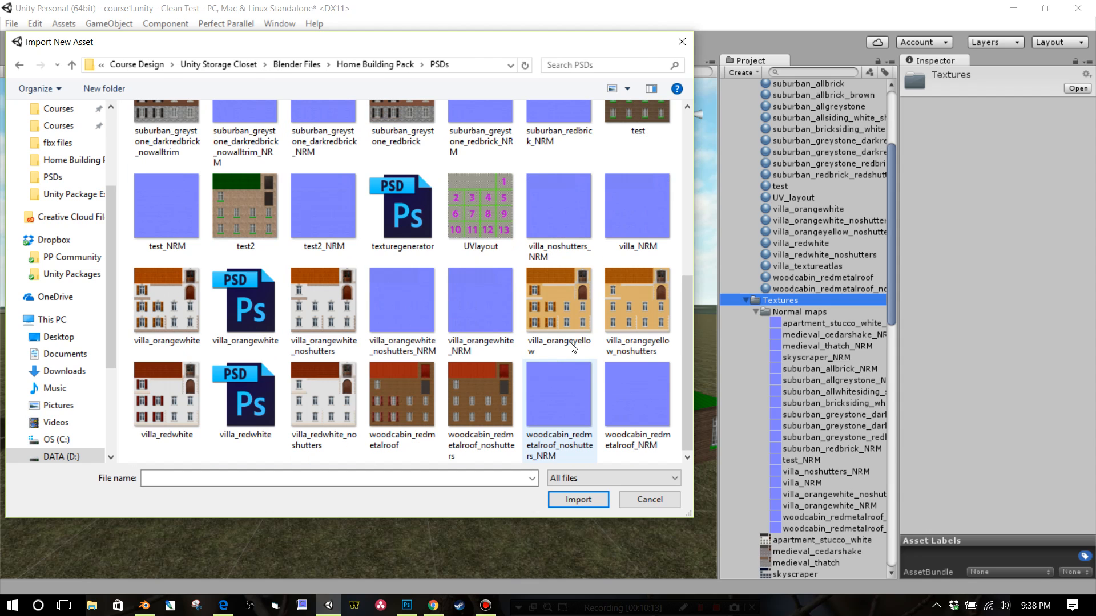
scroll(569, 309, up, 4)
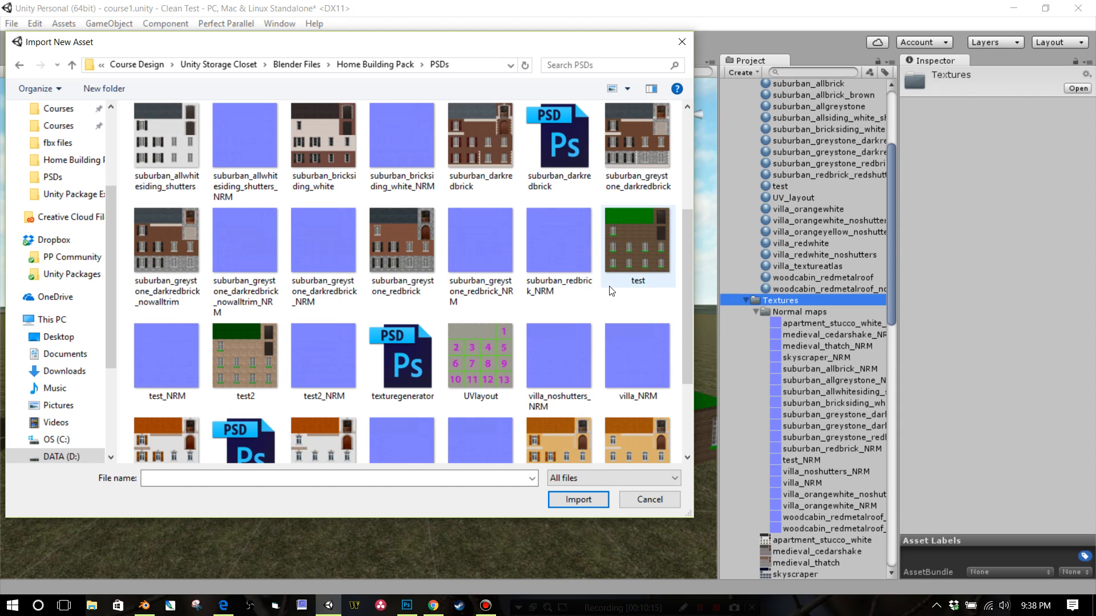
click(232, 364)
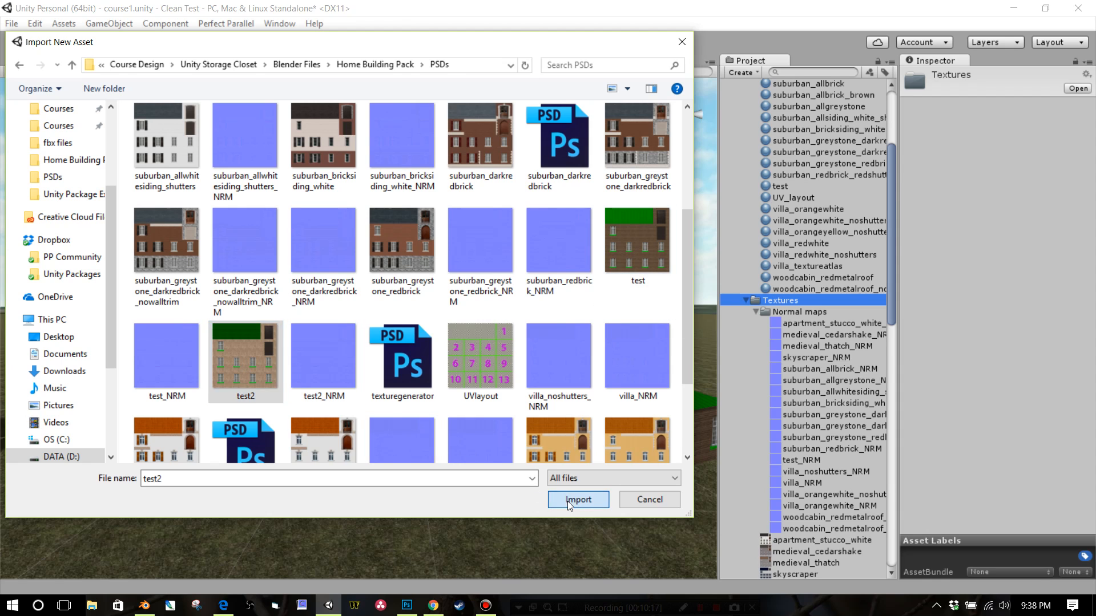
click(567, 501)
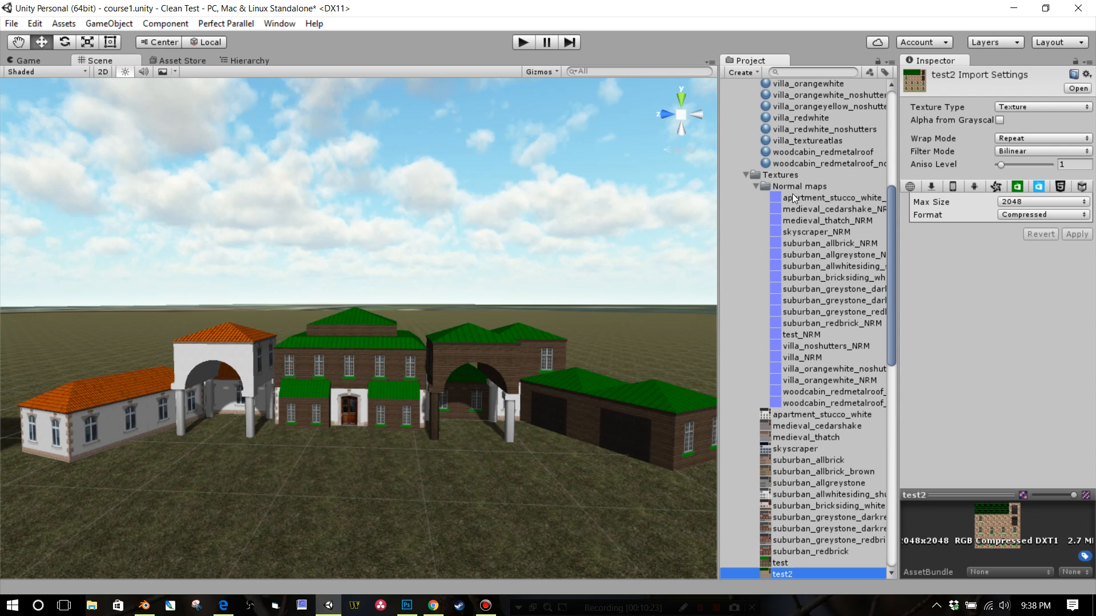
Step: Import the test2_NRM image from the PSDs folder into the project's Normal maps folder
right_click(791, 188)
click(848, 262)
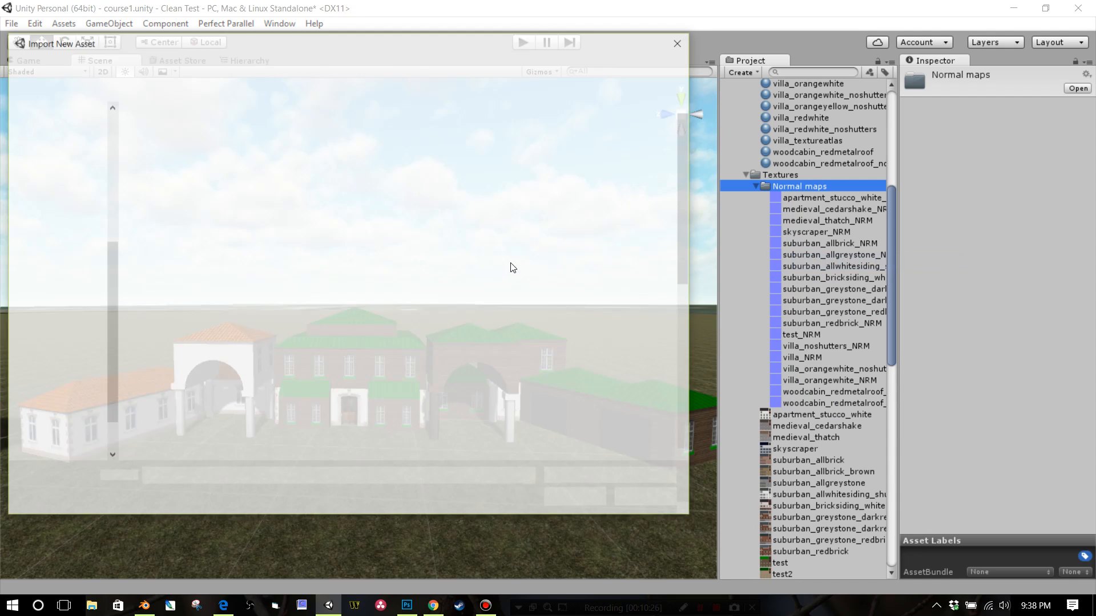
scroll(407, 280, down, 5)
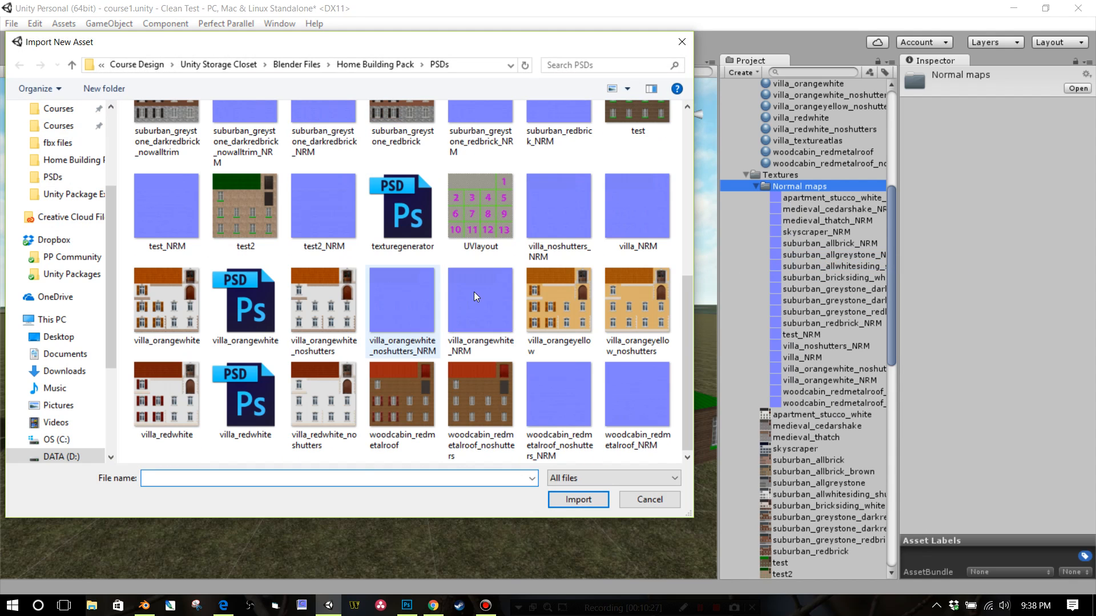
click(167, 211)
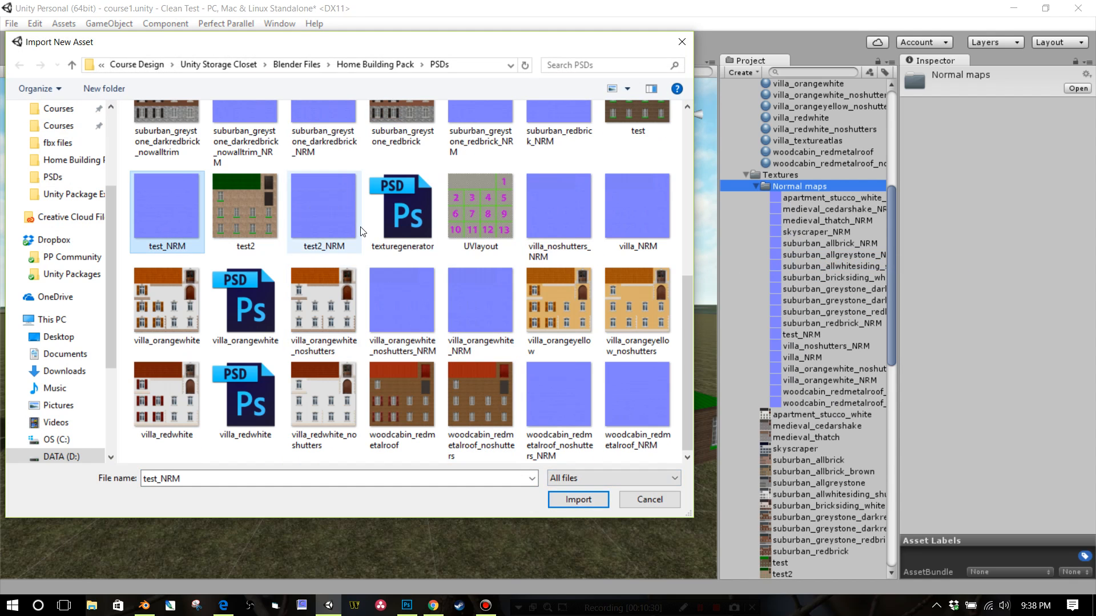
click(357, 248)
click(577, 500)
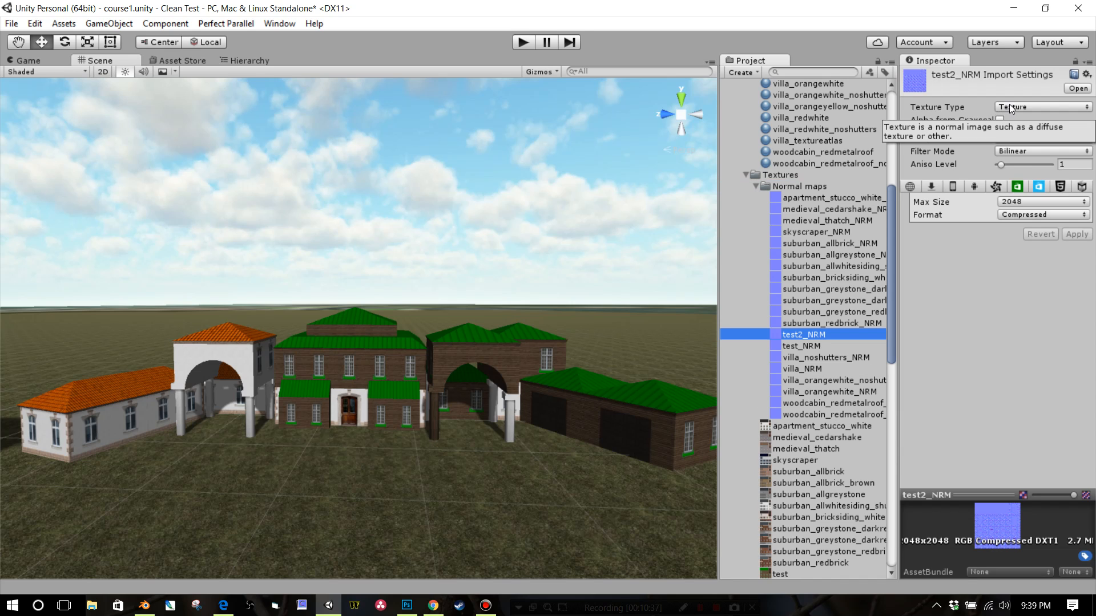
Step: Set the texture type of test2_NRM to Normal map and apply the import settings
click(1009, 107)
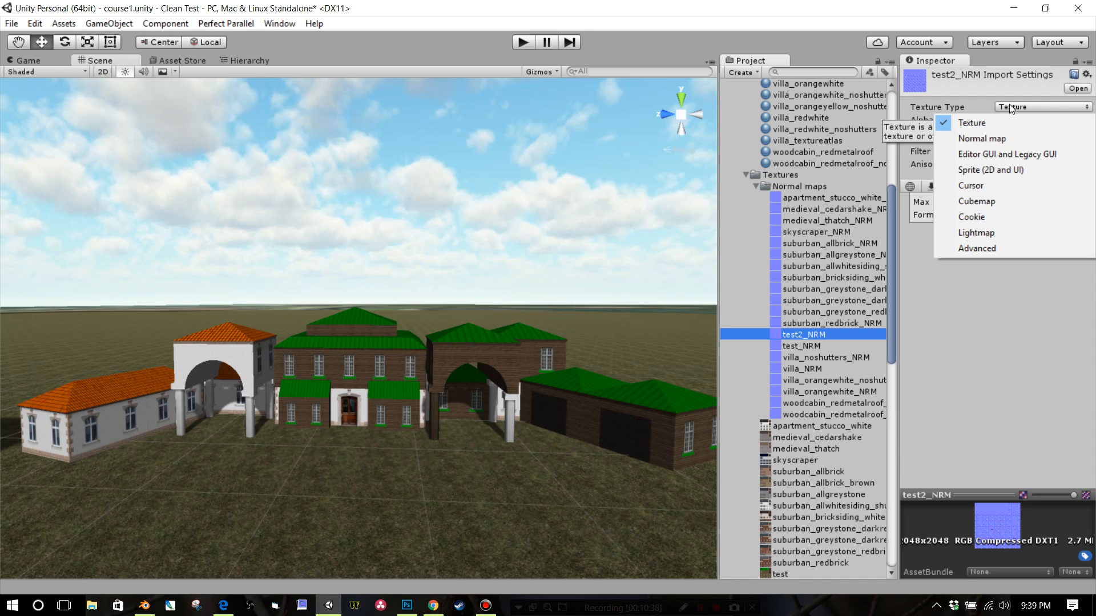
click(1002, 139)
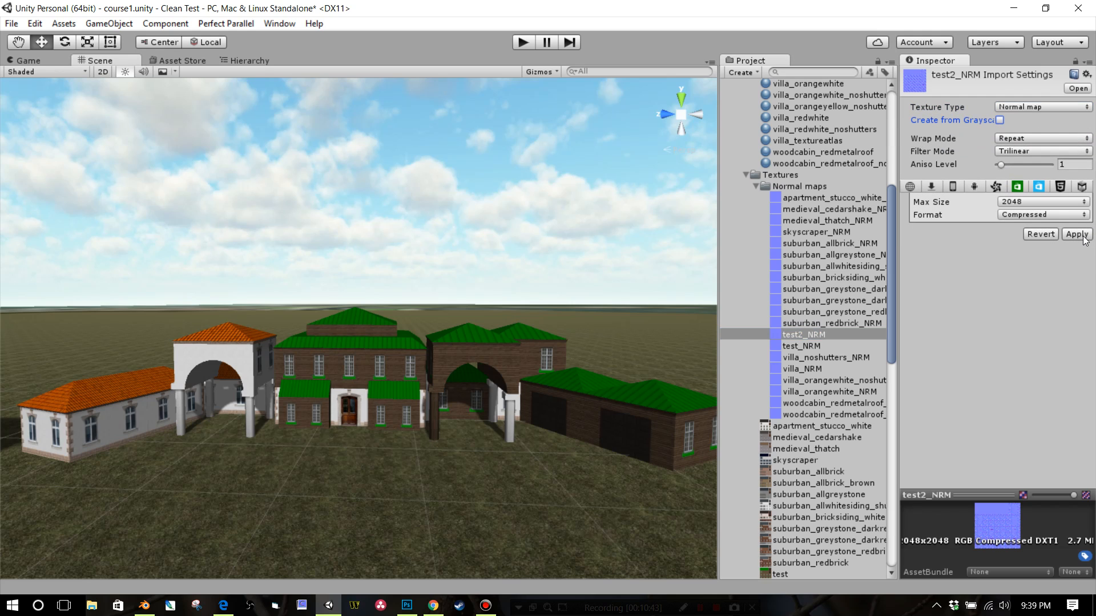
click(1083, 237)
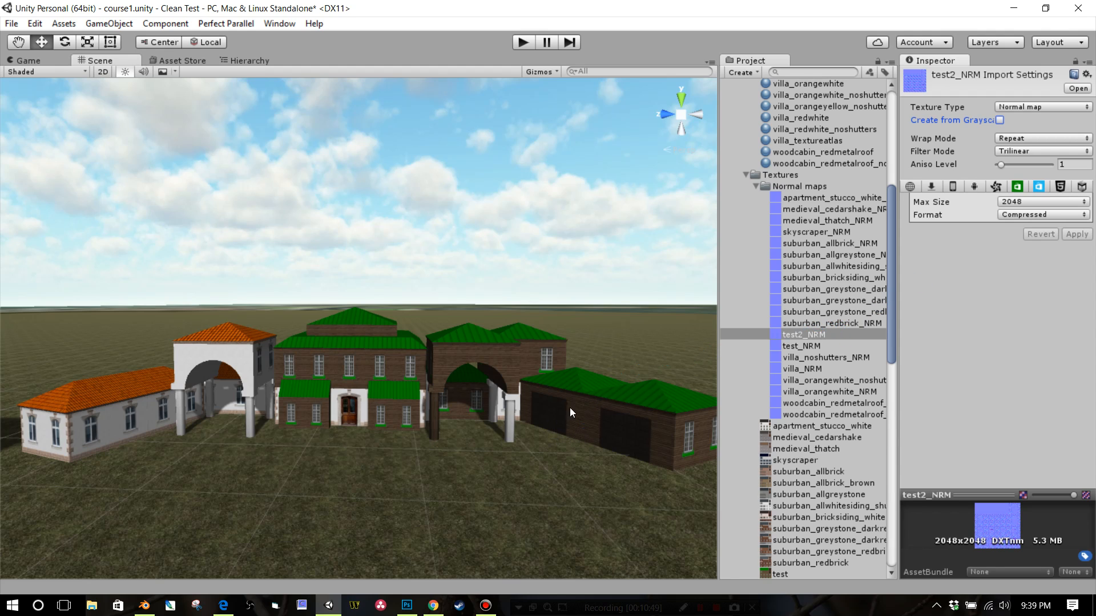
Step: Duplicate the suburban_allbrick material in the Materials folder and rename the copy as test2
click(746, 176)
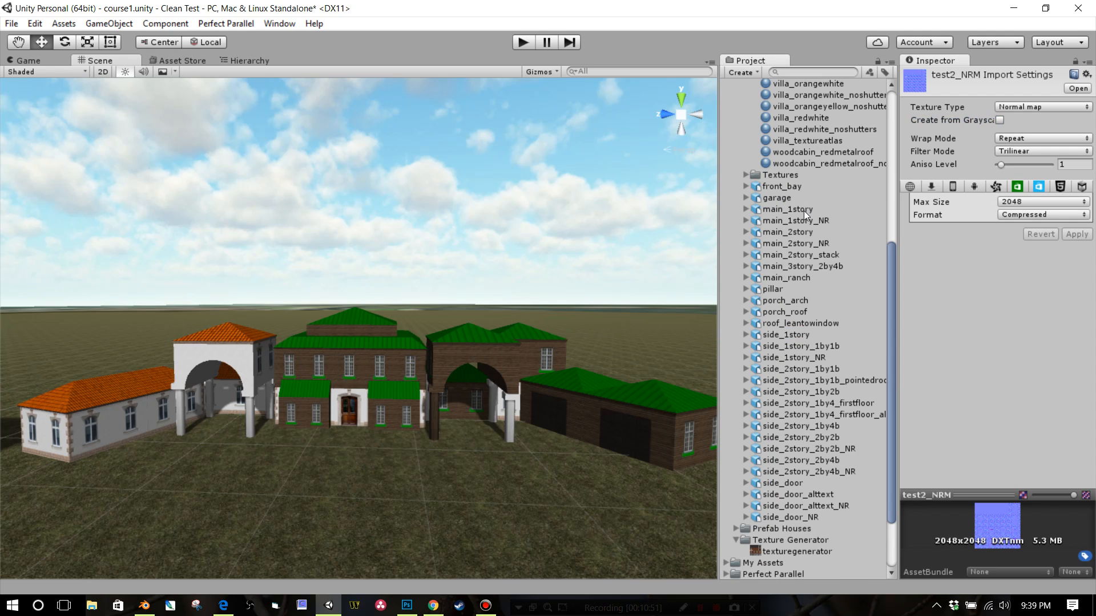
scroll(799, 220, up, 5)
scroll(782, 315, up, 3)
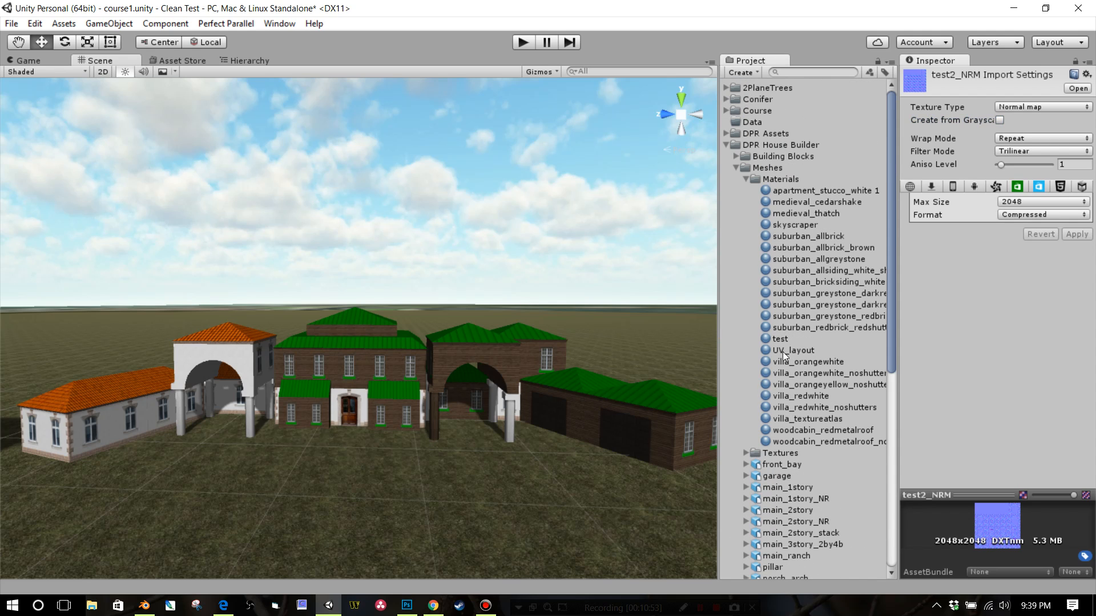
click(789, 238)
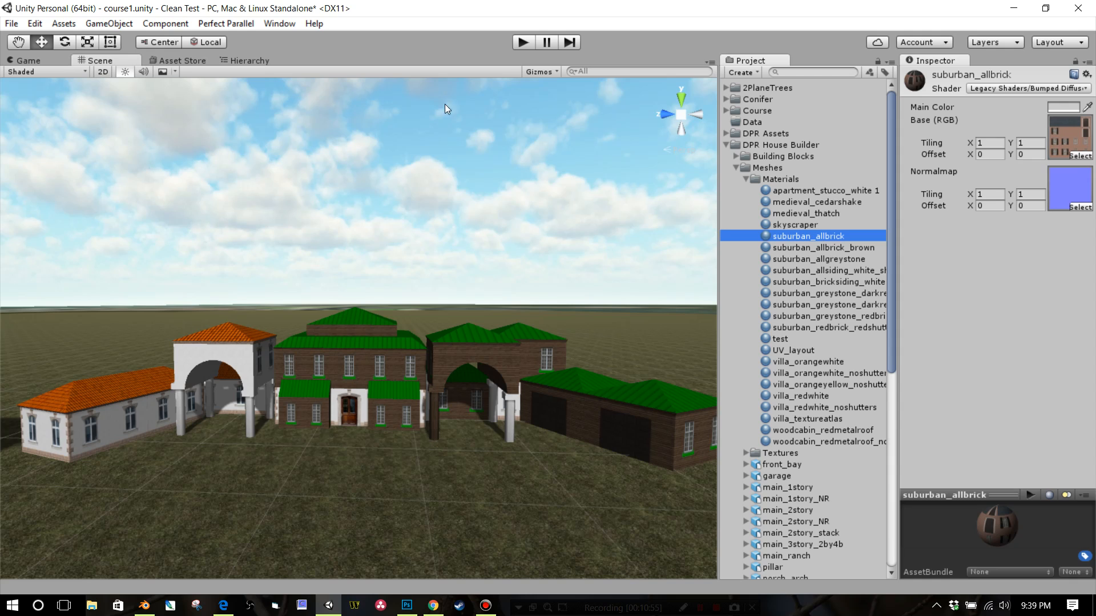
click(35, 23)
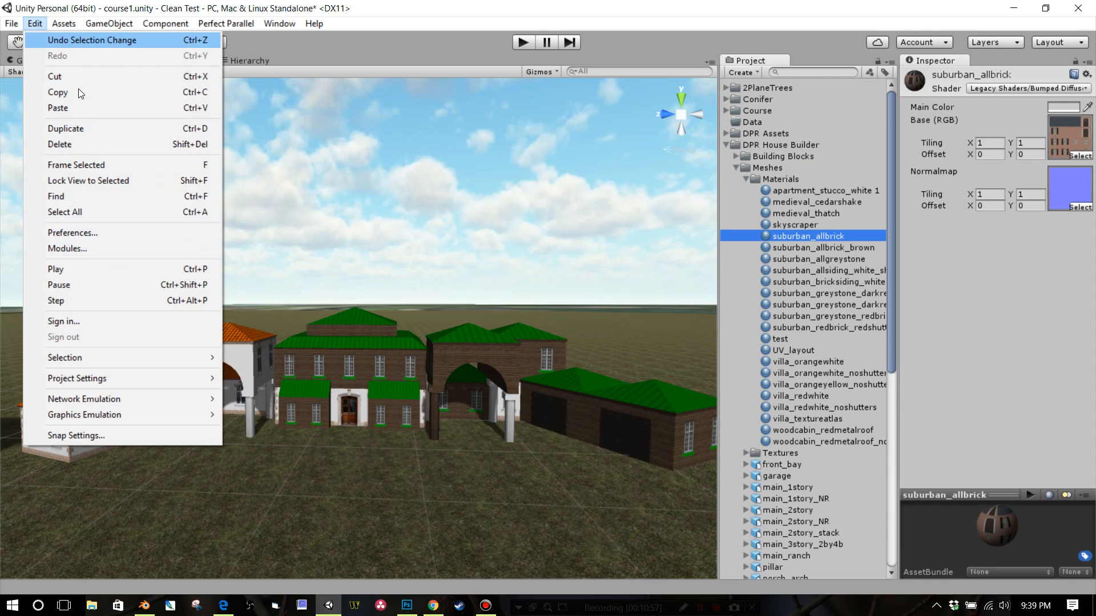
click(92, 128)
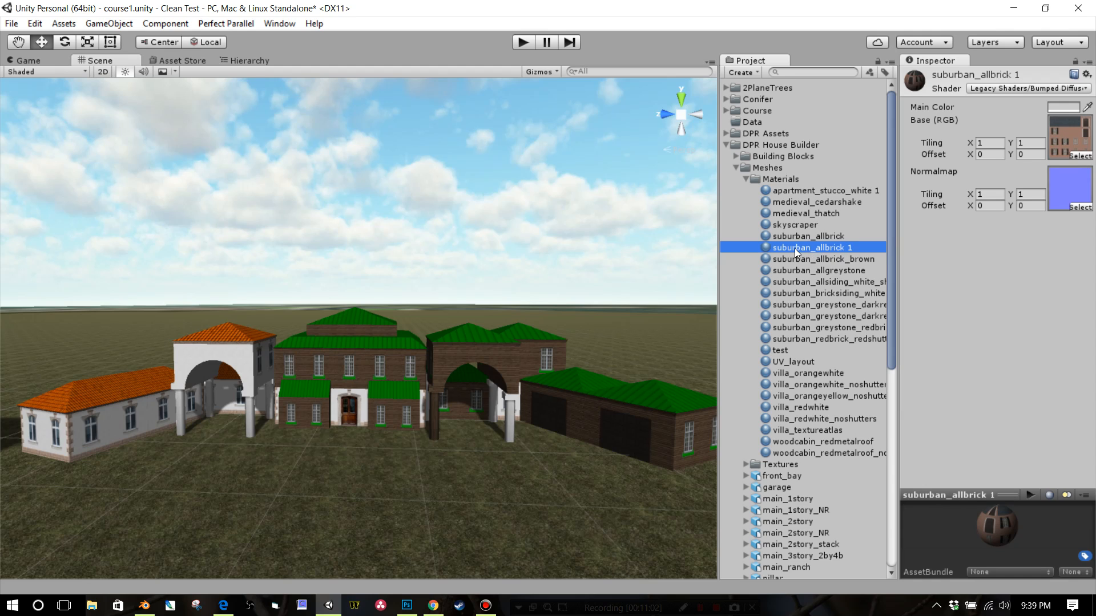
click(794, 248)
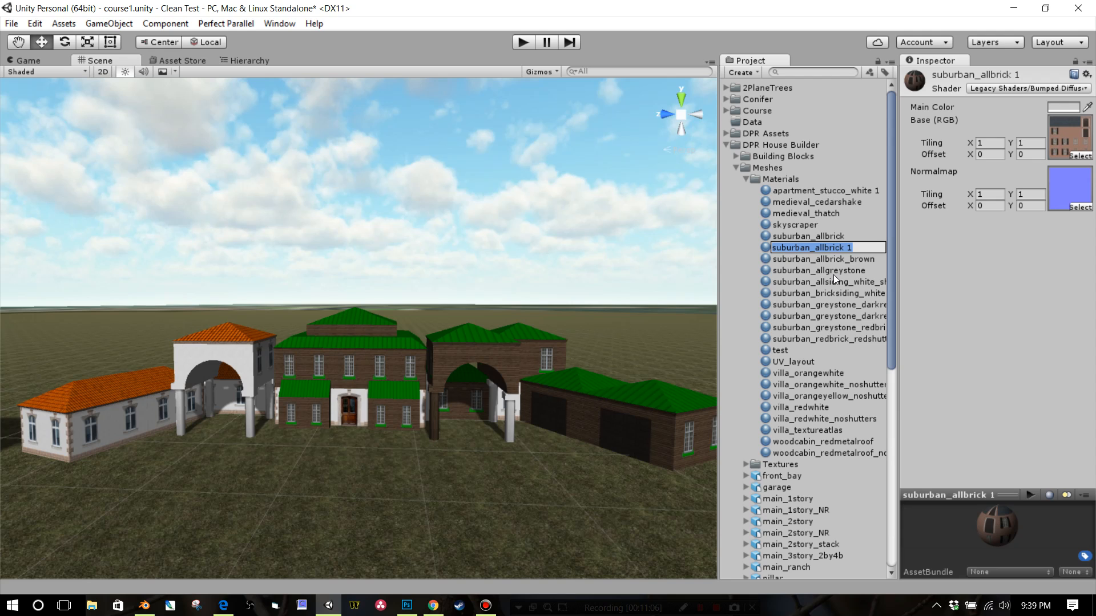
text(test2)
key(Return)
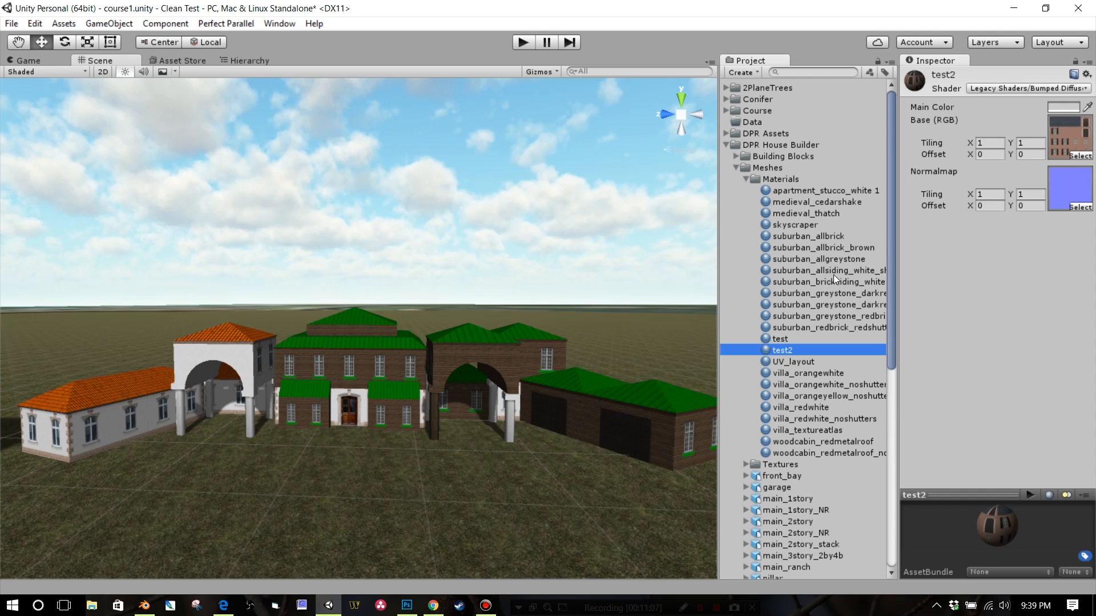
Step: Assign the test2 texture as the test2 material's Base (RGB) map and test2_NRM as its normal map
scroll(791, 366, down, 5)
click(746, 293)
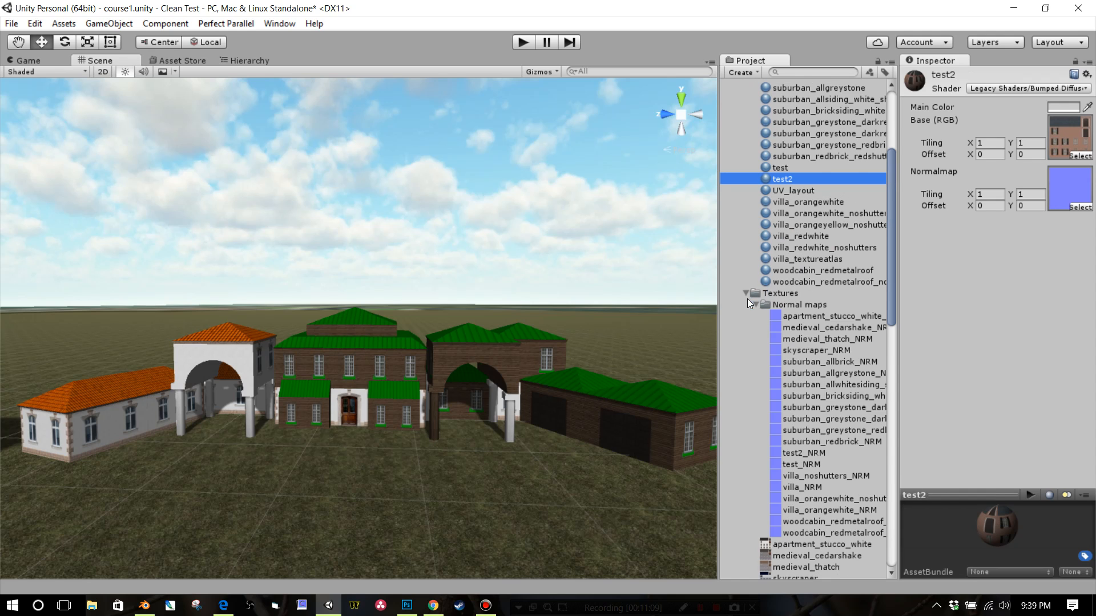
scroll(801, 423, down, 5)
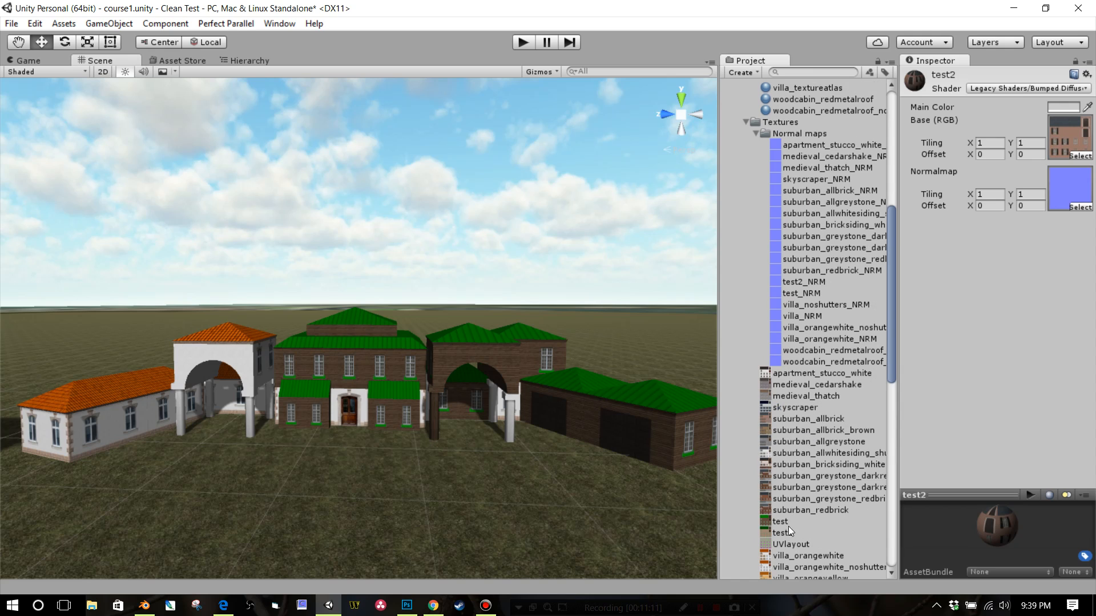
scroll(836, 308, up, 5)
scroll(826, 290, down, 5)
drag(786, 528, 1069, 137)
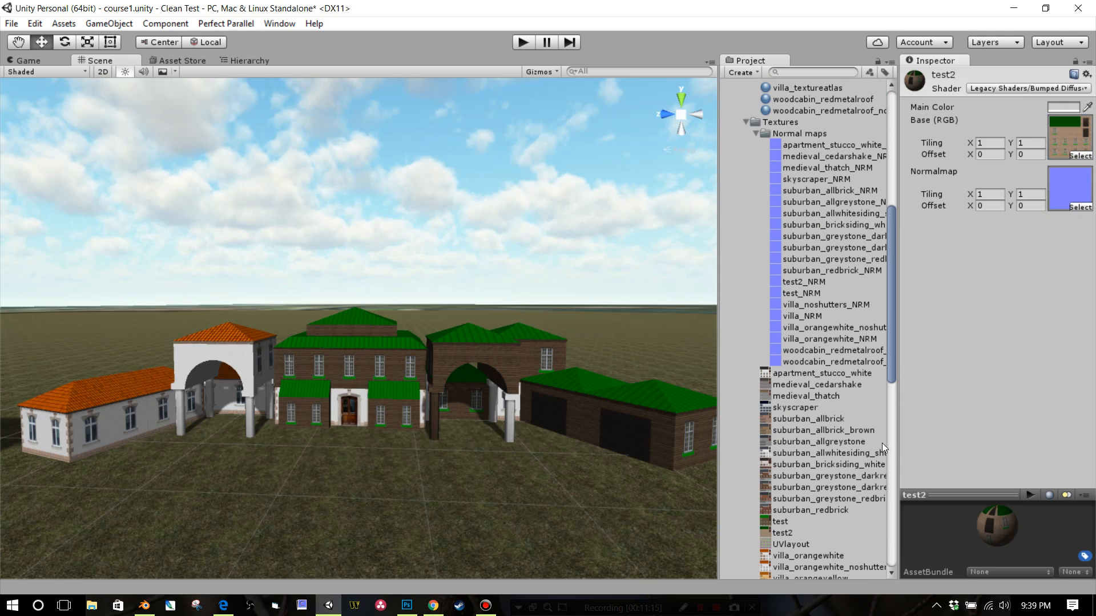
scroll(791, 513, down, 4)
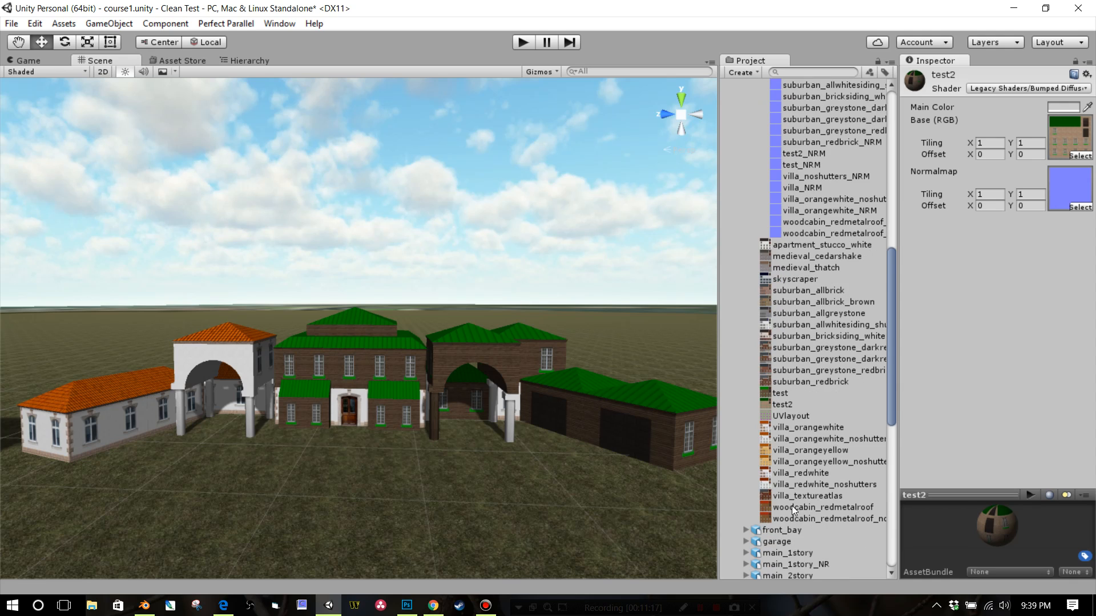
scroll(792, 255, up, 5)
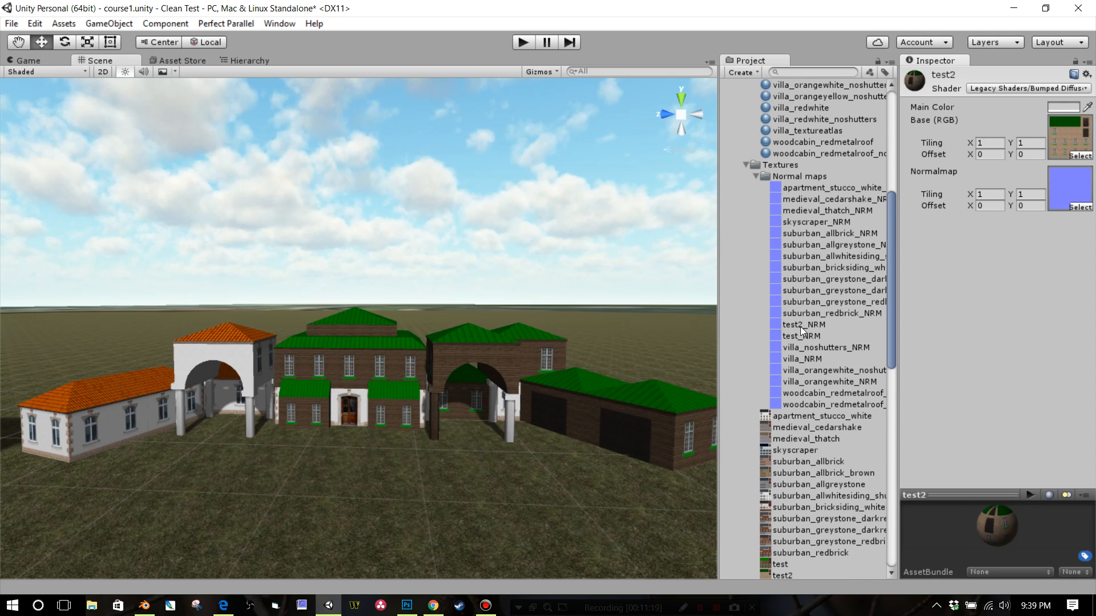
drag(800, 327, 1061, 197)
Step: Apply the test2 material to the main house's upper walls, the brown arch wing and the adjoining garage sections in the scene
scroll(774, 171, up, 4)
drag(781, 180, 327, 357)
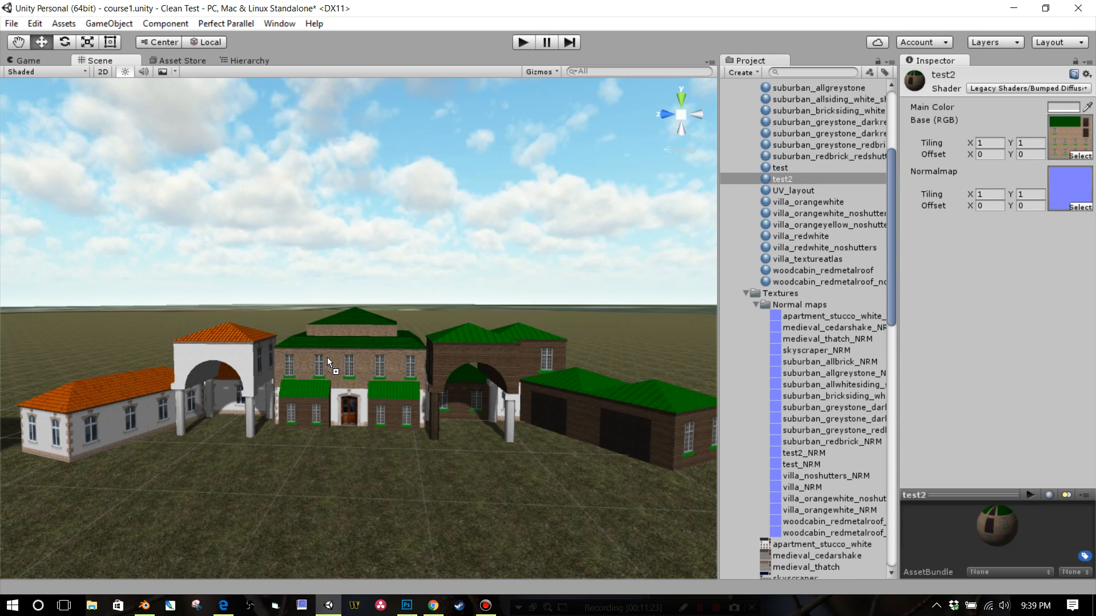
drag(788, 180, 560, 345)
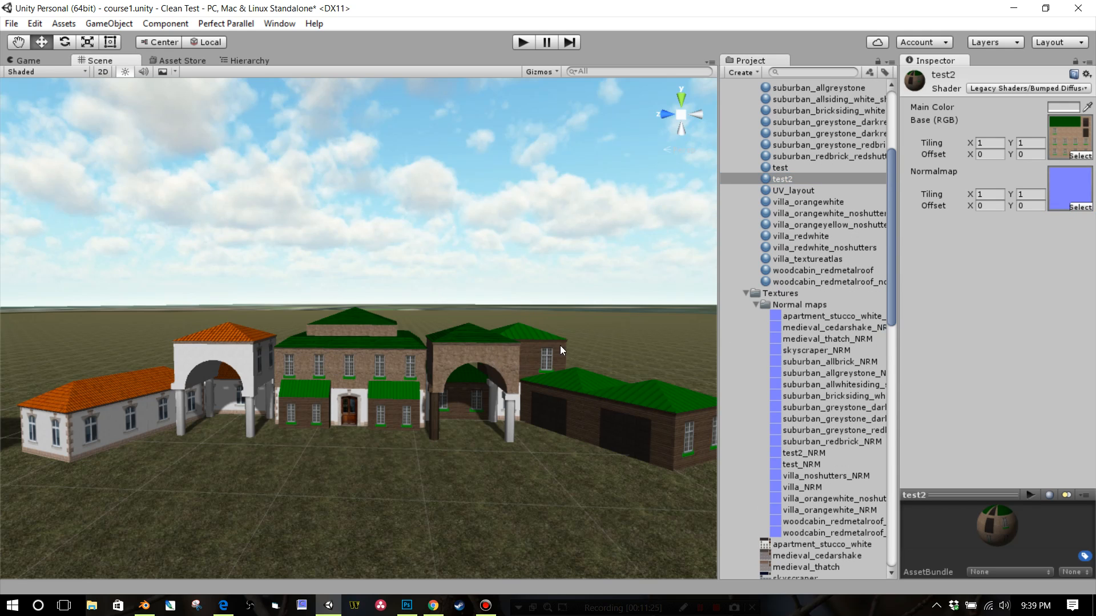
drag(787, 180, 565, 403)
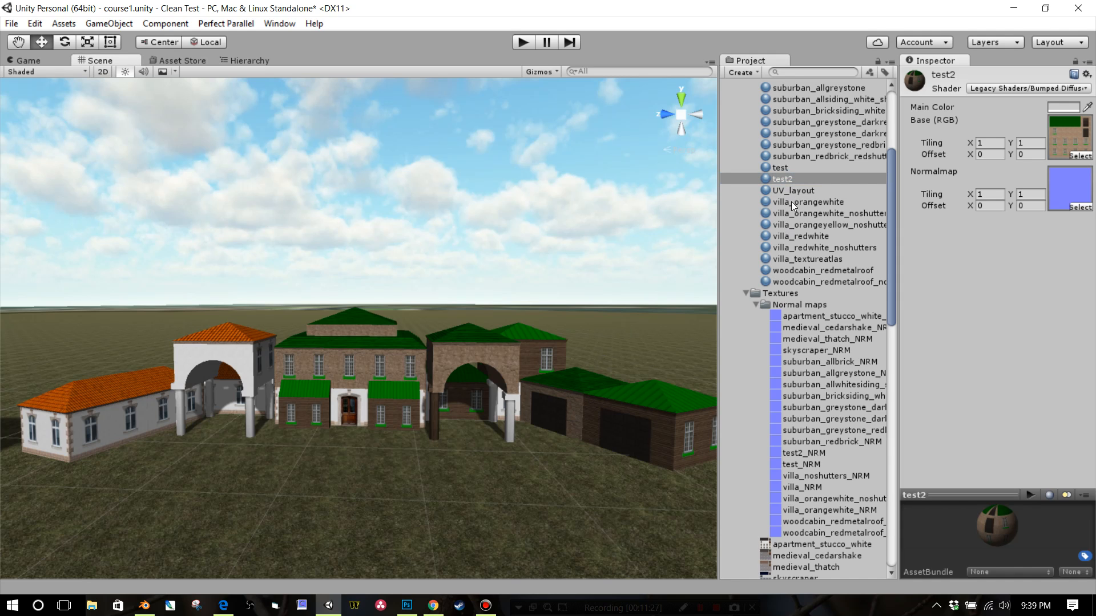
drag(785, 180, 630, 419)
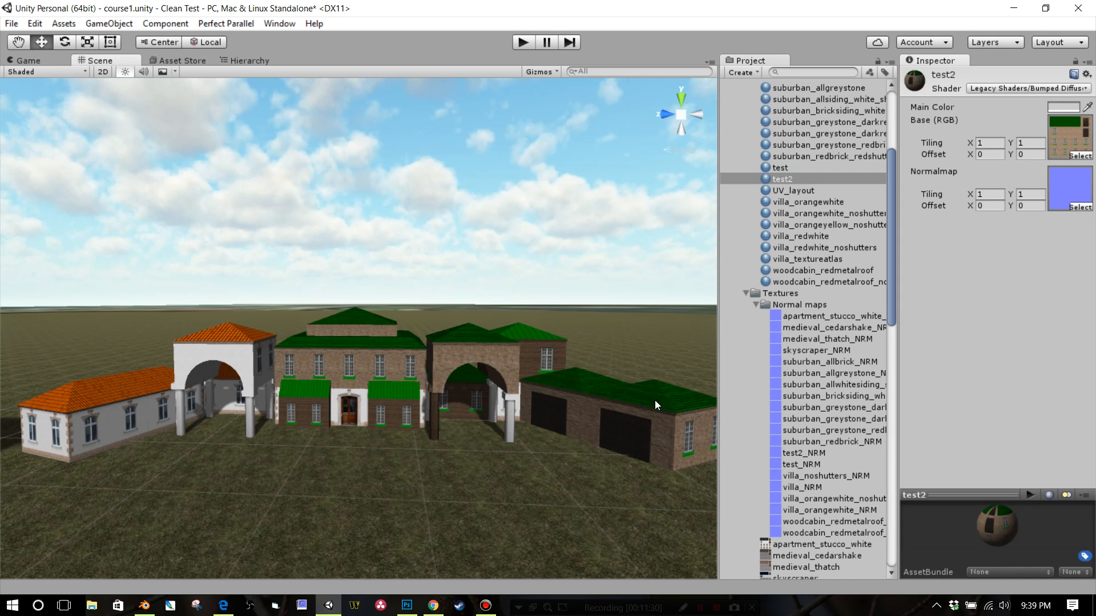